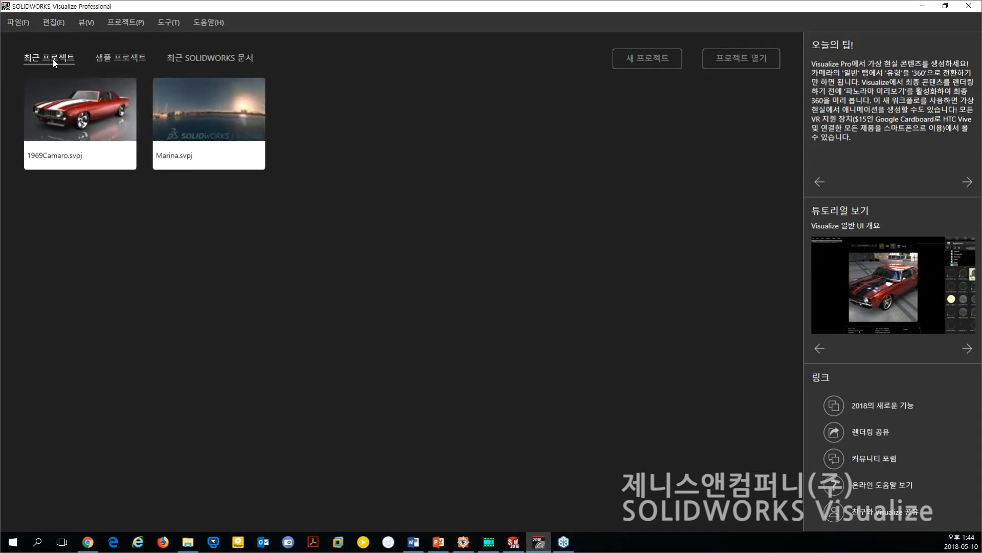
# Browse the sample projects, the recent SOLIDWORKS documents and the tips of the day on the start screen.
pyautogui.click(121, 59)
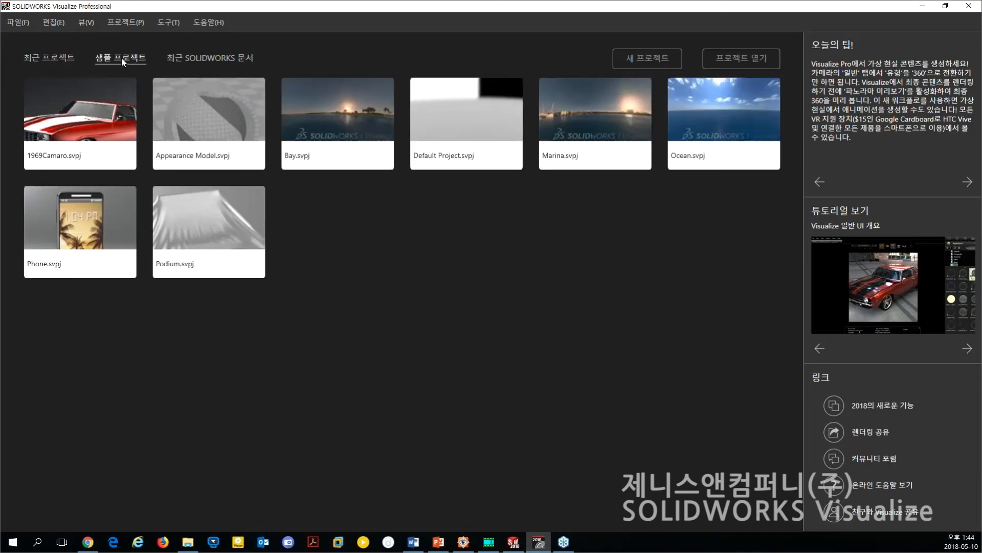
pyautogui.click(201, 59)
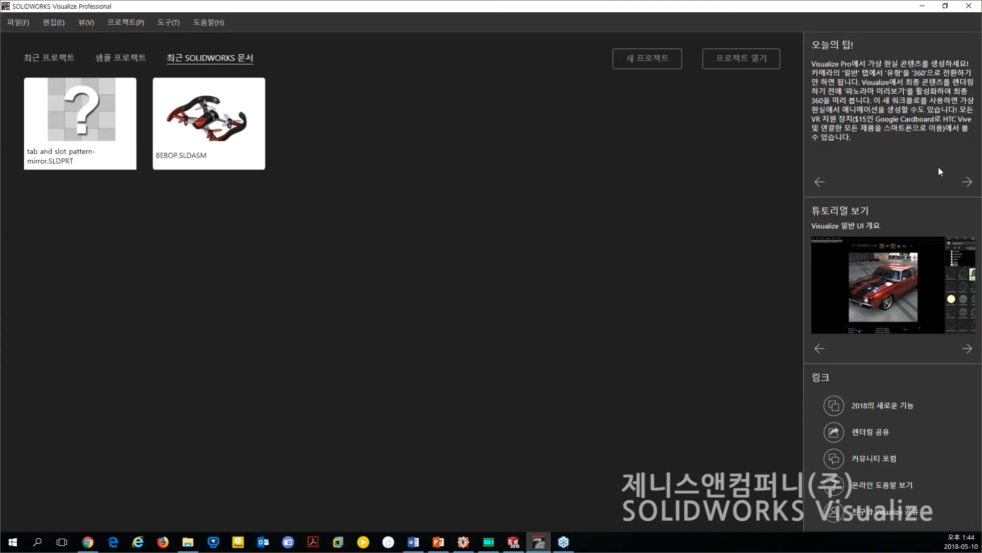
pyautogui.click(968, 182)
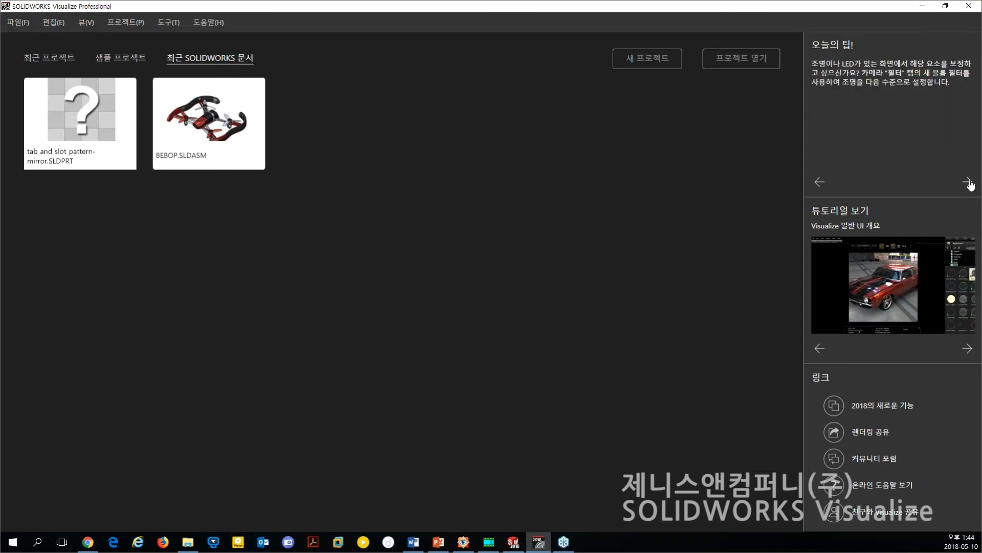
pyautogui.click(969, 183)
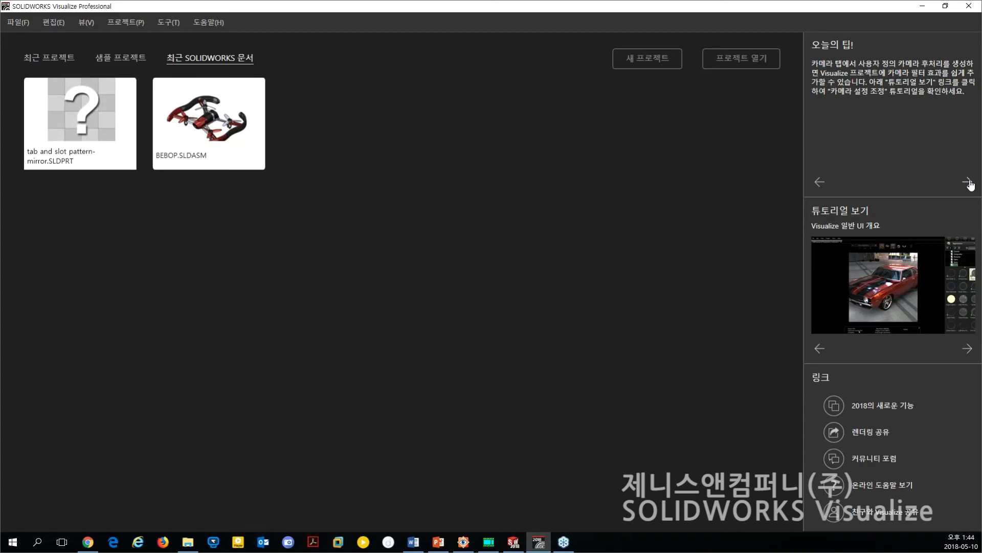
pyautogui.click(969, 182)
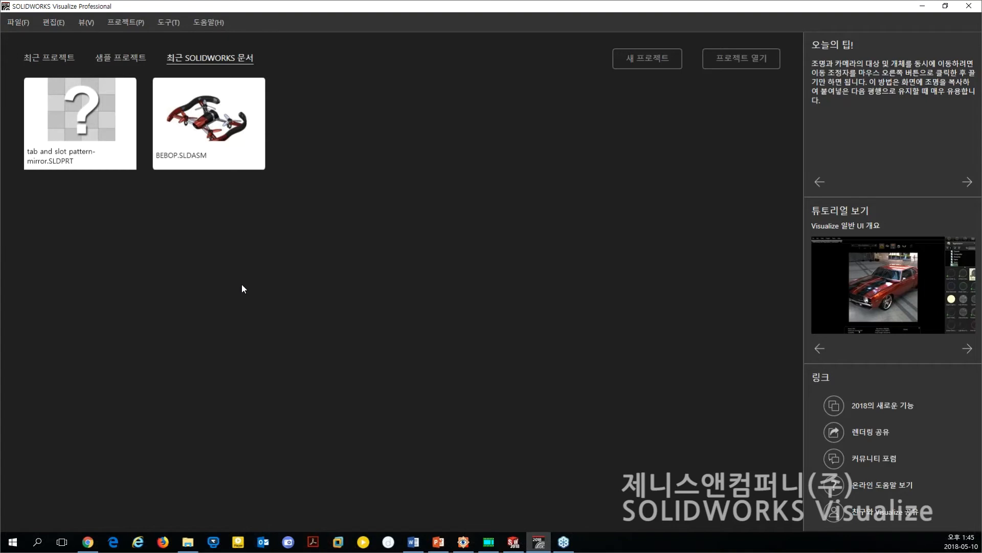
pyautogui.hotkey('alt', 'Tab')
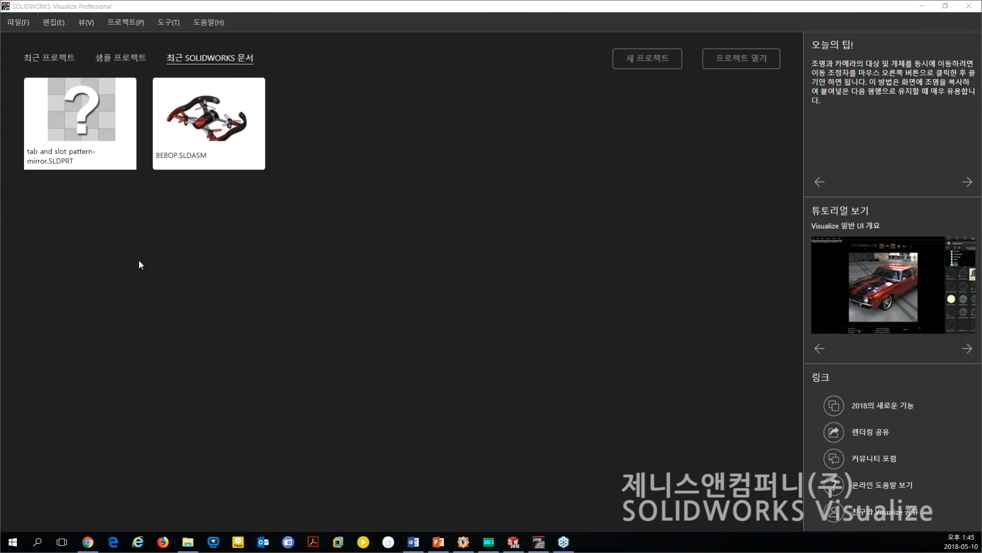
# Open the 1969Camaro.svpj project from the recent projects.
pyautogui.click(40, 56)
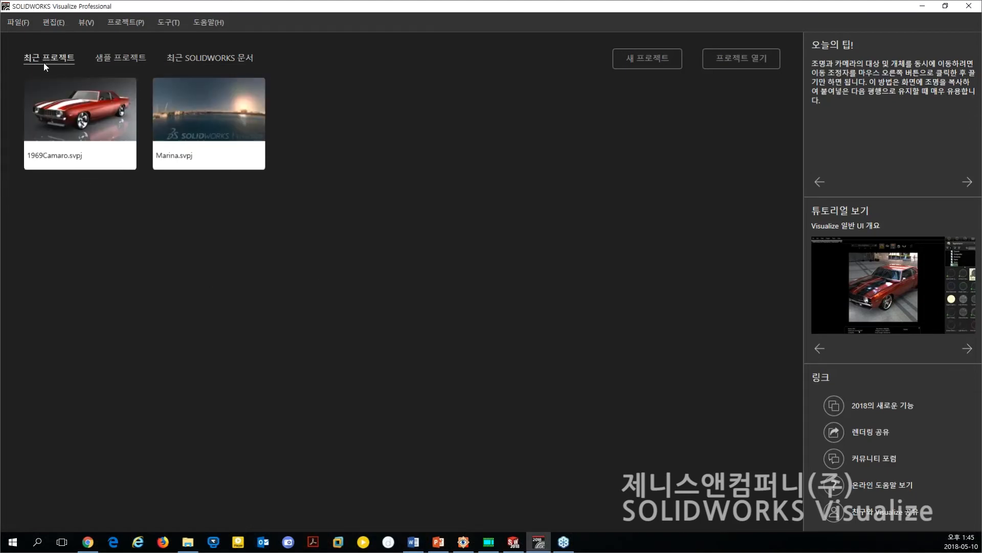
pyautogui.click(87, 114)
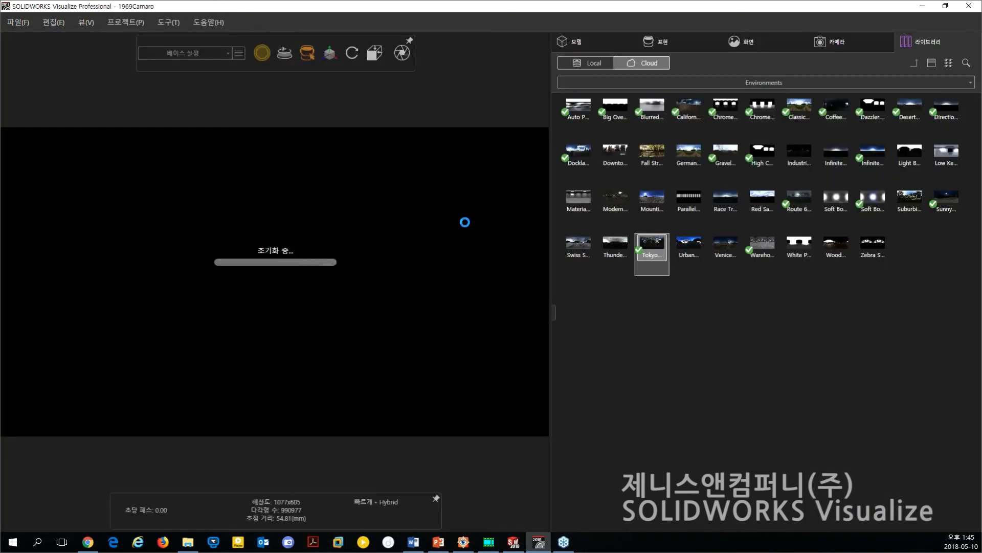
pyautogui.click(835, 101)
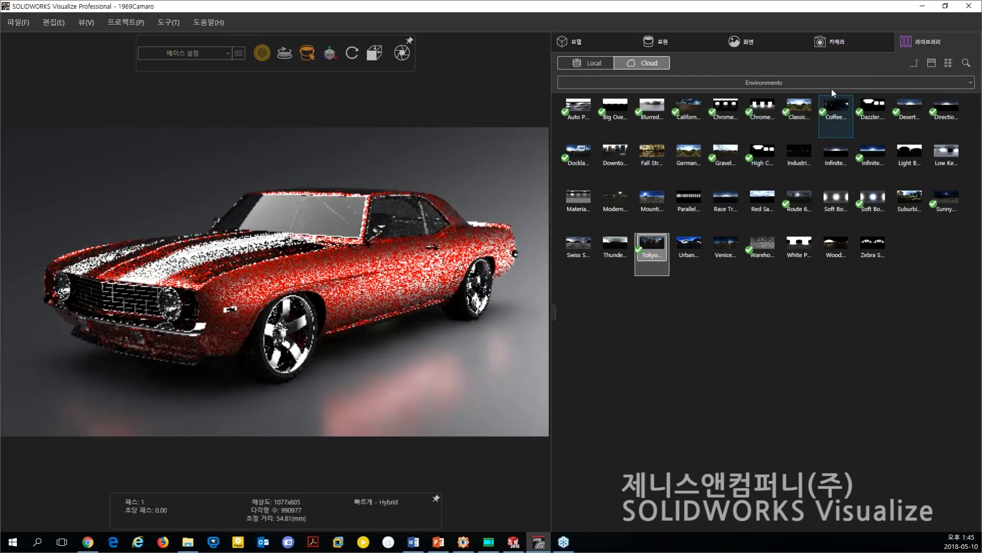
# Show the project's model tree beside a wider 3D viewport and orbit the car toward a more frontal view.
pyautogui.click(590, 47)
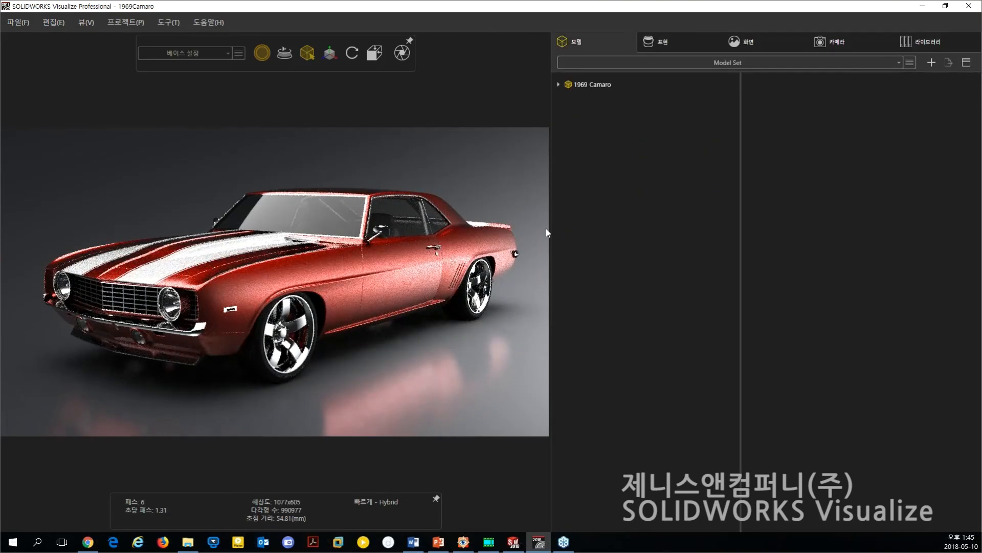
pyautogui.moveTo(549, 231); pyautogui.dragTo(610, 236)
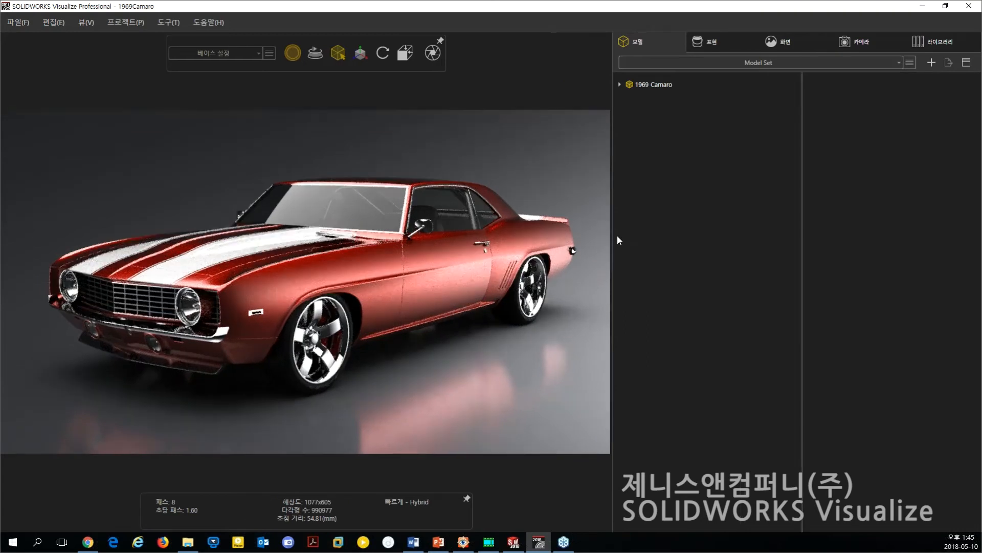
pyautogui.moveTo(267, 328); pyautogui.dragTo(272, 331, button='middle')
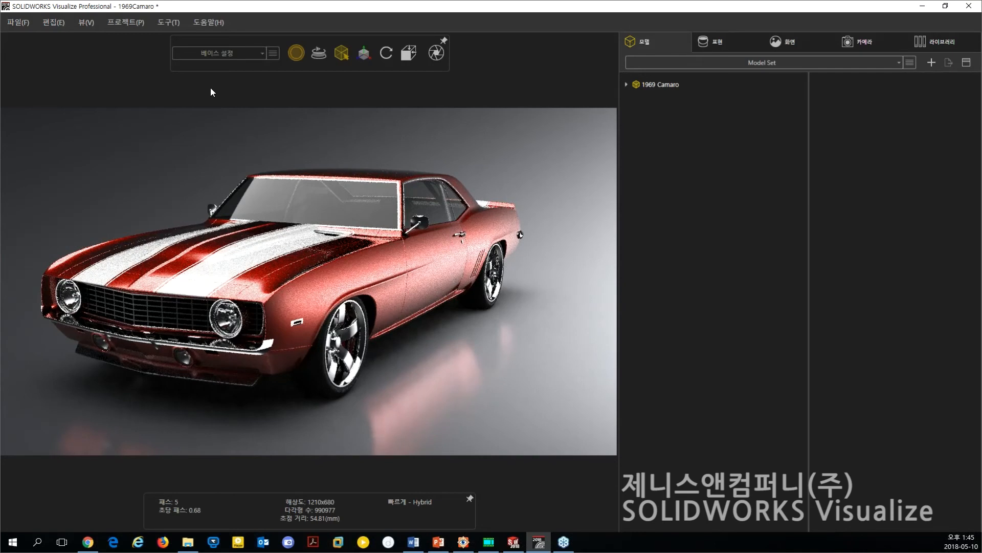
# View the simple interface mode with its toolbars and return to the standard layout.
pyautogui.moveTo(336, 67)
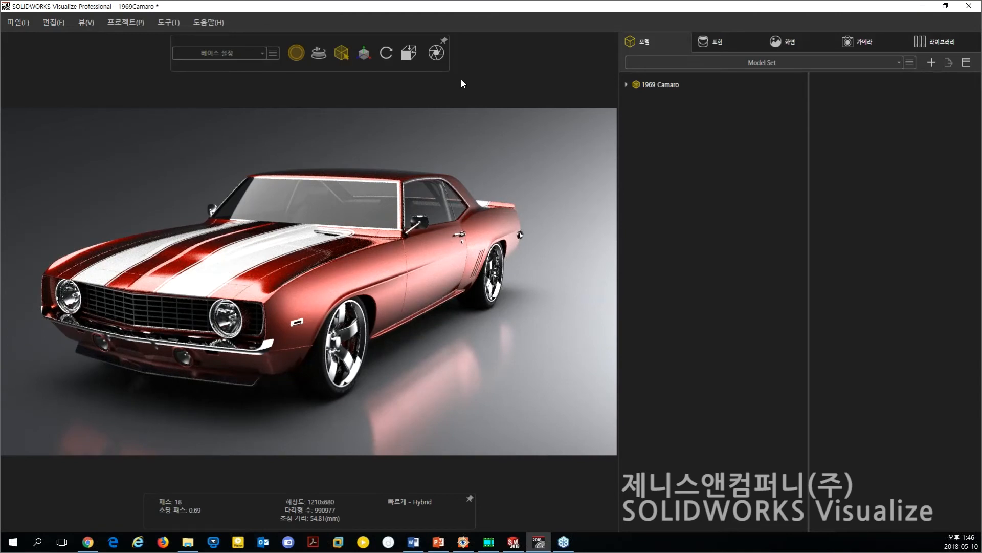
pyautogui.press('space')
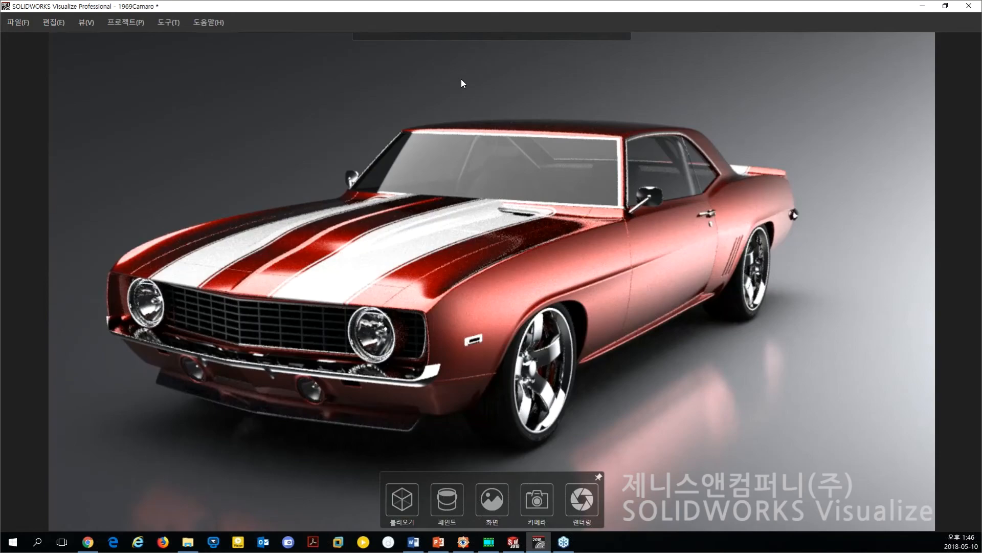
pyautogui.moveTo(468, 54)
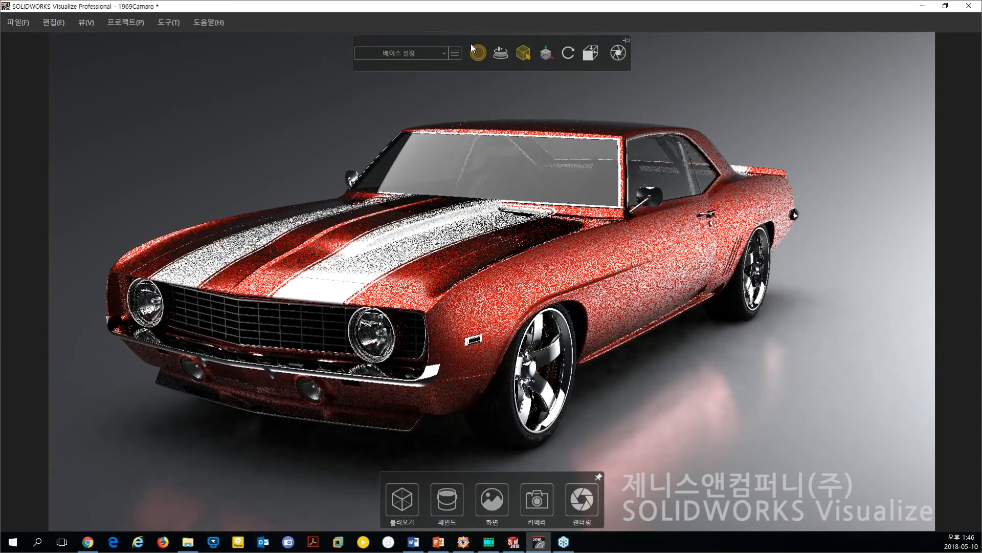
pyautogui.click(472, 46)
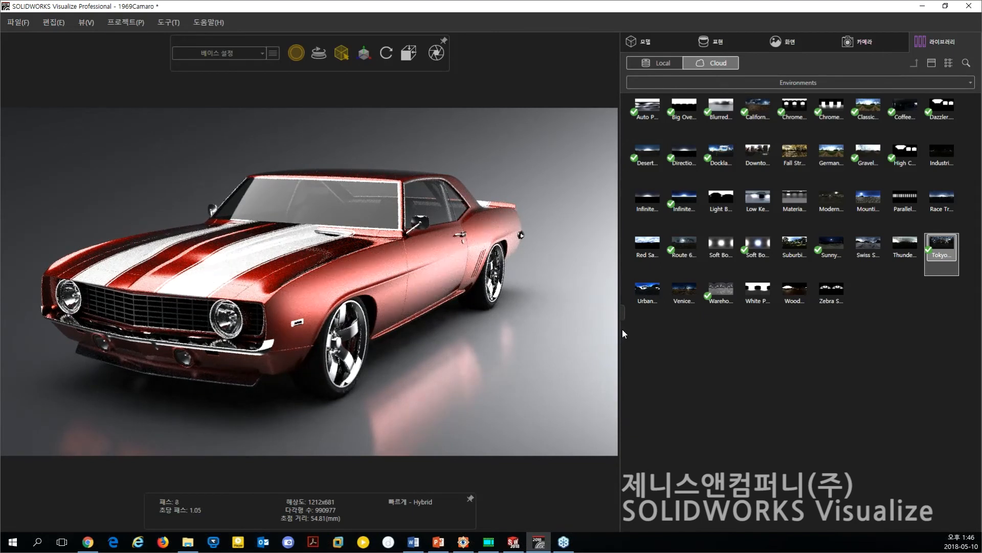
# Widen the 3D viewport and limit its maximum resolution to 640x360 in the options.
pyautogui.moveTo(587, 332); pyautogui.dragTo(639, 354)
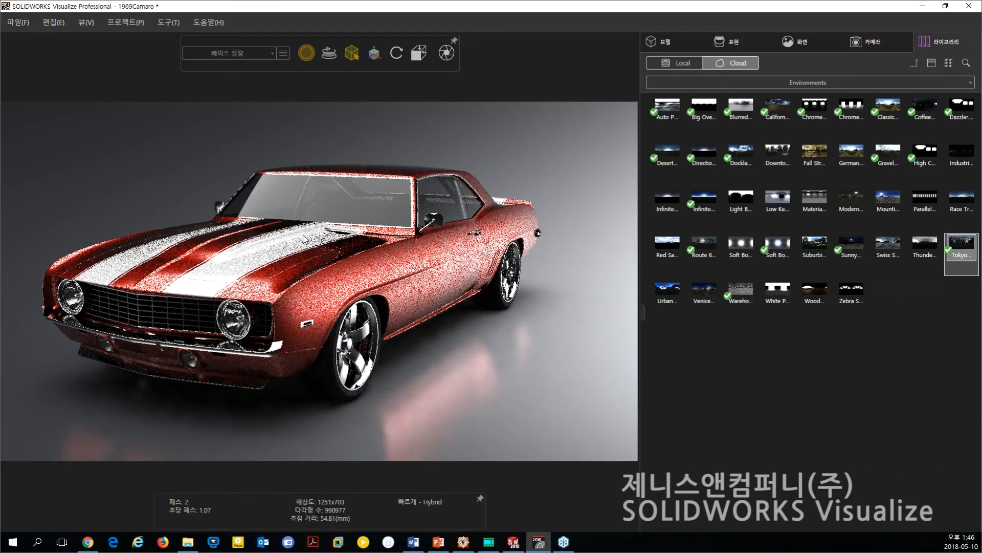
pyautogui.click(168, 22)
pyautogui.click(114, 130)
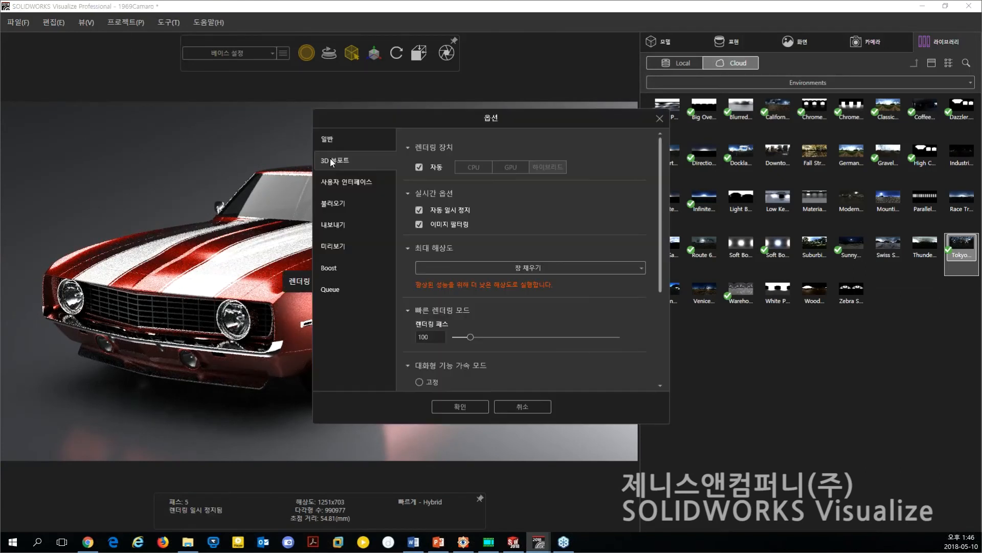
pyautogui.click(562, 271)
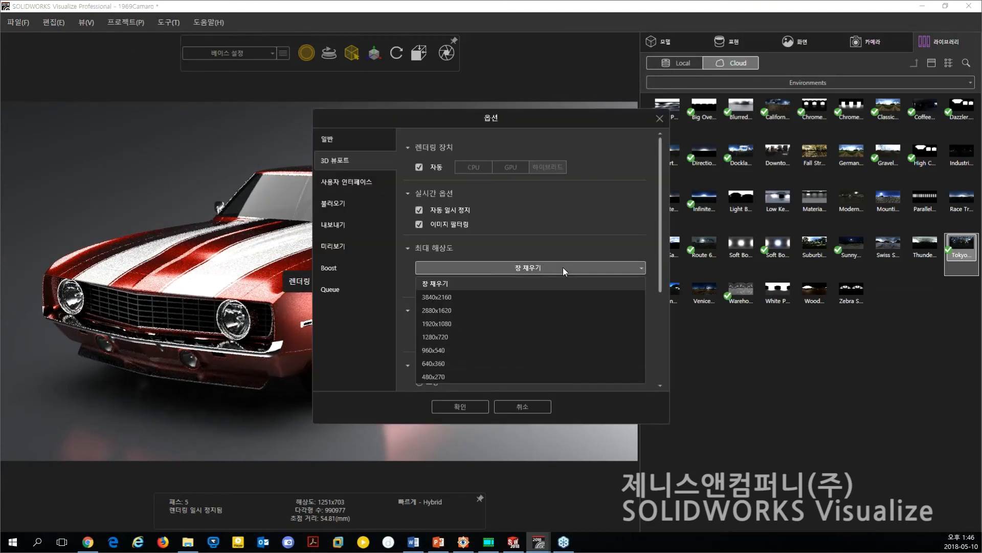
pyautogui.click(445, 353)
pyautogui.click(519, 268)
pyautogui.click(454, 366)
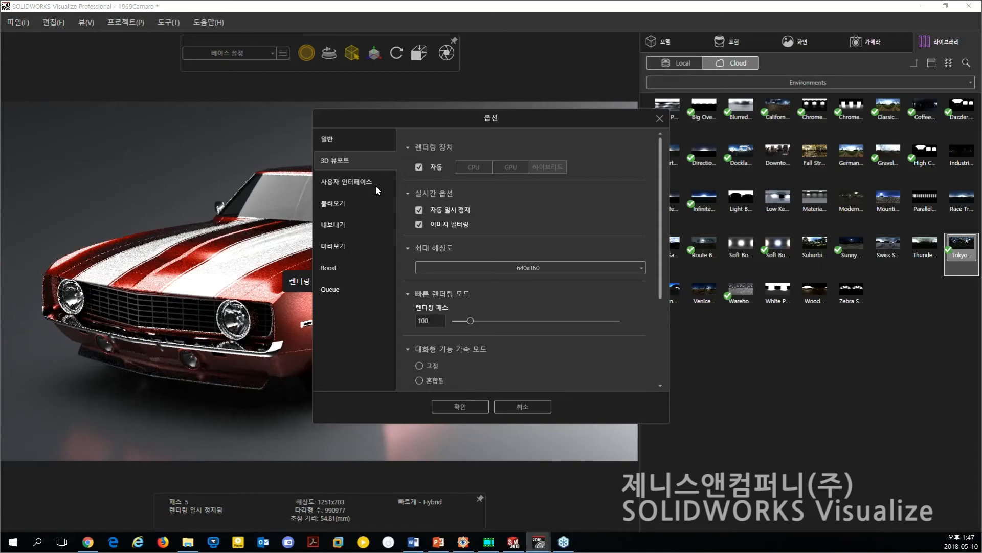
# Check that the viewport navigation mode is SOLIDWORKS CAD in the user interface options and apply the options.
pyautogui.click(361, 184)
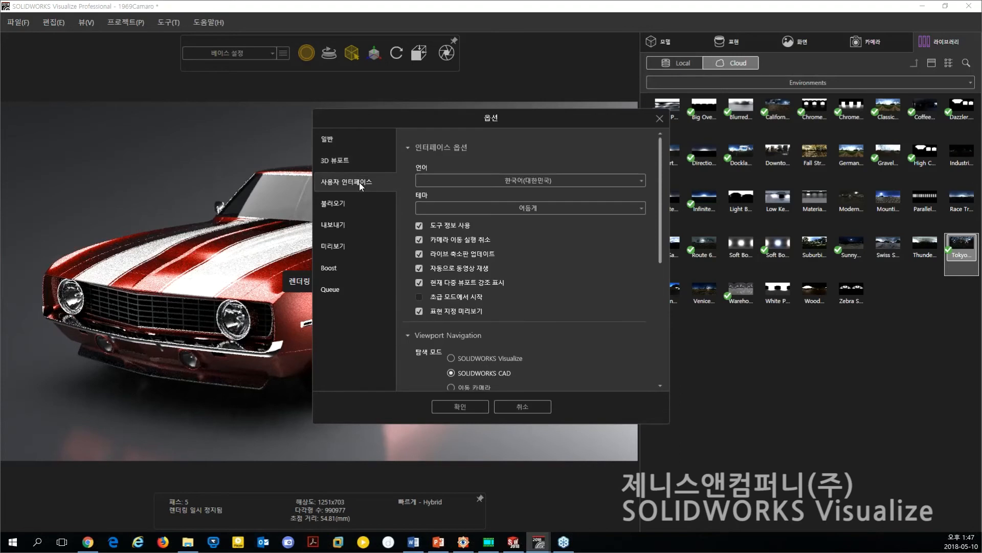
pyautogui.moveTo(662, 250); pyautogui.dragTo(654, 291)
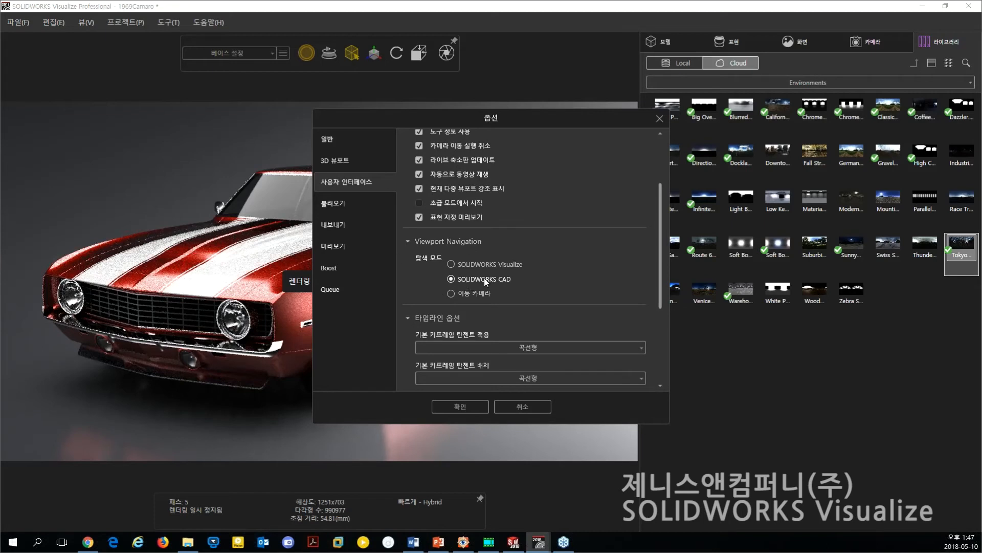
pyautogui.click(468, 407)
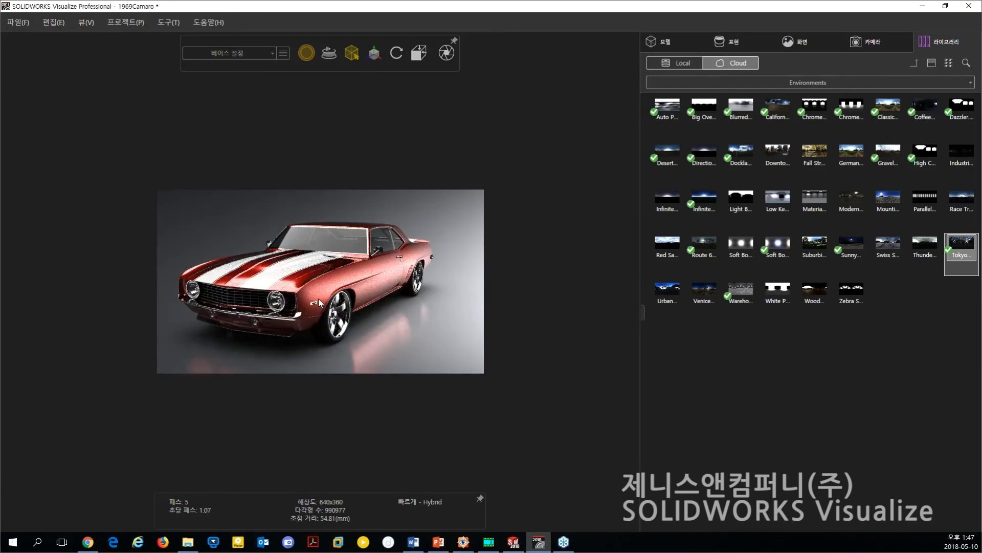
# Move the car toward the right side of the rendered image and look at the available project configurations.
pyautogui.moveTo(310, 311); pyautogui.dragTo(364, 324)
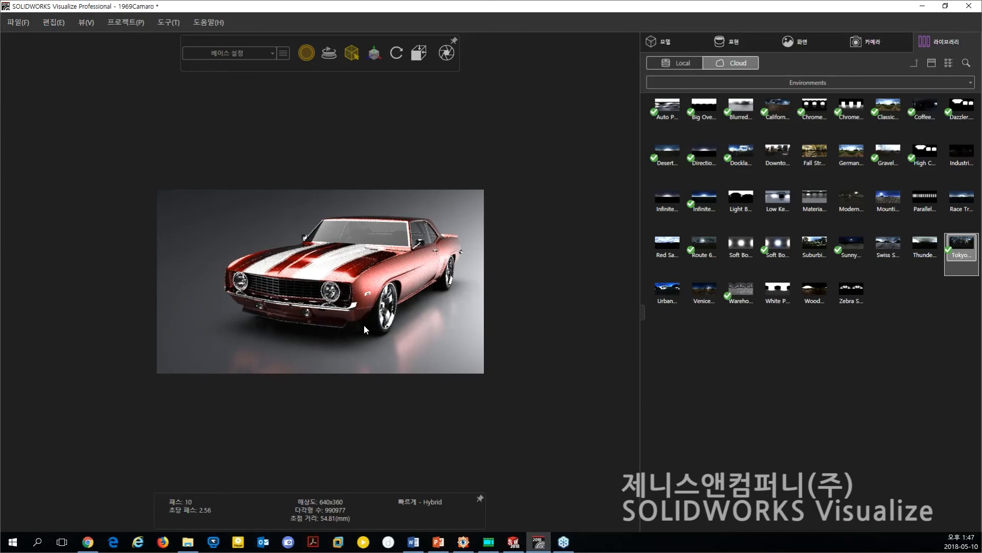
pyautogui.moveTo(364, 325); pyautogui.dragTo(379, 327)
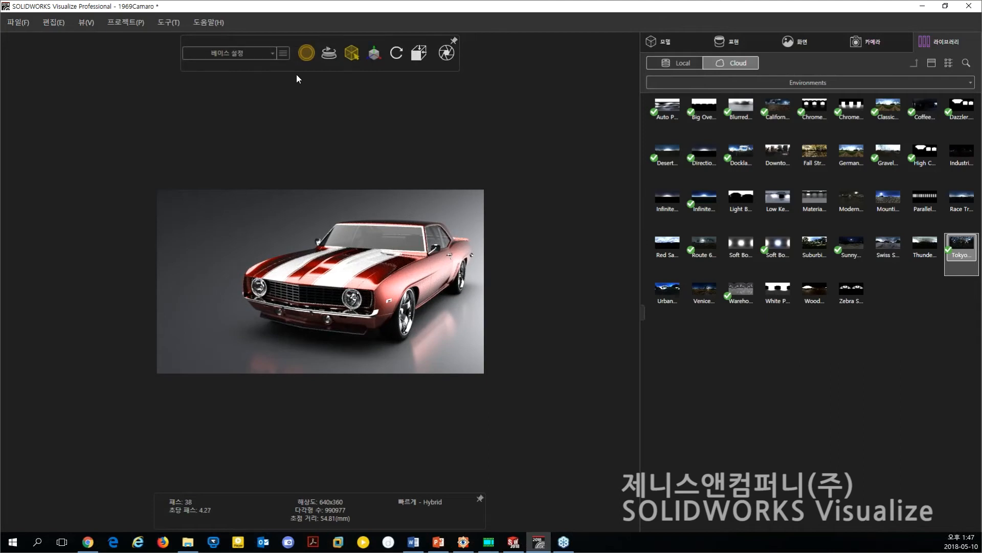
pyautogui.click(267, 54)
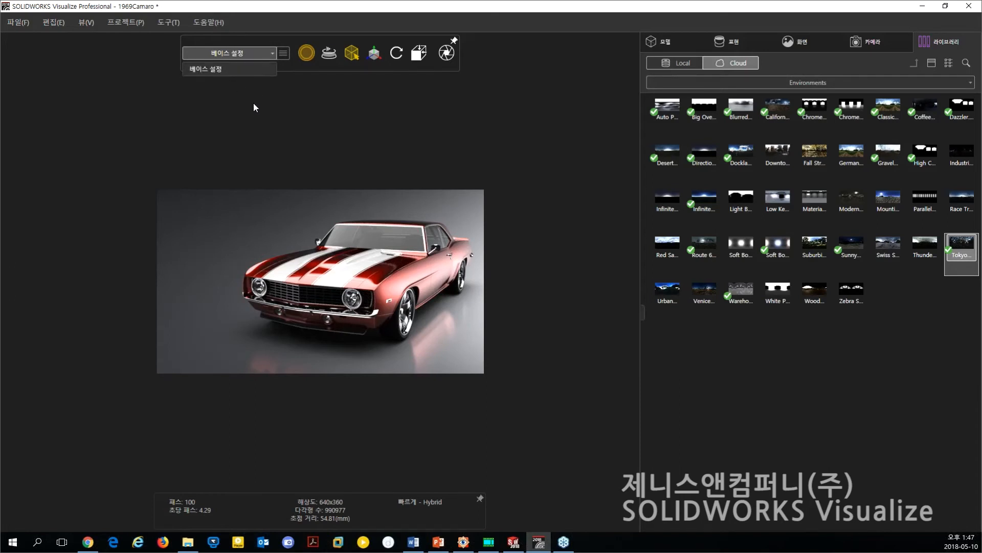
# Try the Preview render mode while orbiting the car and switch back to the Fast render mode.
pyautogui.click(307, 54)
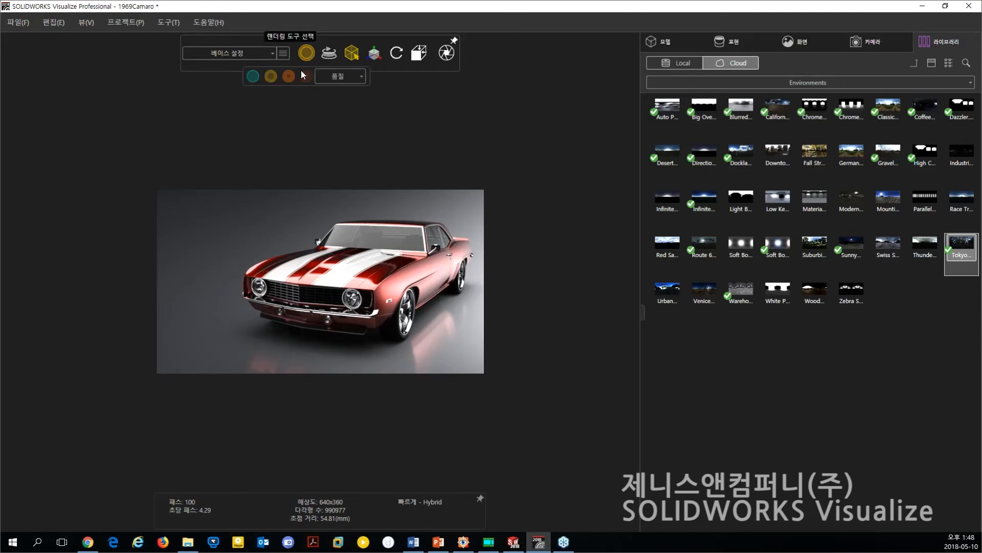
pyautogui.click(254, 77)
pyautogui.moveTo(345, 319)
pyautogui.mouseDown()
pyautogui.moveTo(365, 319)
pyautogui.moveTo(344, 323)
pyautogui.mouseUp()
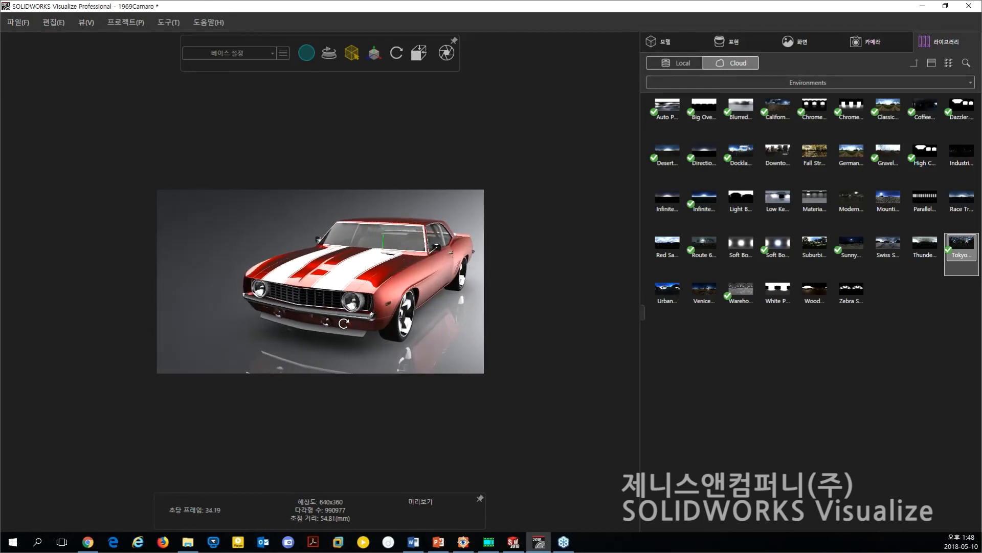
pyautogui.moveTo(299, 300); pyautogui.dragTo(361, 303)
pyautogui.moveTo(310, 56)
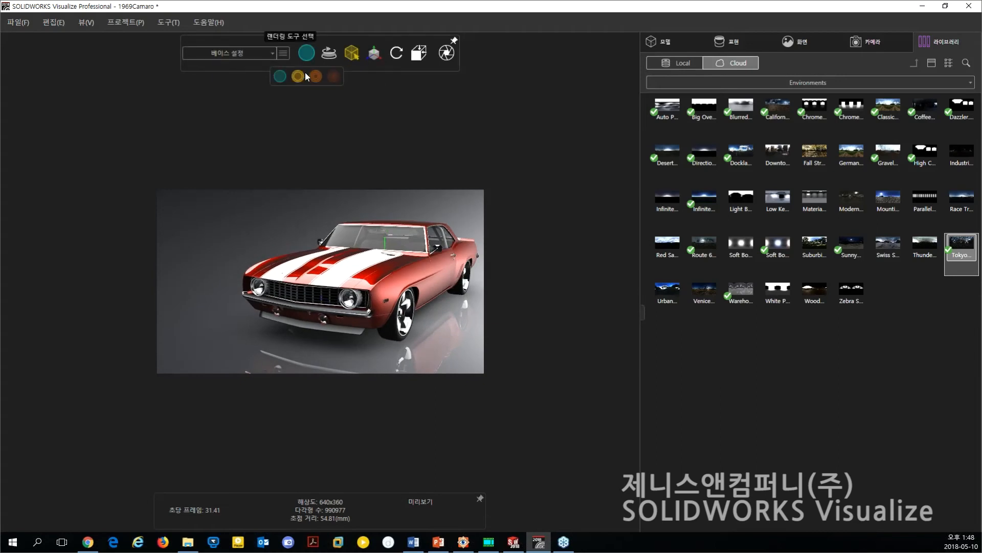
pyautogui.click(297, 76)
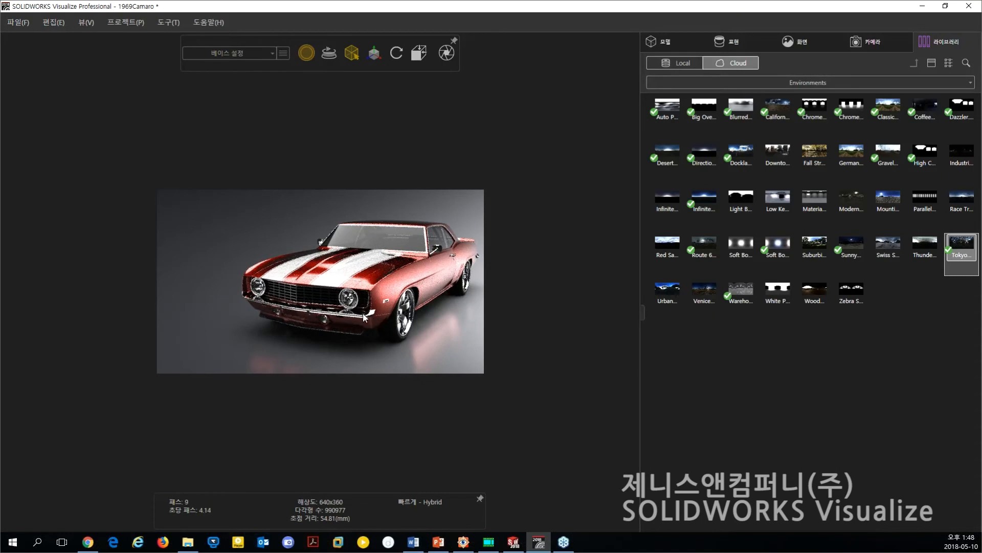
# Orbit the camera to a slightly higher front view of the car and set the render mode to Accurate.
pyautogui.moveTo(326, 316); pyautogui.dragTo(323, 318, button='middle')
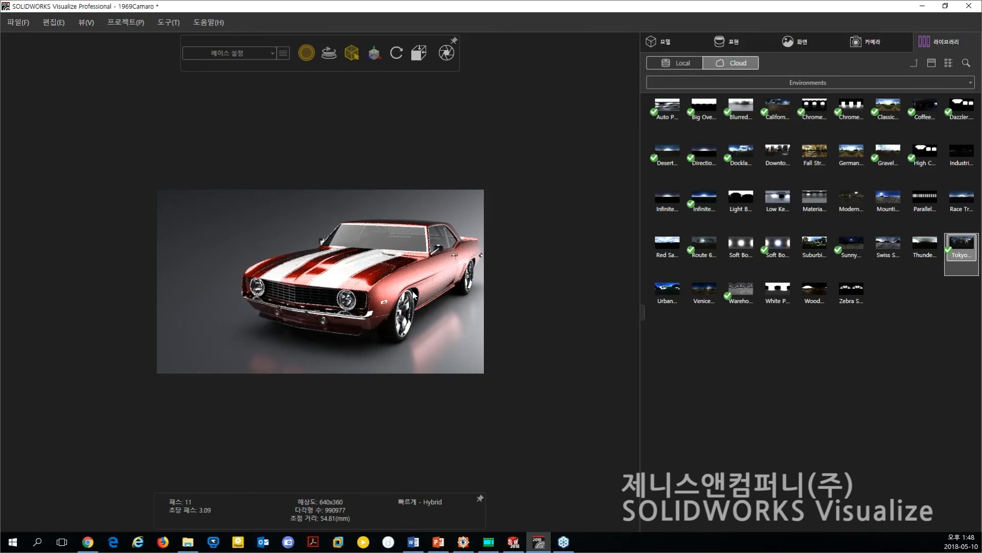
pyautogui.moveTo(385, 263); pyautogui.dragTo(385, 277, button='middle')
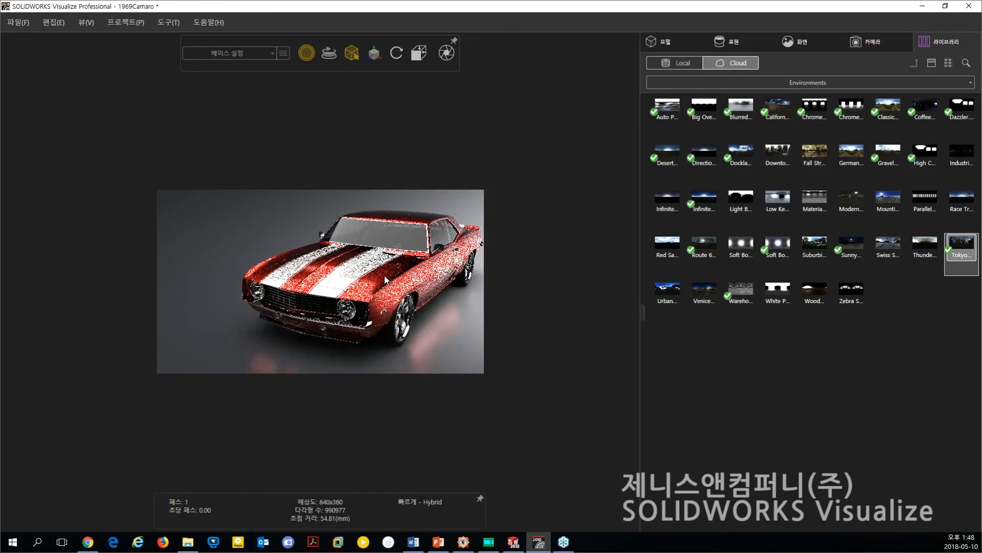
pyautogui.moveTo(324, 266)
pyautogui.mouseDown(button='middle')
pyautogui.moveTo(355, 274)
pyautogui.moveTo(327, 271)
pyautogui.mouseUp(button='middle')
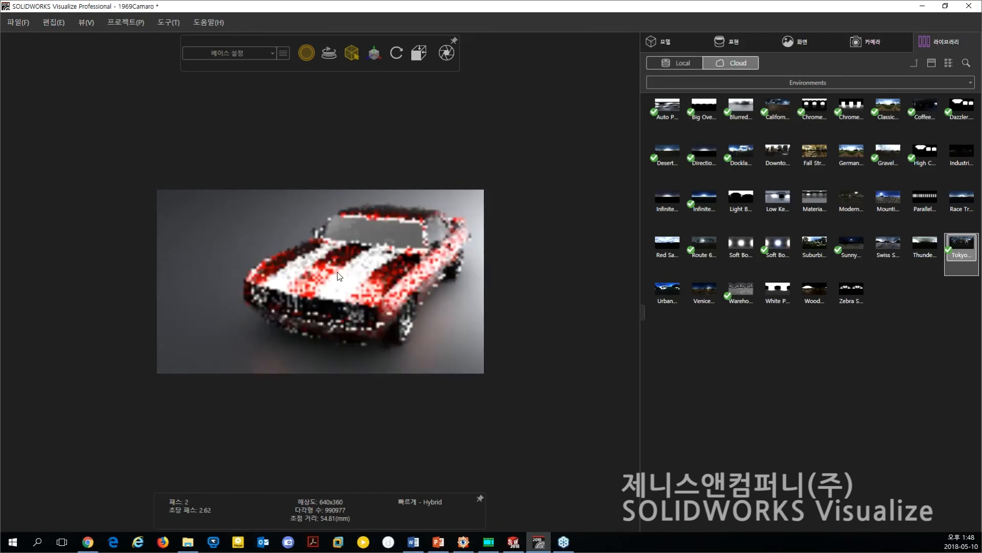
pyautogui.click(307, 53)
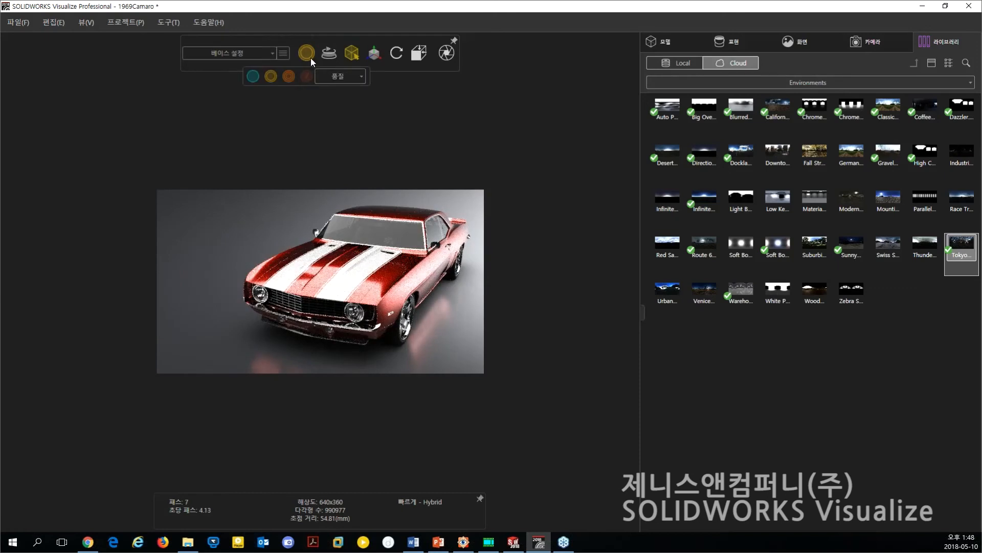
pyautogui.click(290, 78)
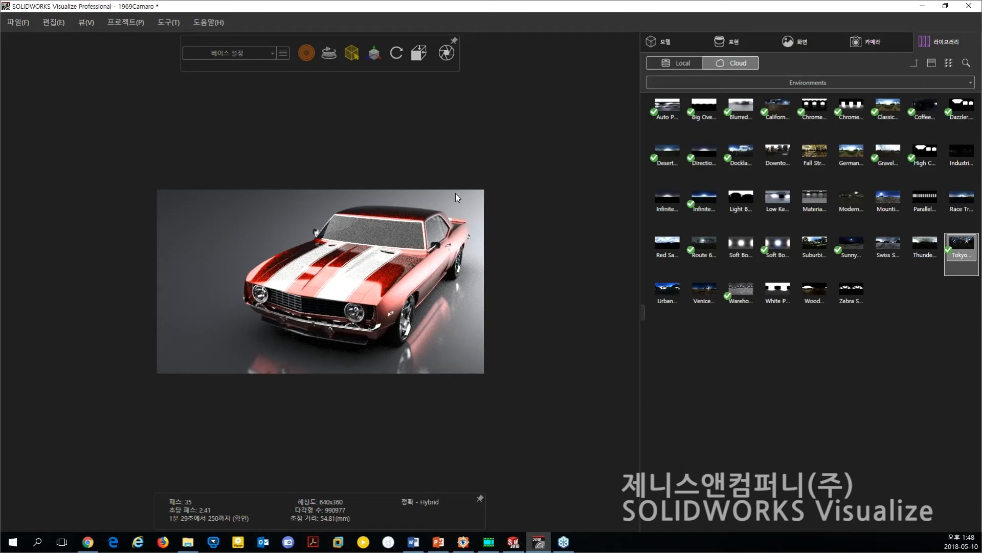
# Set the render mode to Fast and look at the available selection types.
pyautogui.click(306, 55)
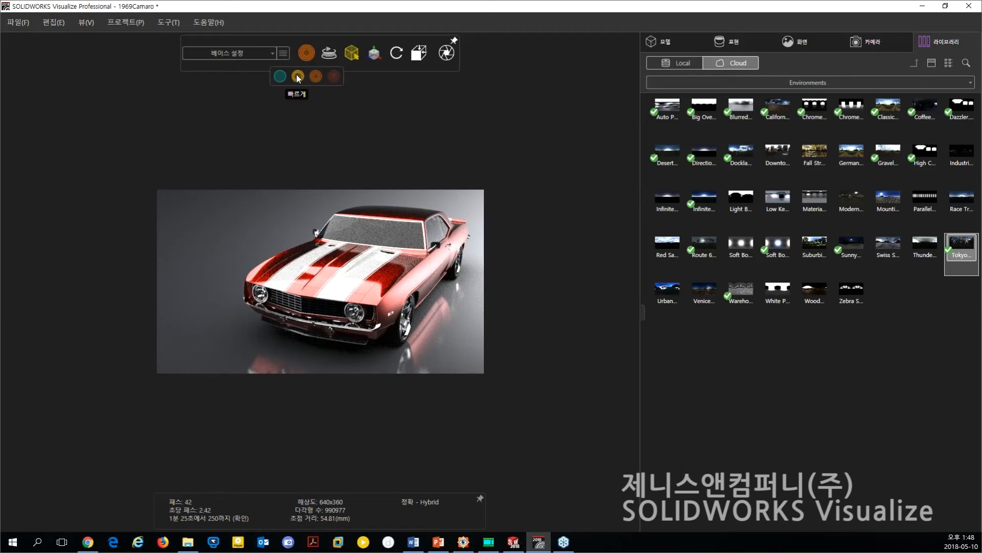
pyautogui.click(298, 76)
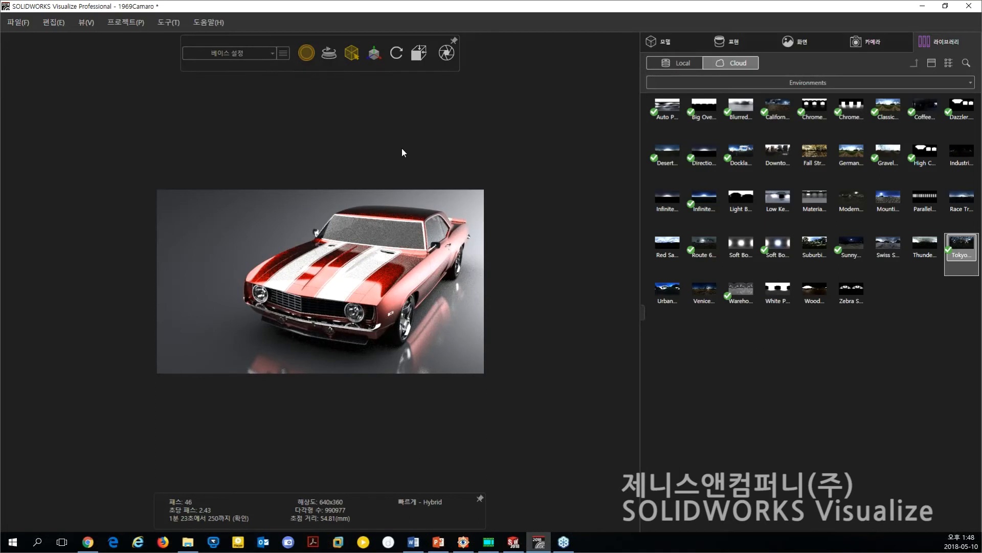
pyautogui.click(351, 52)
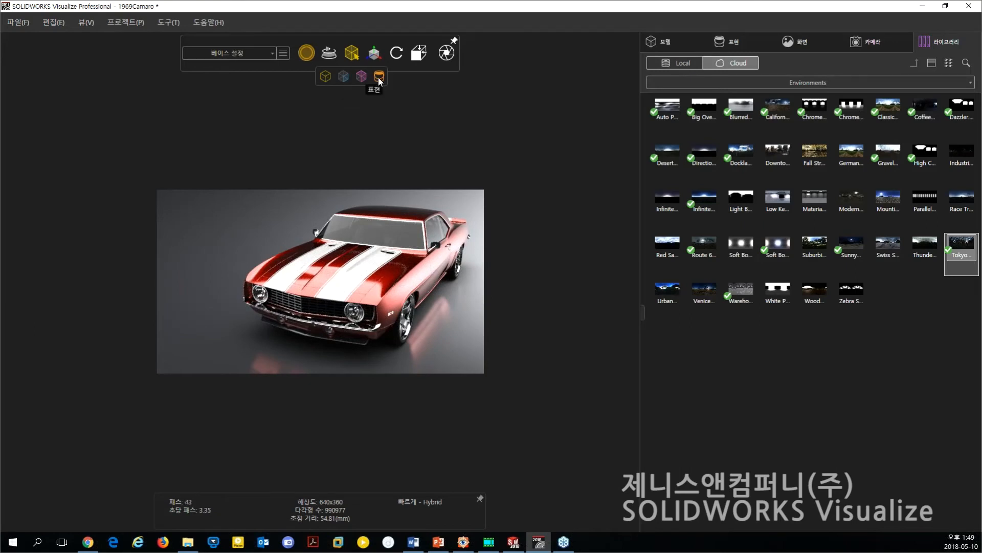
# Look at the object and camera manipulation tools while shifting the car slightly sideways in the image and back.
pyautogui.moveTo(374, 54)
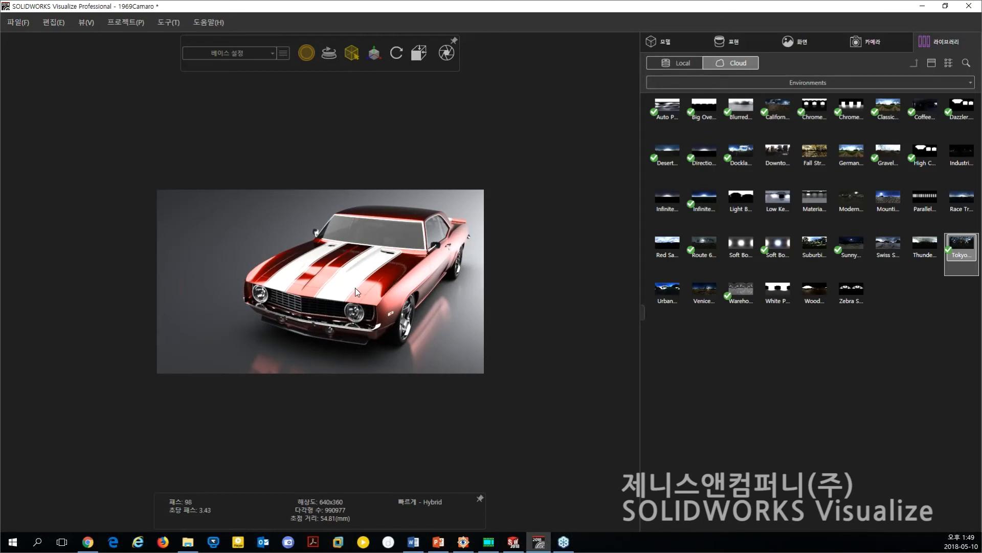
pyautogui.moveTo(364, 287); pyautogui.dragTo(361, 287, button='middle')
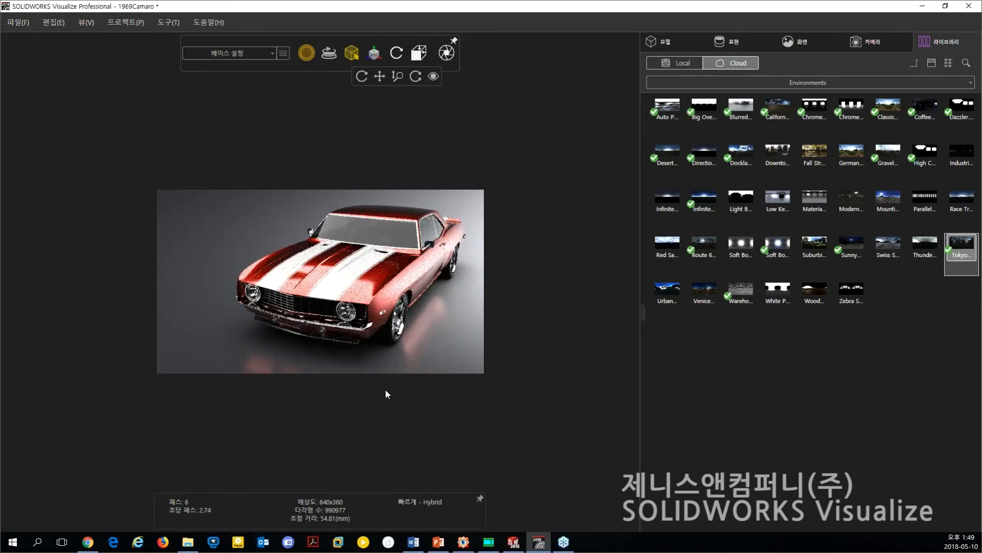
pyautogui.moveTo(350, 275); pyautogui.dragTo(366, 276, button='middle')
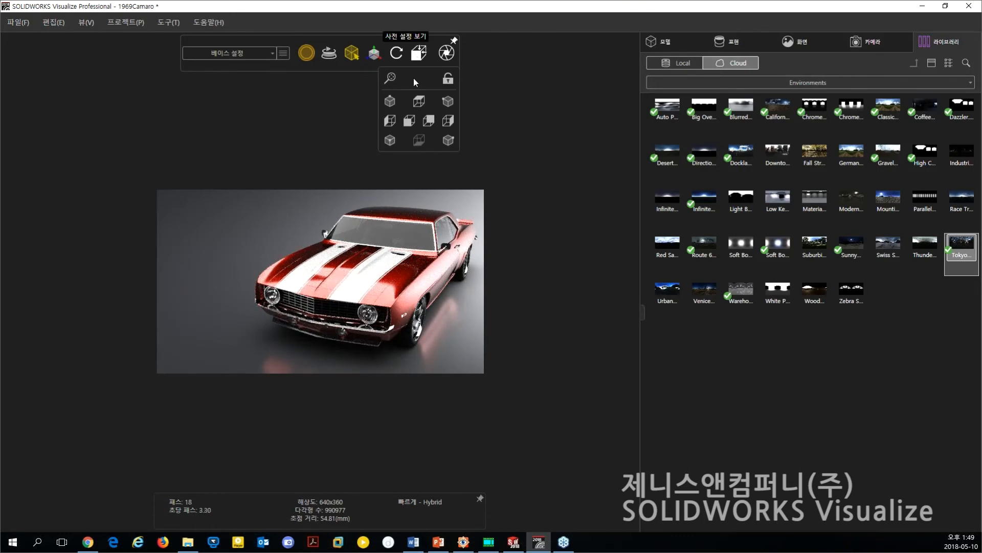
# Try the top and front preset views, switch to an isometric preset, and reposition the car toward the right side of the image.
pyautogui.click(418, 101)
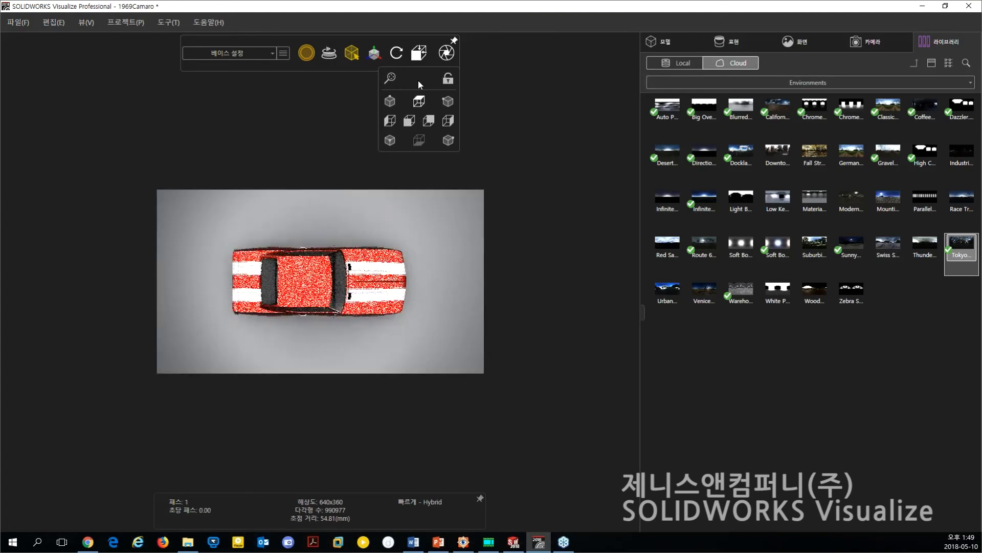
pyautogui.click(409, 122)
pyautogui.click(446, 139)
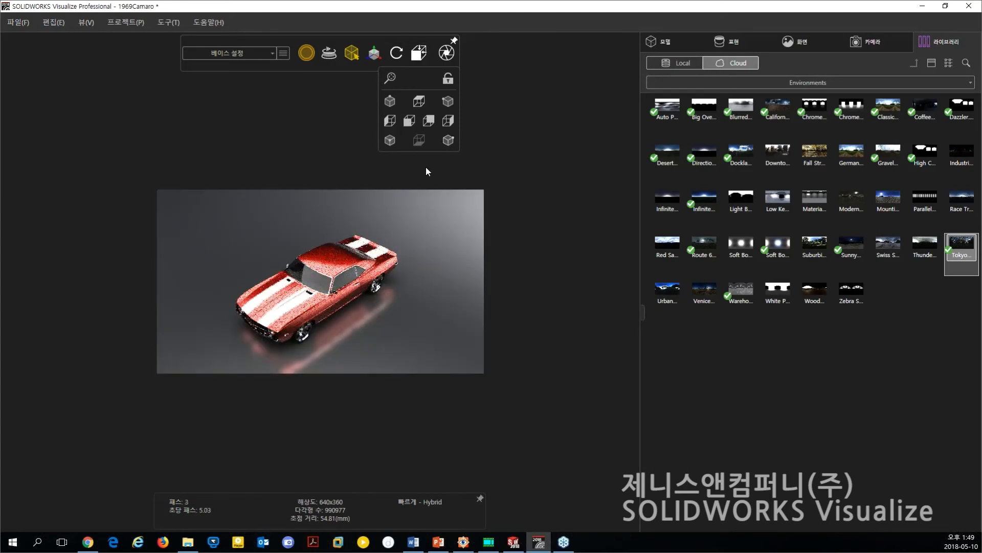
pyautogui.moveTo(320, 336); pyautogui.dragTo(366, 311)
pyautogui.click(419, 52)
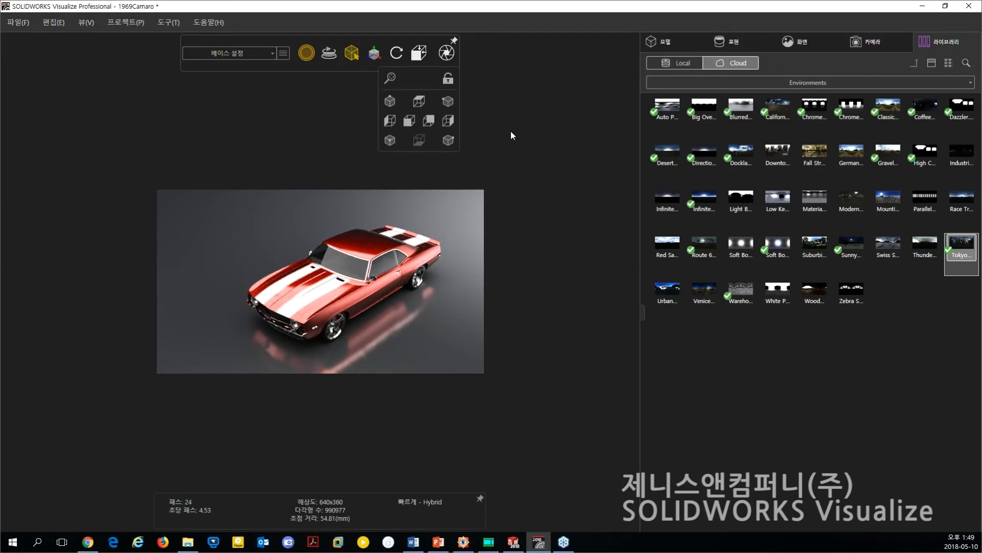
# Review the output file, resolution and render settings in the Output Tools, and close them without rendering.
pyautogui.click(446, 54)
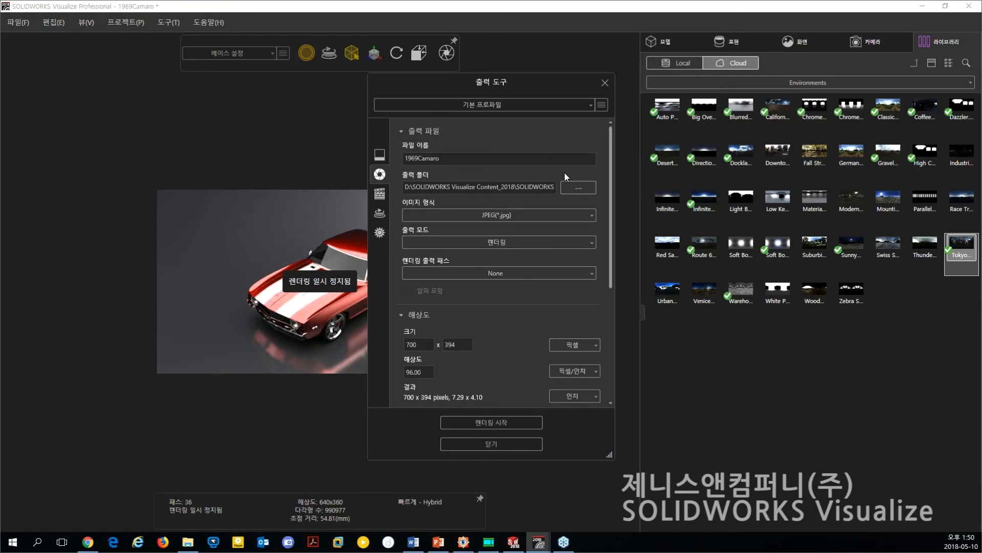
pyautogui.moveTo(612, 265); pyautogui.dragTo(601, 398)
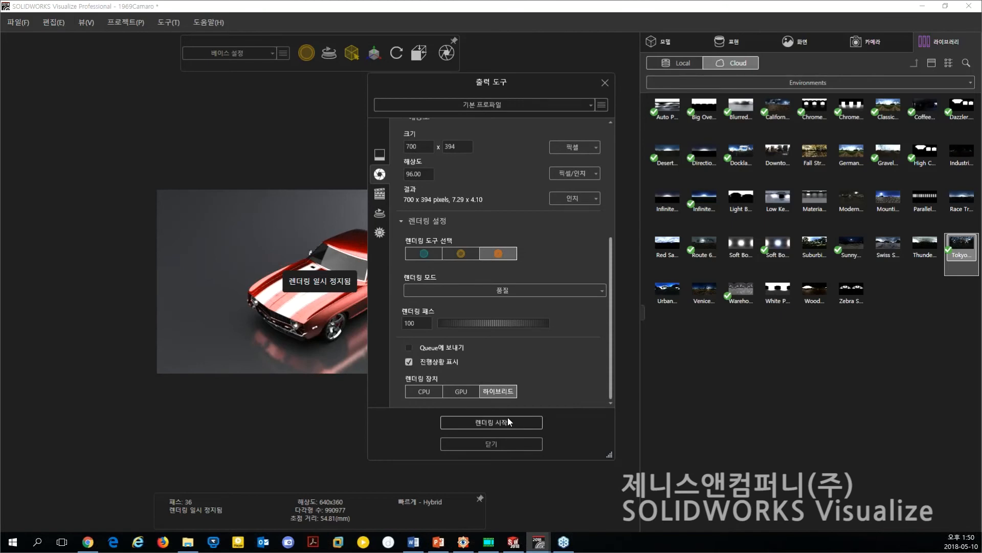
pyautogui.click(605, 82)
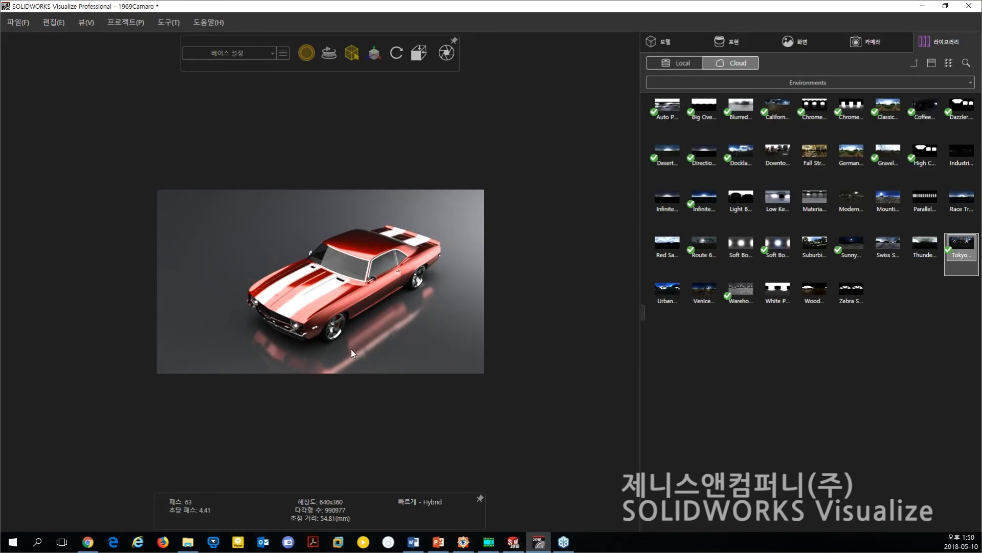
# Orbit to a lower front view of the car and expand the 1969 Camaro model tree down to the parts under Root.
pyautogui.moveTo(342, 341); pyautogui.dragTo(373, 275)
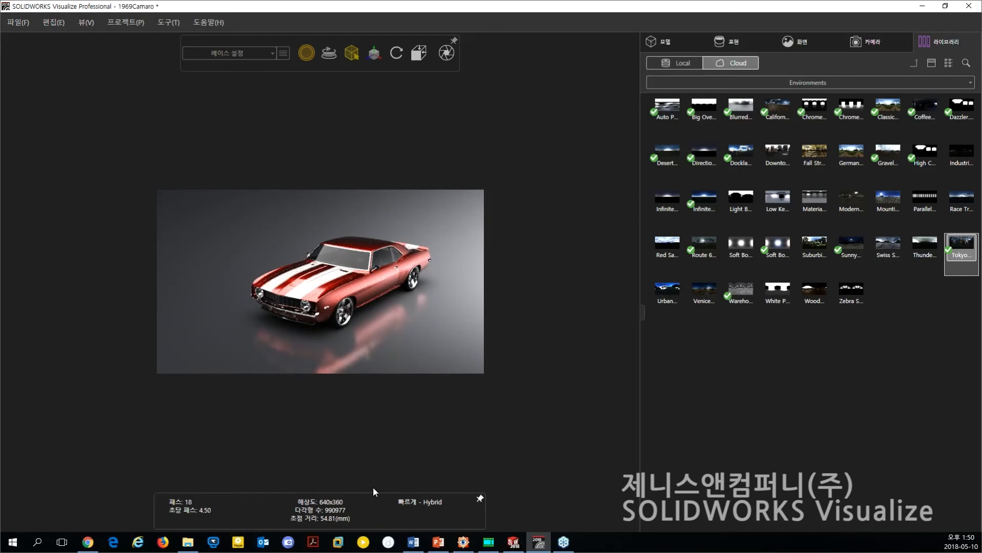
pyautogui.click(660, 39)
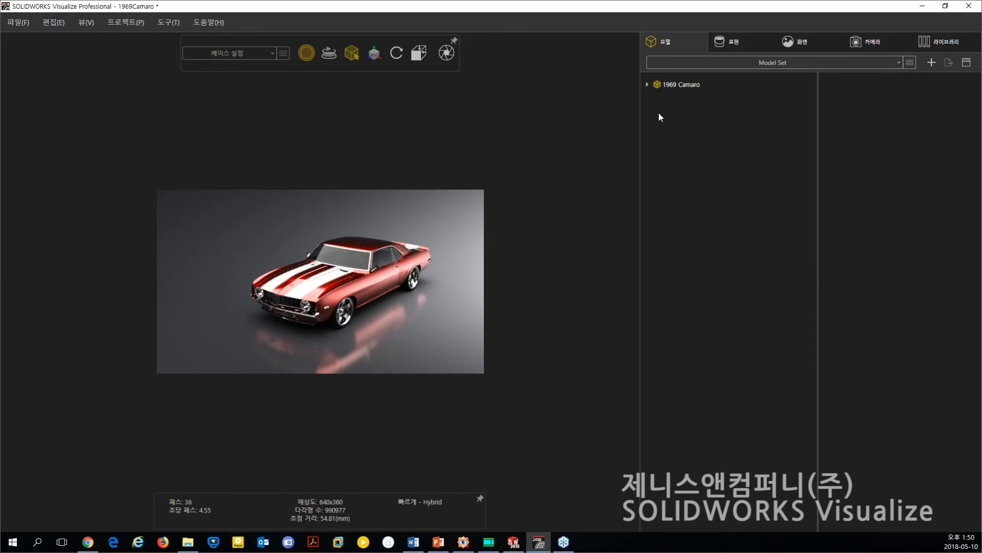
pyautogui.click(647, 84)
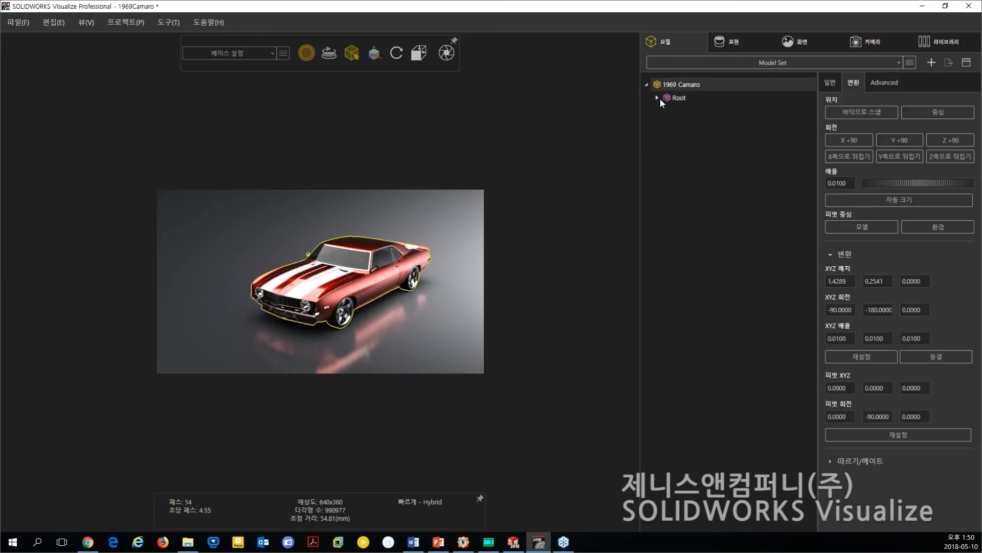
pyautogui.click(660, 99)
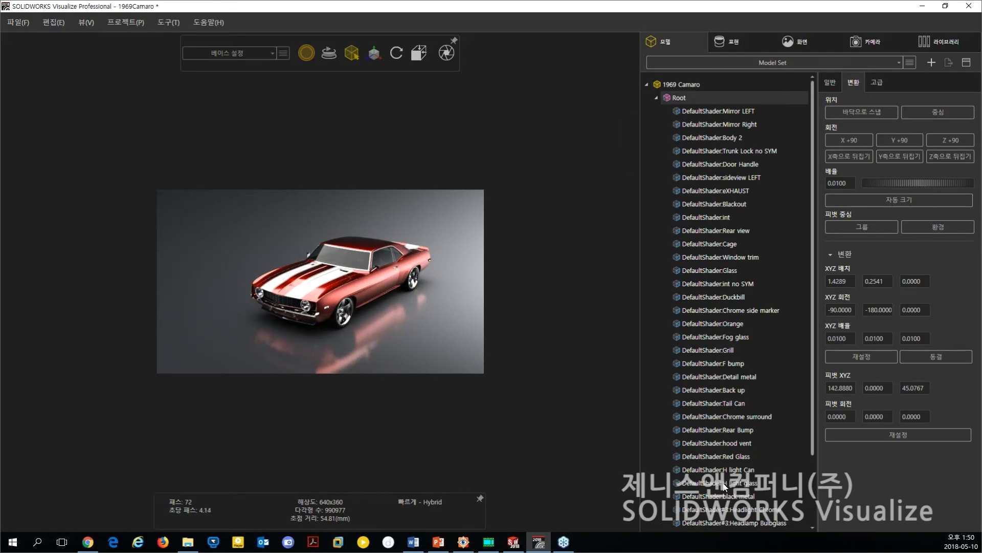
# Change the selection type to parts and clear the current selection.
pyautogui.moveTo(358, 61)
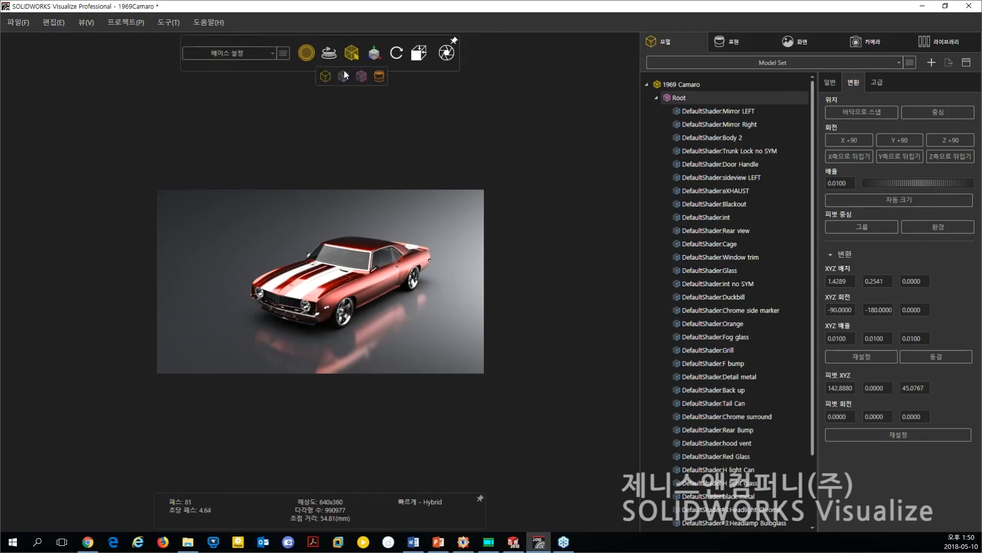
pyautogui.click(344, 76)
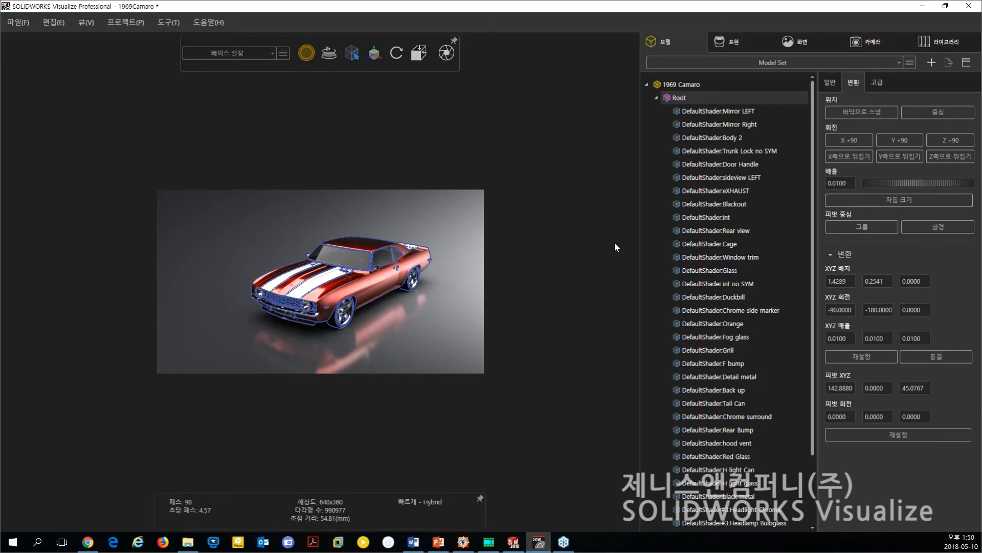
pyautogui.click(446, 318)
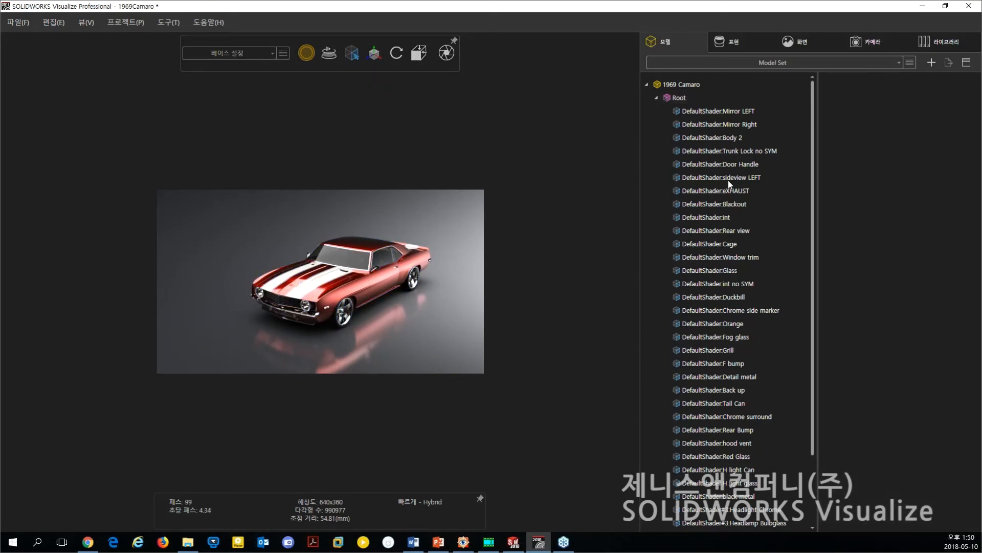
# Select Mirror Right, eXHAUST, int, int no SYM, Cage and the car body in turn to examine where each part is highlighted.
pyautogui.click(709, 127)
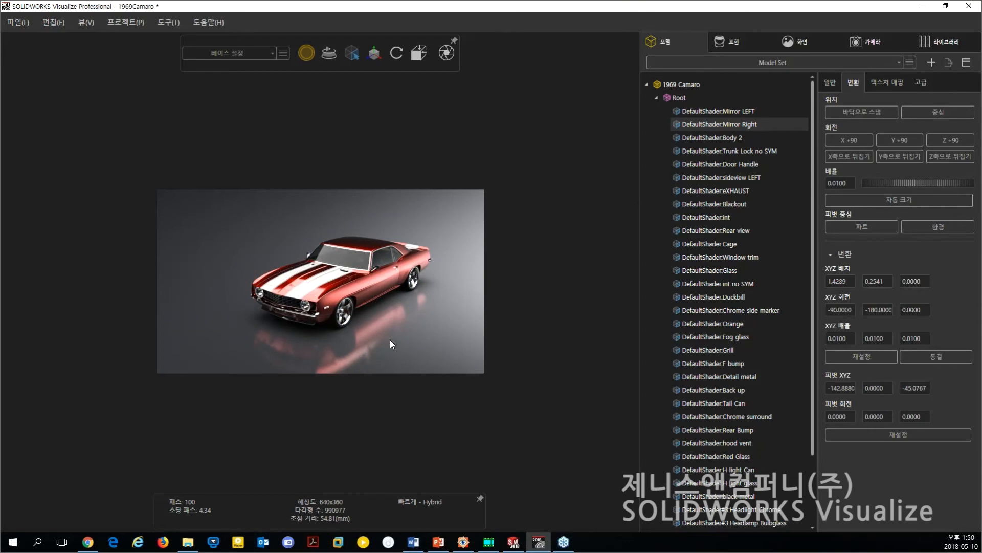
pyautogui.scroll(2, 390, 339)
pyautogui.click(716, 191)
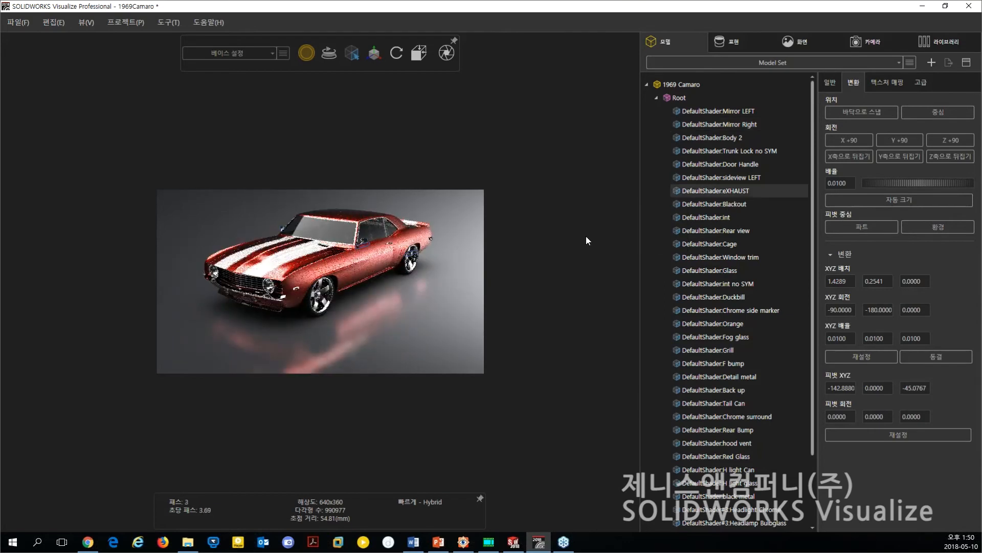
pyautogui.click(704, 219)
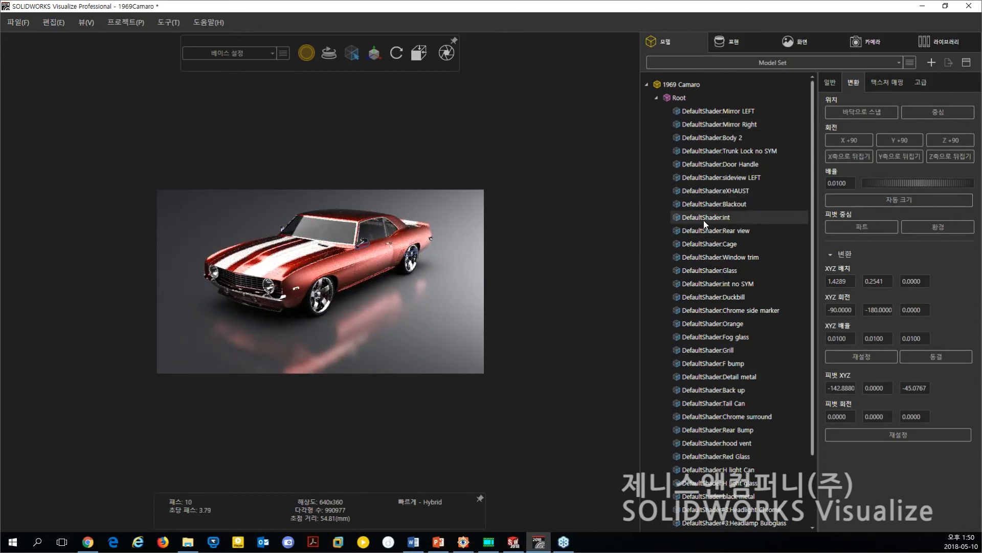
pyautogui.click(707, 248)
pyautogui.click(708, 282)
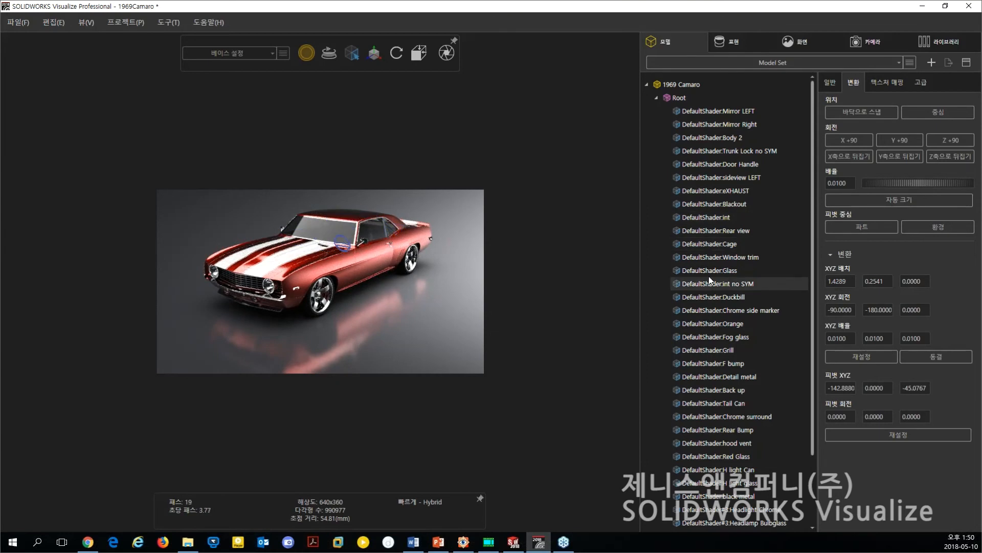
pyautogui.click(710, 242)
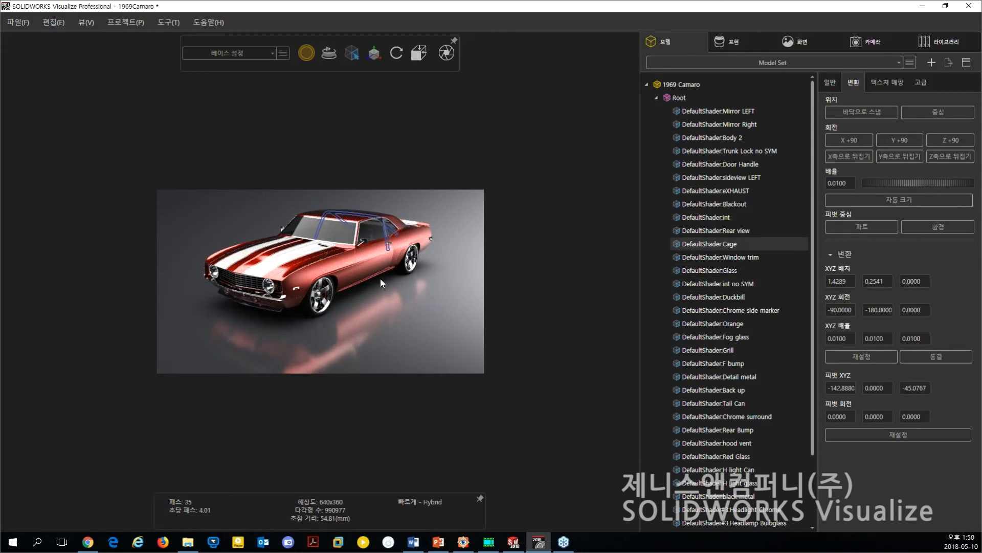
pyautogui.click(371, 258)
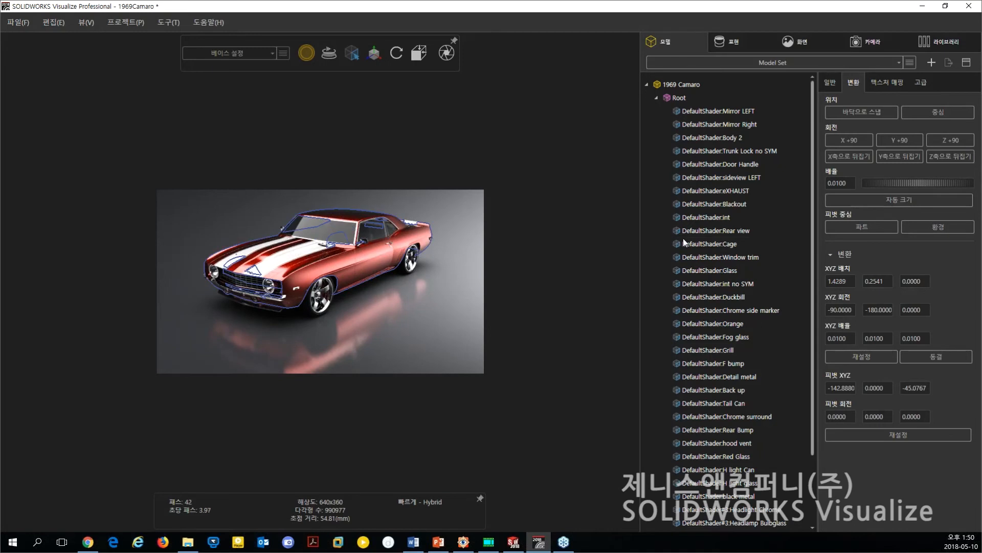
pyautogui.moveTo(711, 226)
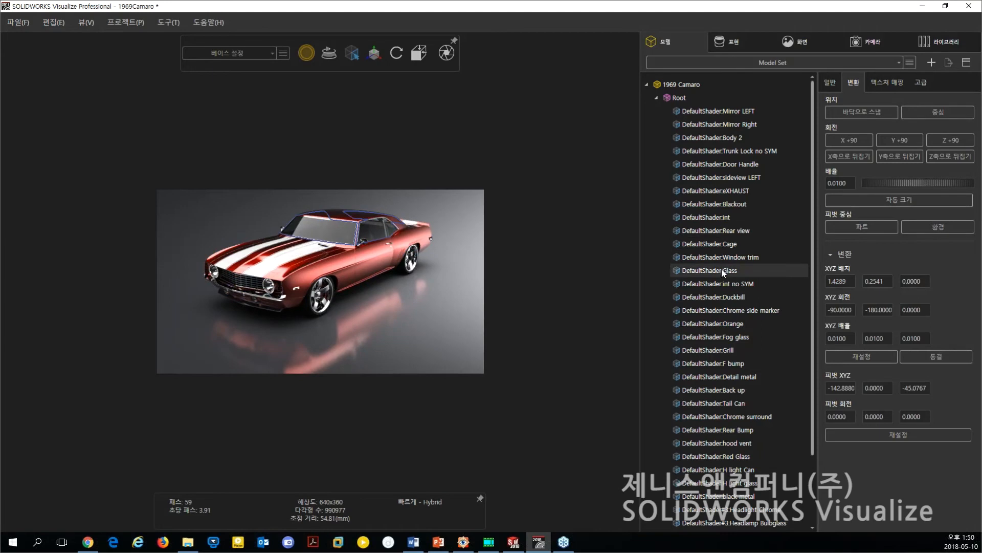
# Collapse the Root group, show the appearances used in the project, and clear the selection.
pyautogui.click(656, 98)
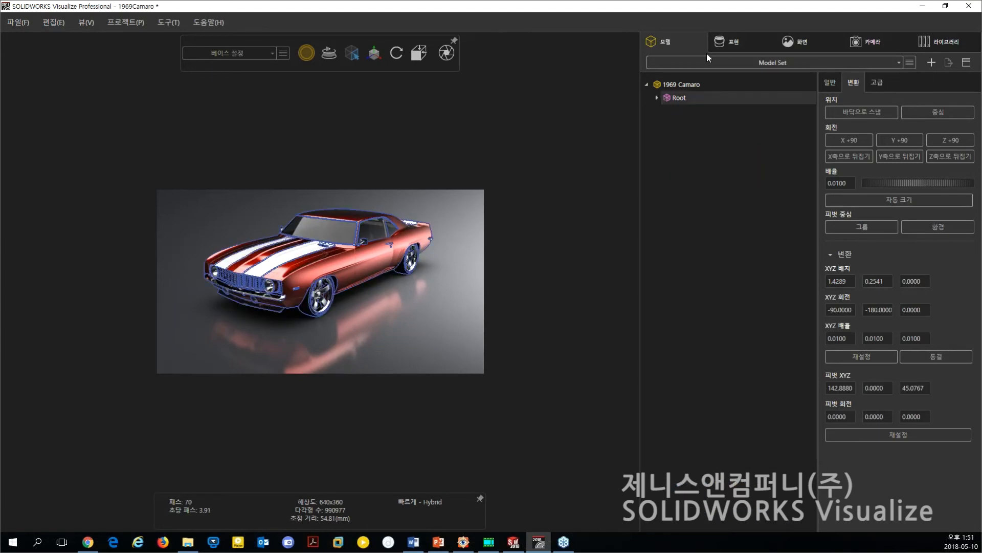
pyautogui.click(729, 40)
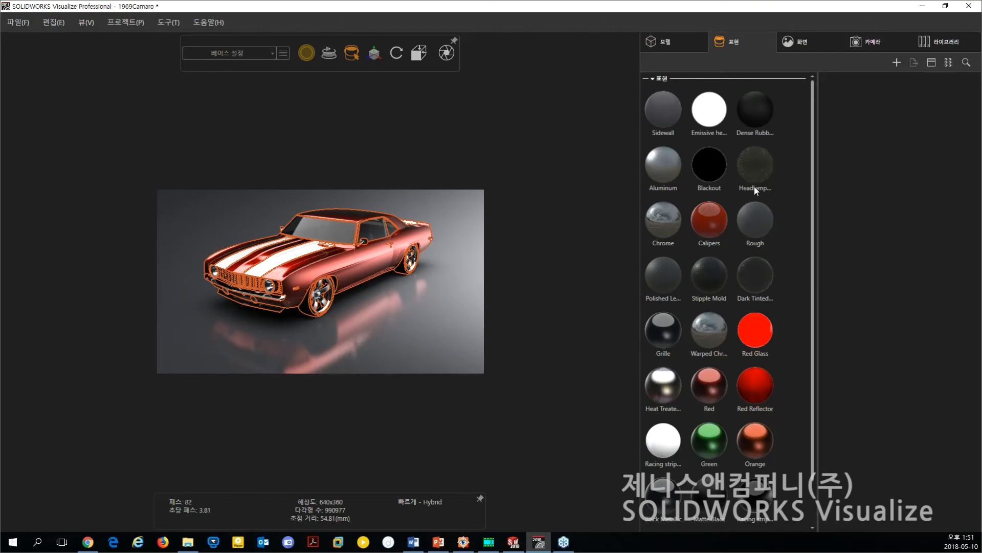
pyautogui.click(447, 322)
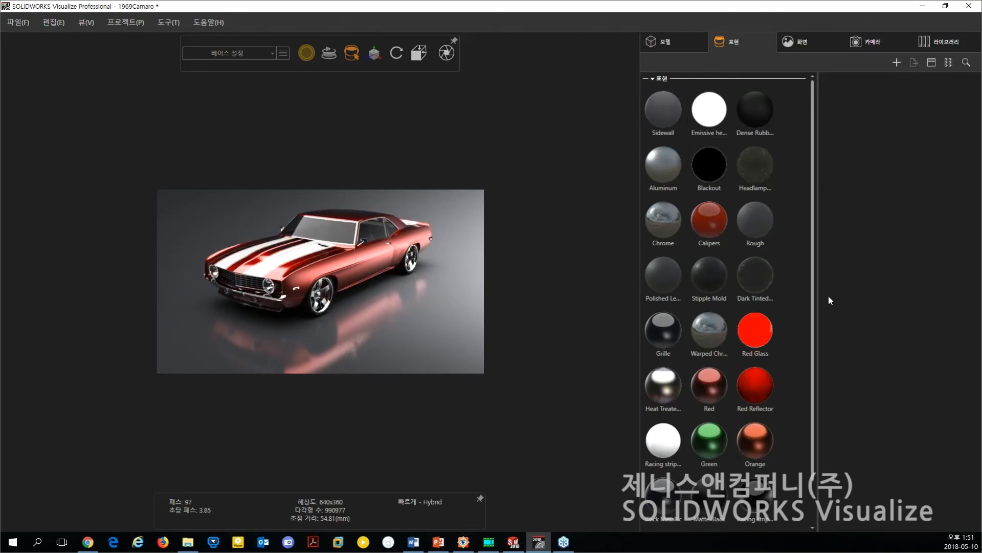
# Select the Calipers, Red Glass and Dense Rubber appearances in turn to examine their properties and where they are used on the car.
pyautogui.moveTo(812, 347); pyautogui.dragTo(811, 397)
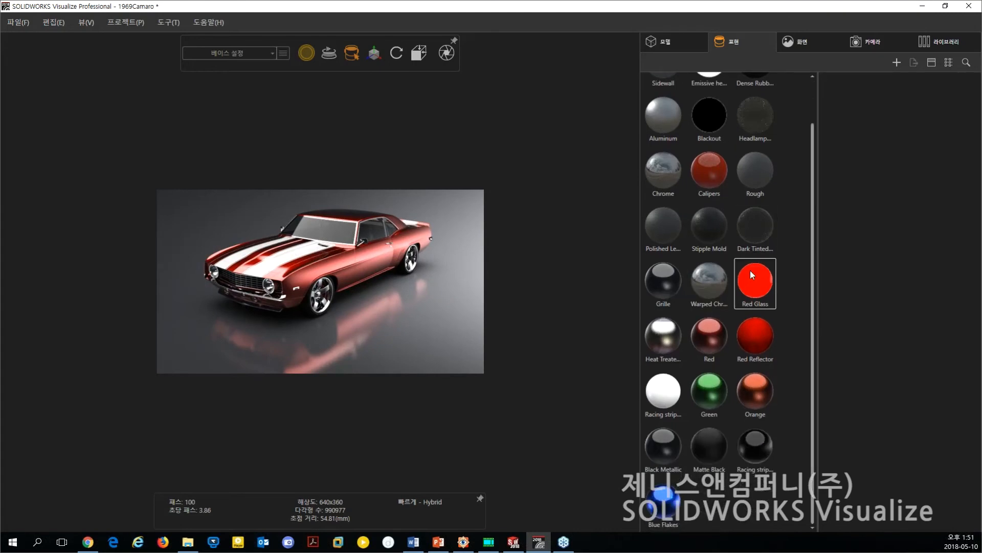
pyautogui.click(705, 162)
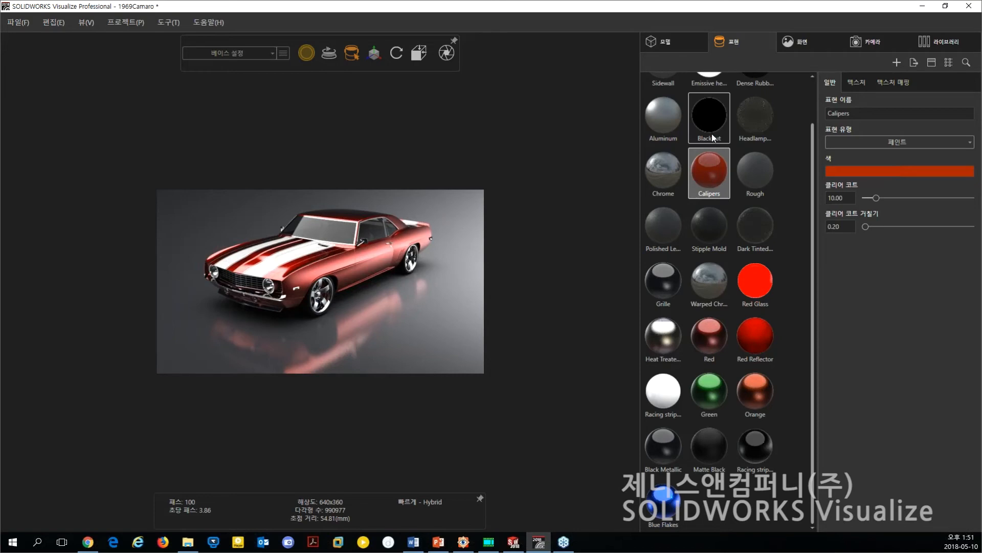
pyautogui.scroll(3, 437, 260)
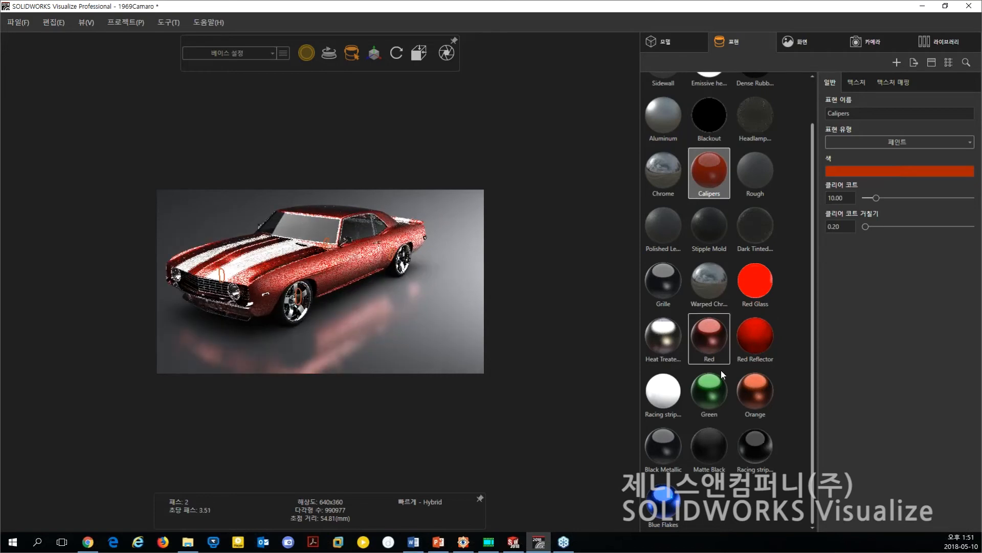
pyautogui.click(741, 288)
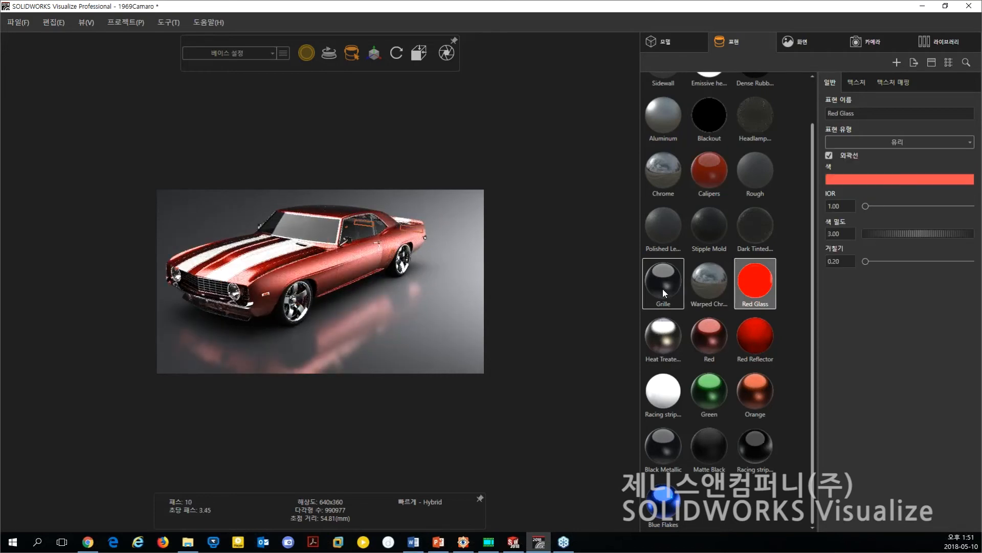
pyautogui.click(711, 164)
pyautogui.scroll(2, 677, 127)
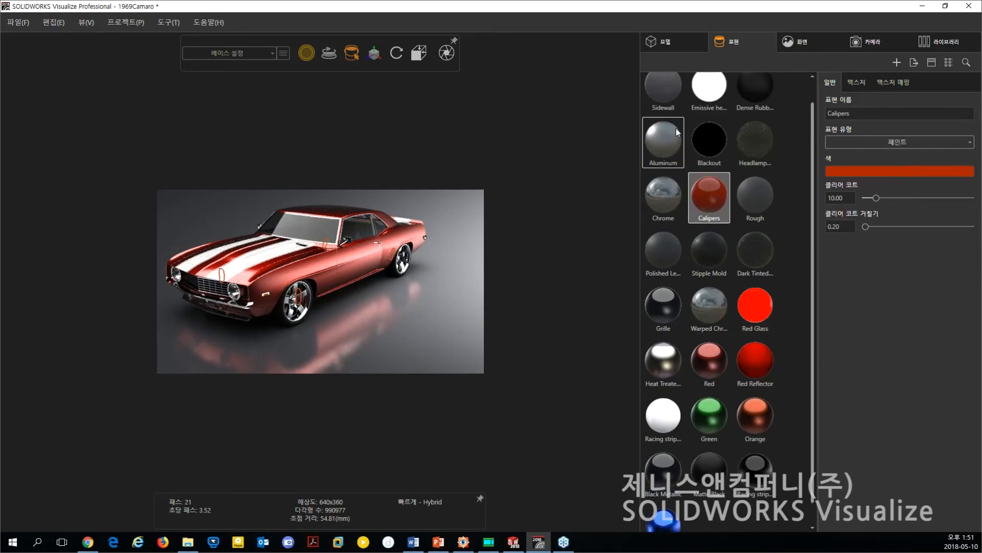
pyautogui.click(768, 120)
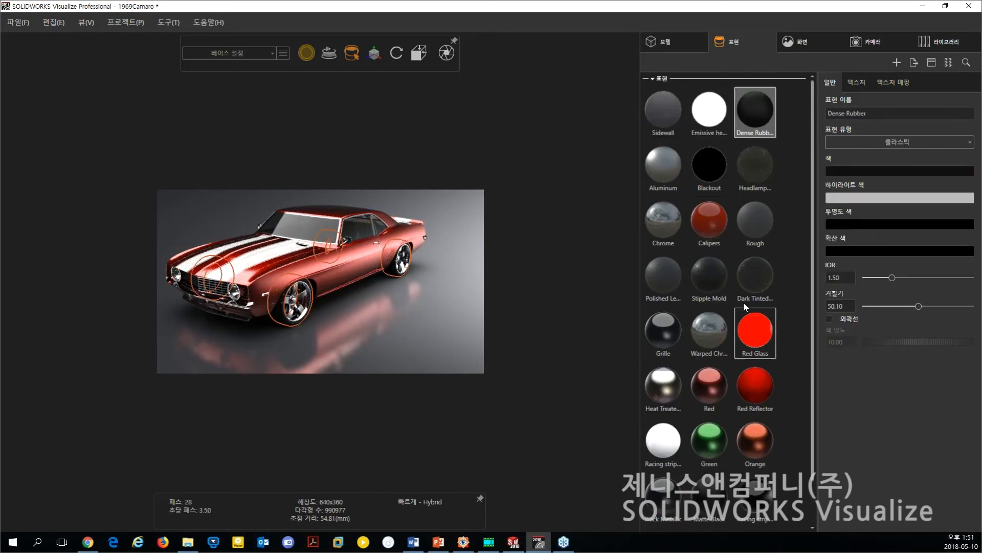
# Examine the properties of the Red Reflector appearance, and close the 1969Camaro project.
pyautogui.click(766, 378)
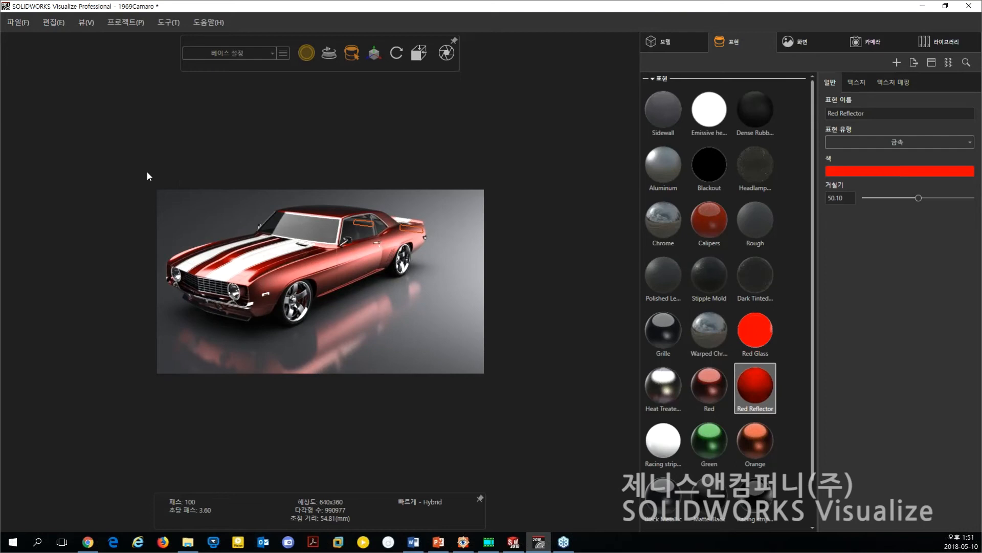
pyautogui.hotkey('alt', 'F4')
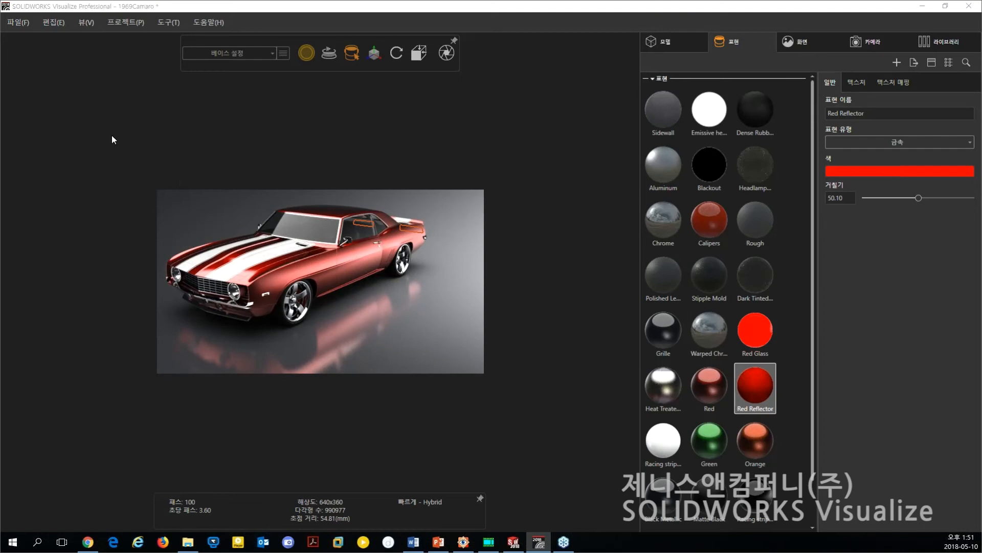
pyautogui.click(506, 308)
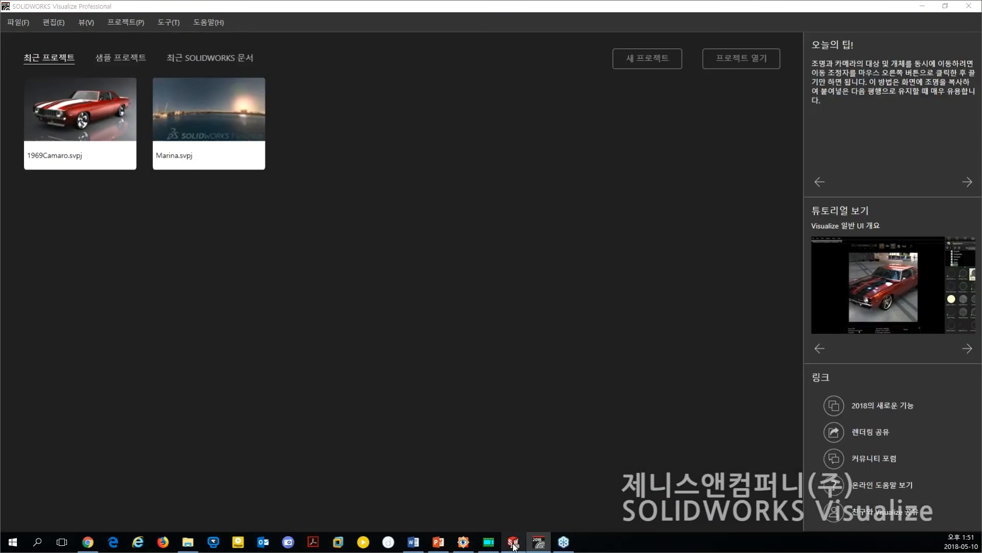
# Switch to SOLIDWORKS and examine the BEBOP drone assembly from several angles.
pyautogui.click(514, 543)
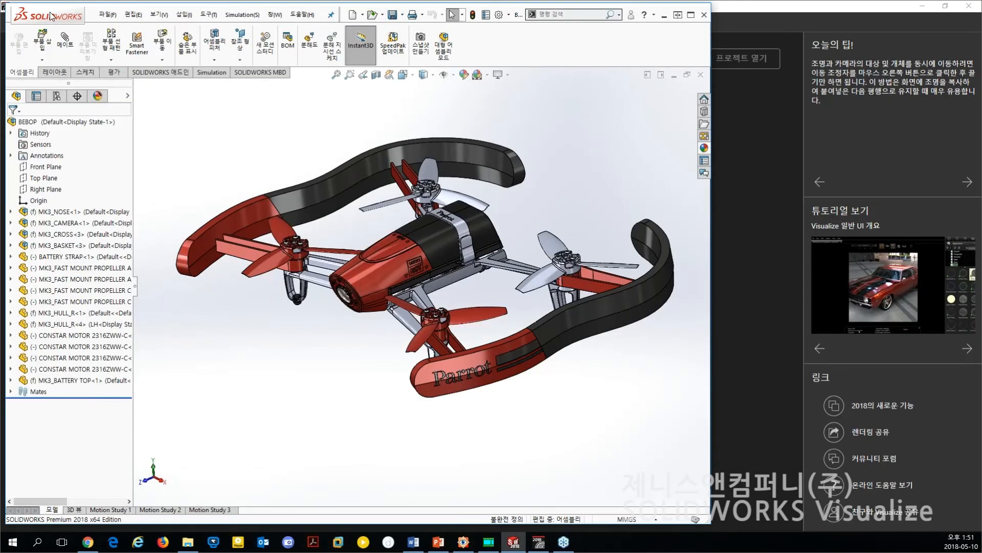
pyautogui.moveTo(52, 16); pyautogui.dragTo(64, 21)
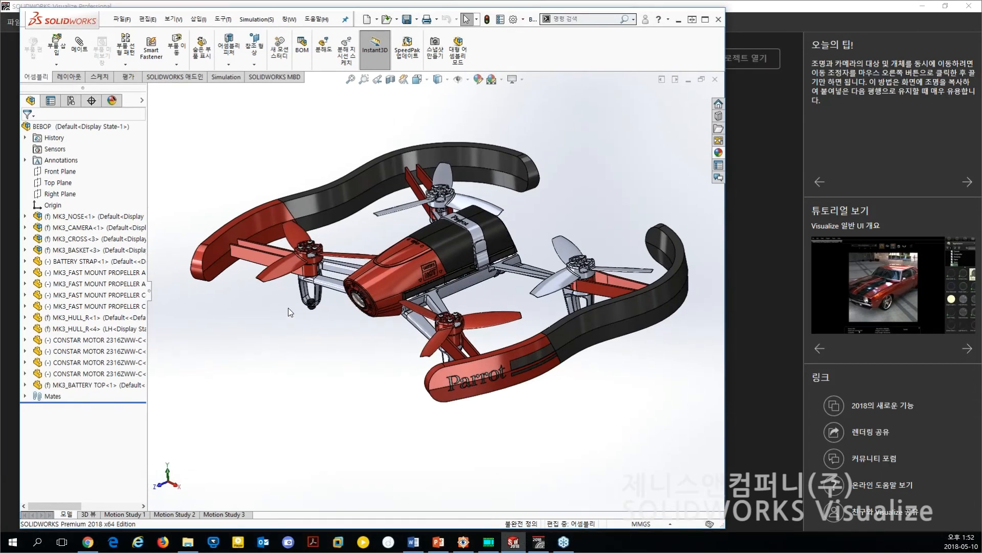
pyautogui.moveTo(351, 328); pyautogui.dragTo(334, 336, button='middle')
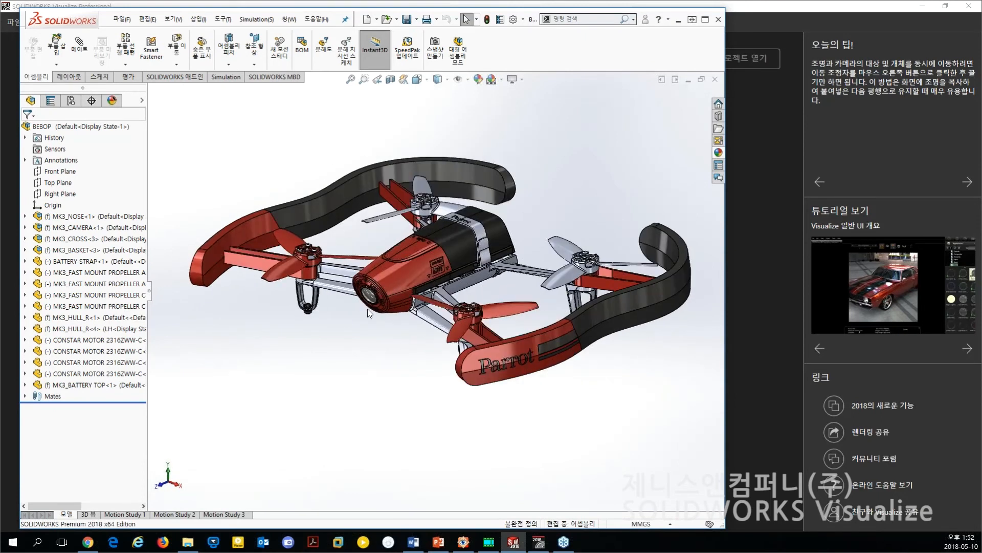
pyautogui.scroll(-1, 367, 309)
pyautogui.scroll(1, 373, 318)
pyautogui.moveTo(373, 318); pyautogui.dragTo(378, 343, button='middle')
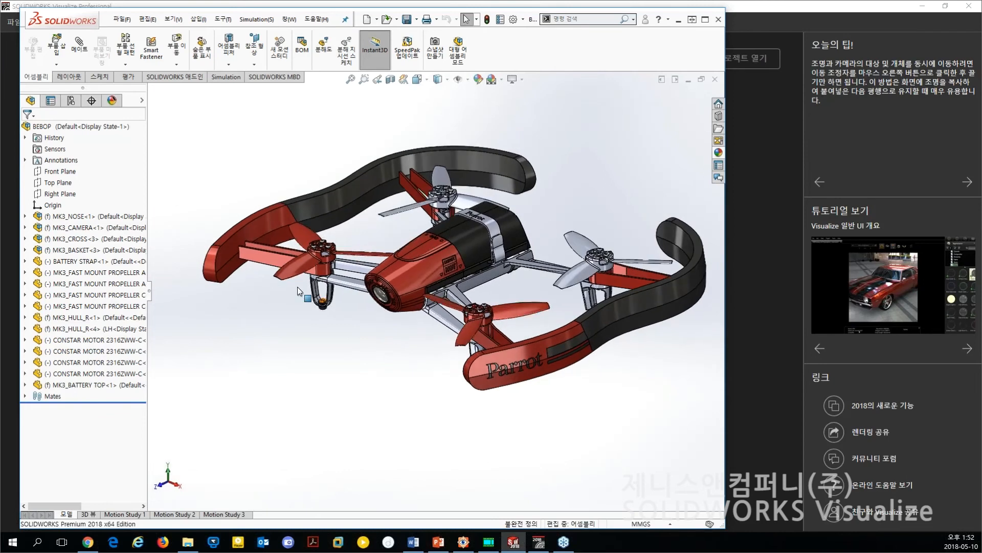
# Select the red and black faces of the drone's MK3_HULL_R<4> part in turn, clear the selection, and minimize SOLIDWORKS.
pyautogui.click(256, 228)
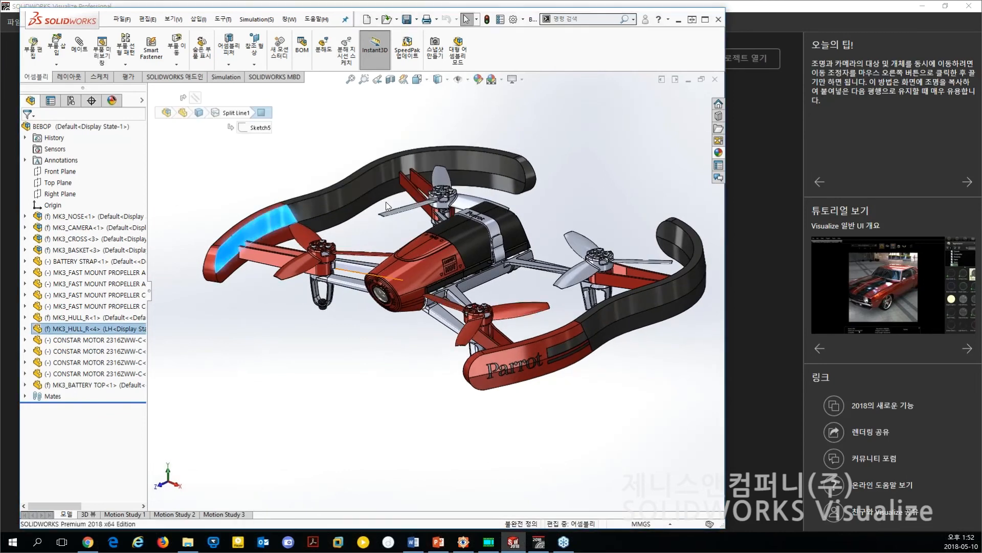
pyautogui.click(381, 181)
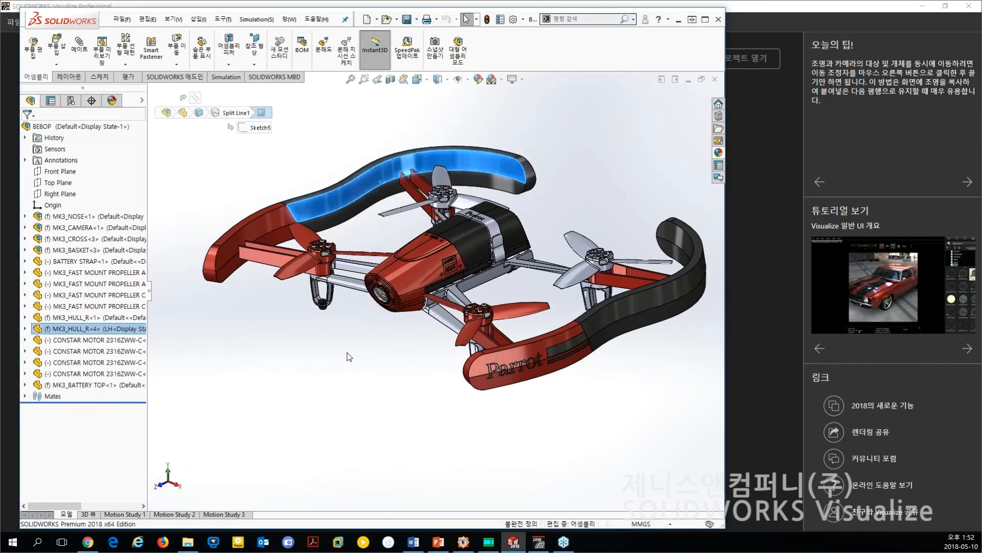
pyautogui.click(377, 394)
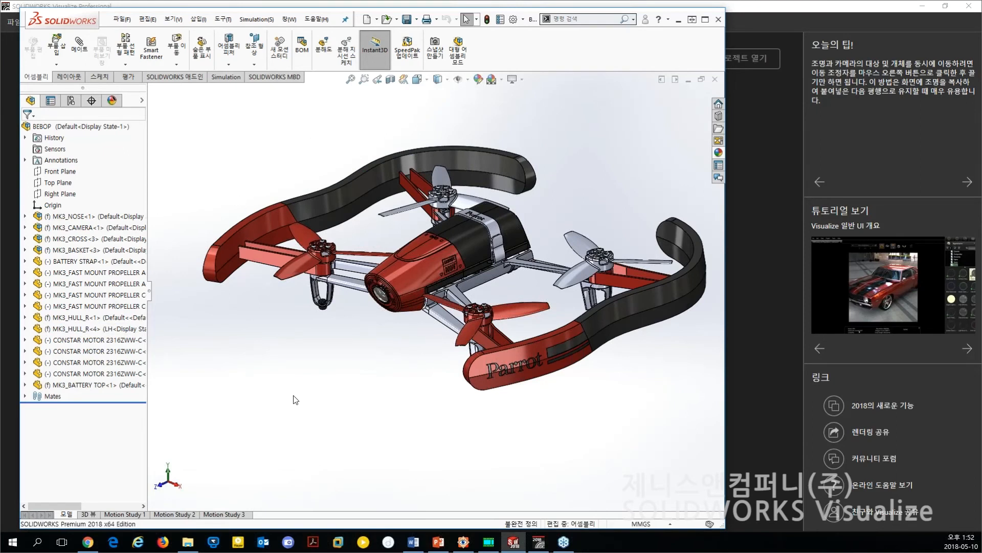
pyautogui.click(680, 20)
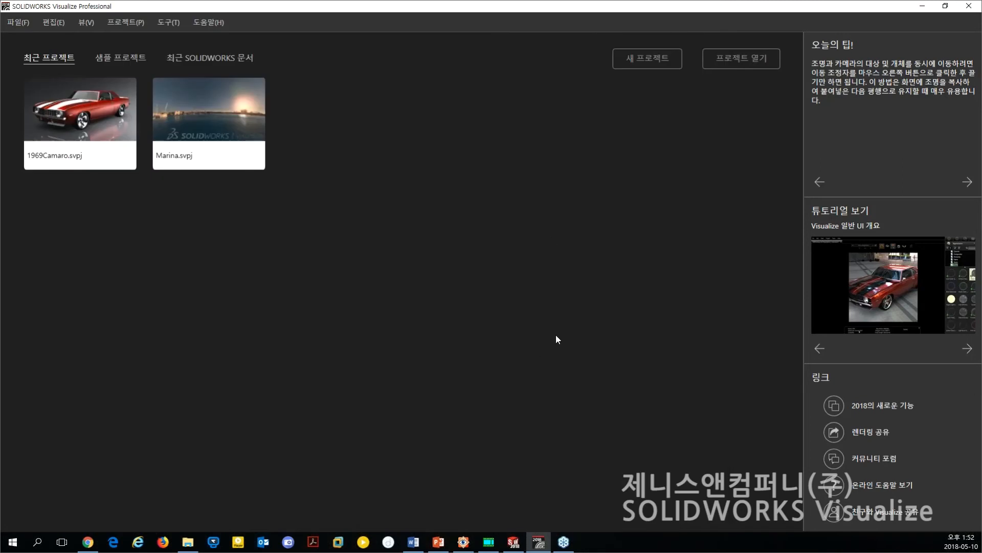
# Switch to File Explorer, locate BEBOP.SLDASM in the Demo_Dron folder, and minimize the window.
pyautogui.click(183, 548)
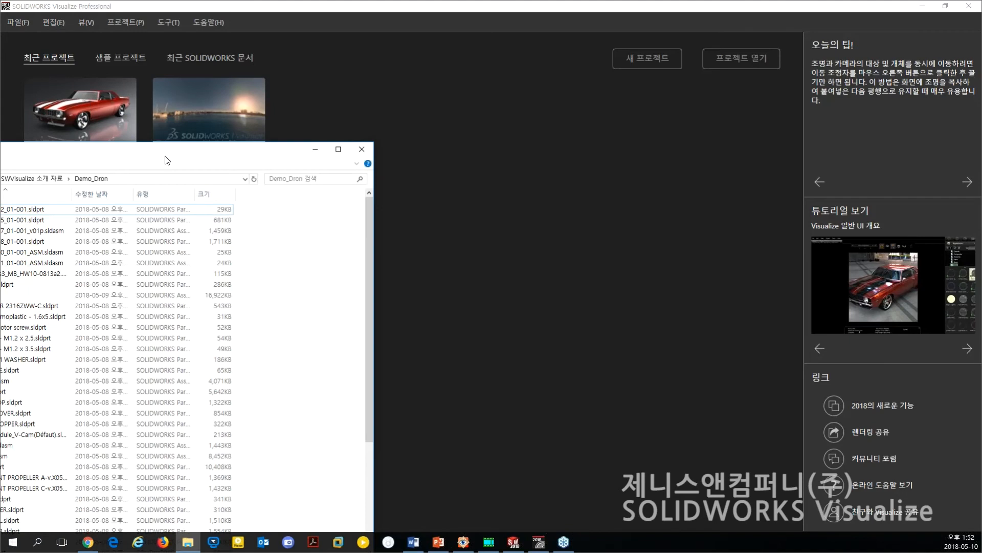
pyautogui.moveTo(165, 161); pyautogui.dragTo(476, 103)
pyautogui.moveTo(393, 100); pyautogui.dragTo(390, 106)
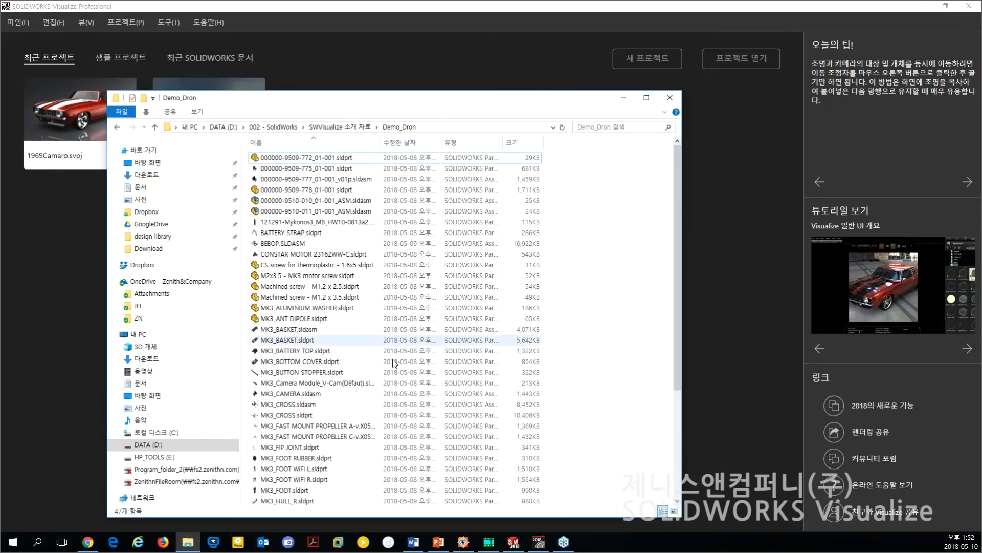
pyautogui.click(285, 243)
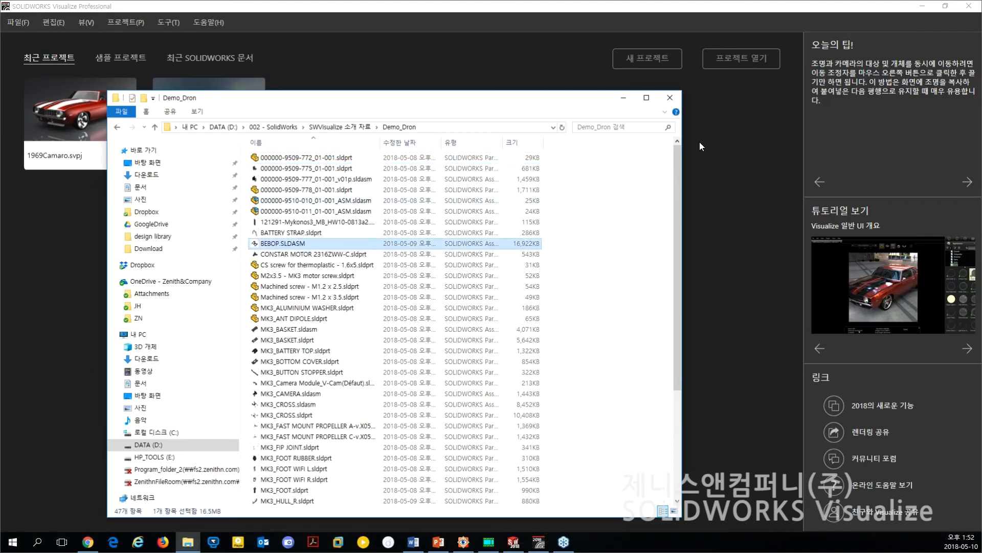
pyautogui.click(624, 97)
# Start importing BEBOP.SLDASM from the recent SOLIDWORKS documents on the Visualize welcome screen.
pyautogui.click(195, 56)
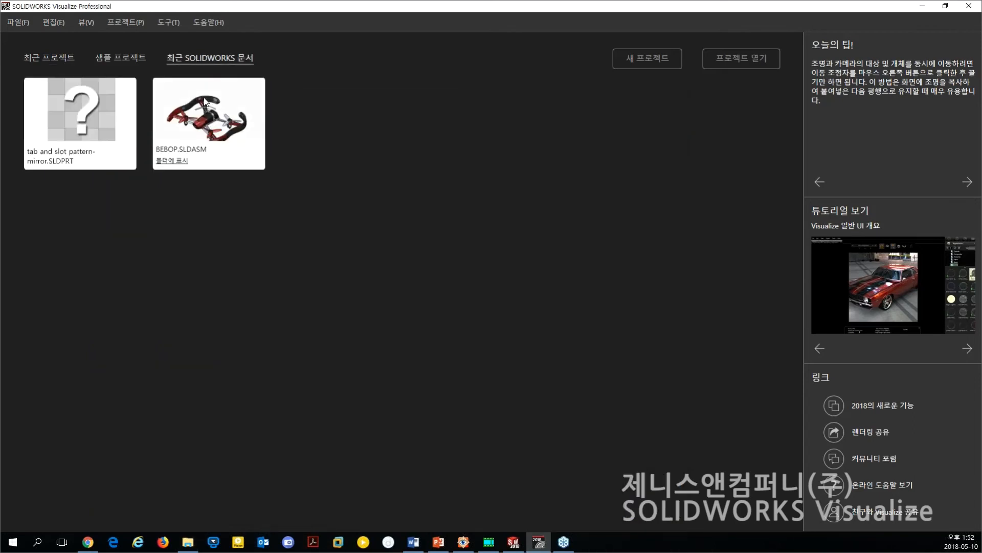
pyautogui.click(211, 117)
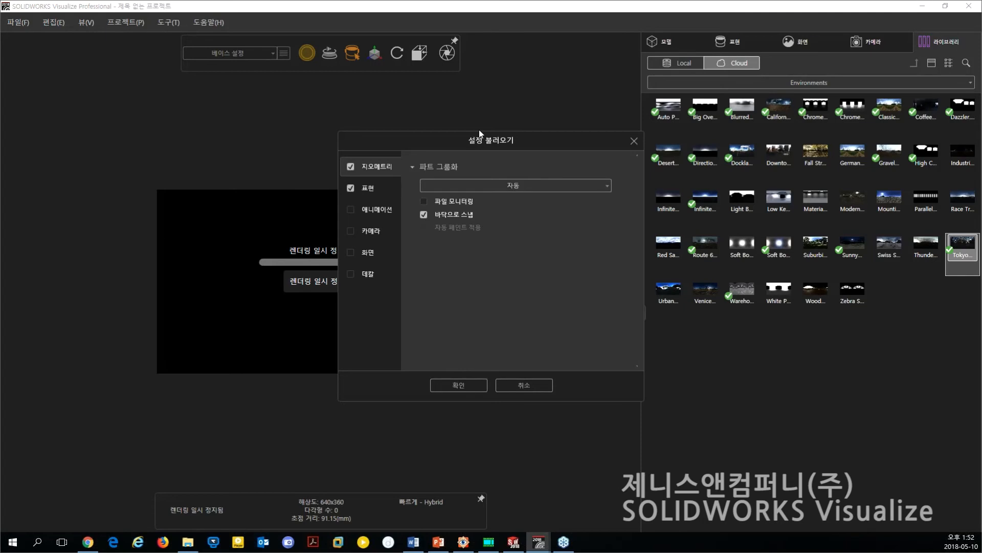
pyautogui.moveTo(498, 140); pyautogui.dragTo(482, 135)
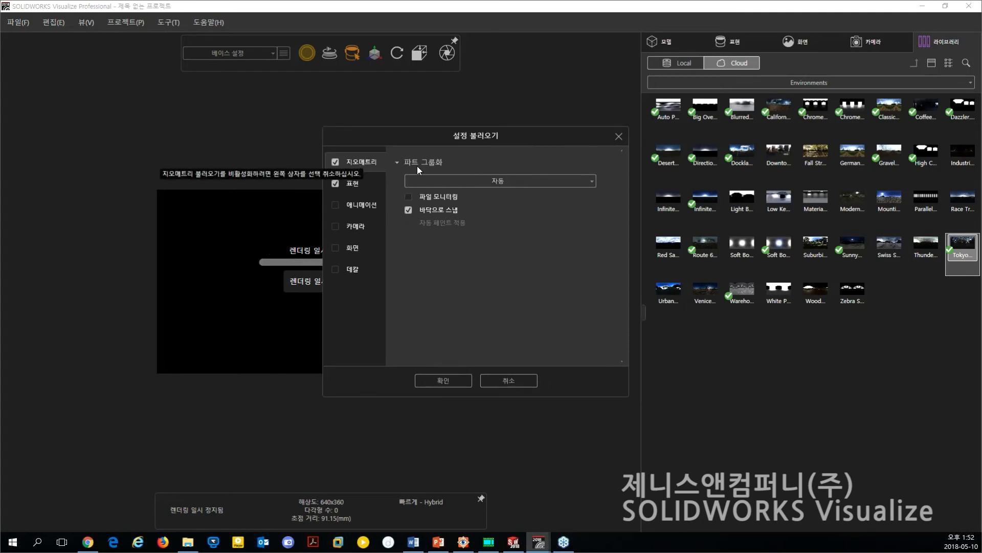
# Keep part grouping on automatic, enable file monitoring, and import the drone with its geometry and appearances.
pyautogui.click(468, 180)
pyautogui.click(468, 180)
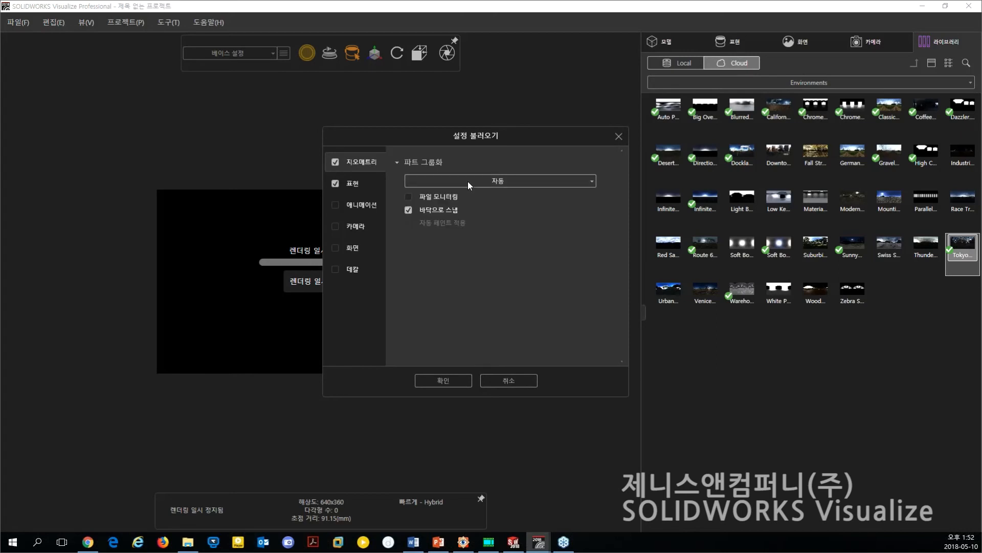
pyautogui.click(438, 196)
pyautogui.click(409, 197)
pyautogui.click(409, 196)
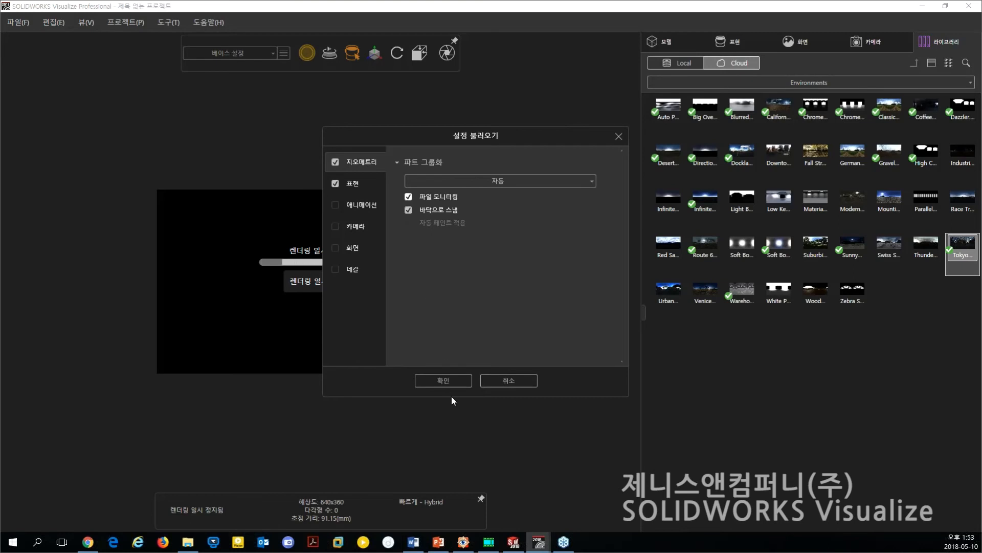
pyautogui.click(444, 380)
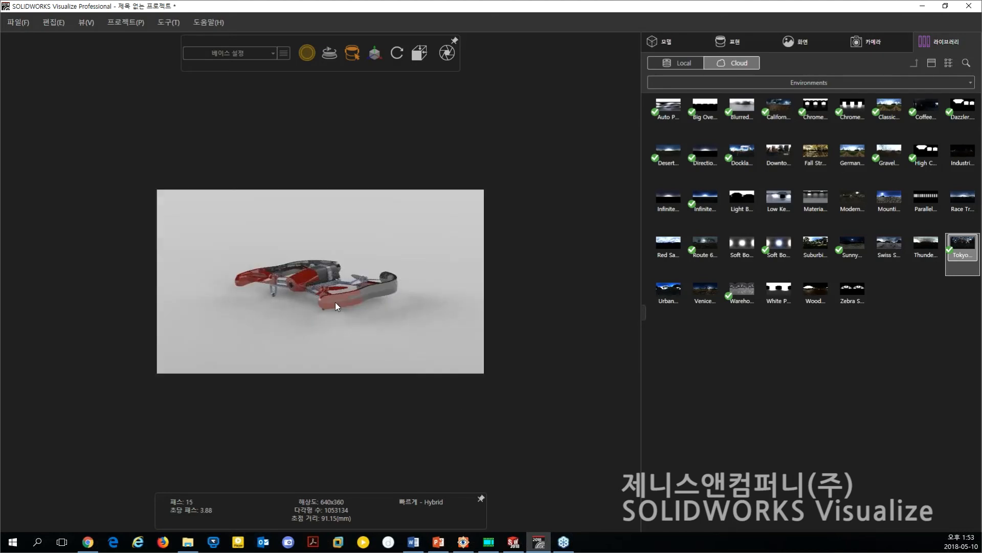
# Show the camera panel and brighten the rendering of the drone.
pyautogui.moveTo(336, 313); pyautogui.dragTo(405, 302)
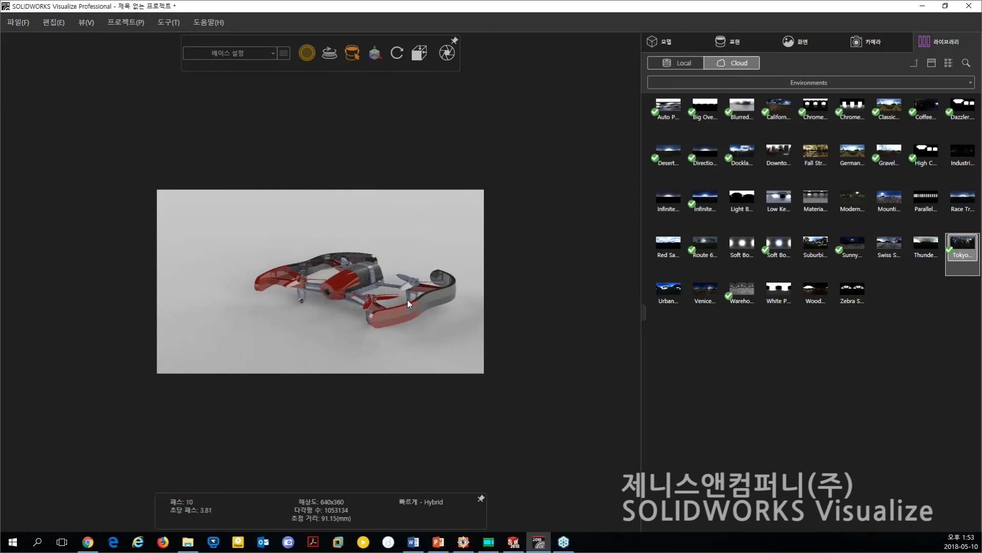
pyautogui.scroll(2, 407, 302)
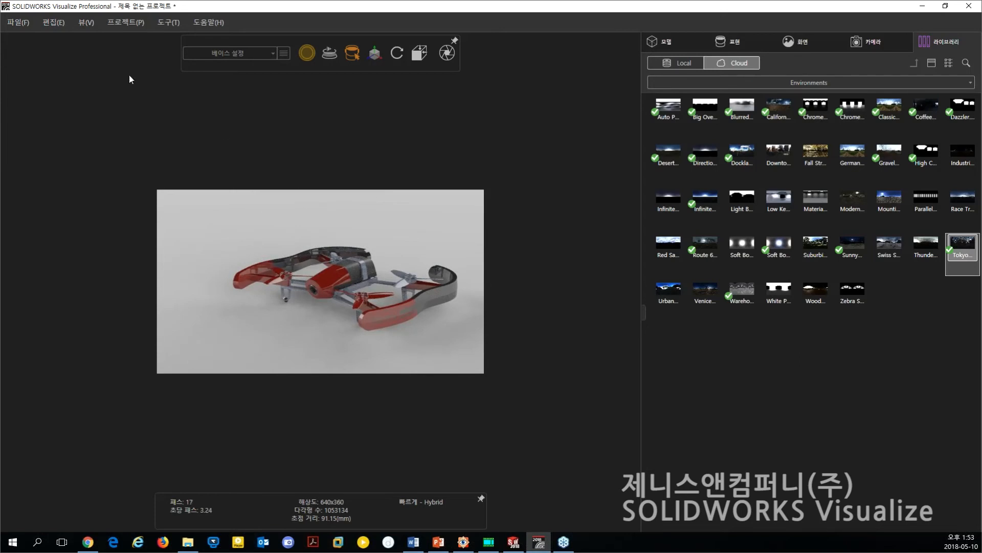
pyautogui.click(86, 22)
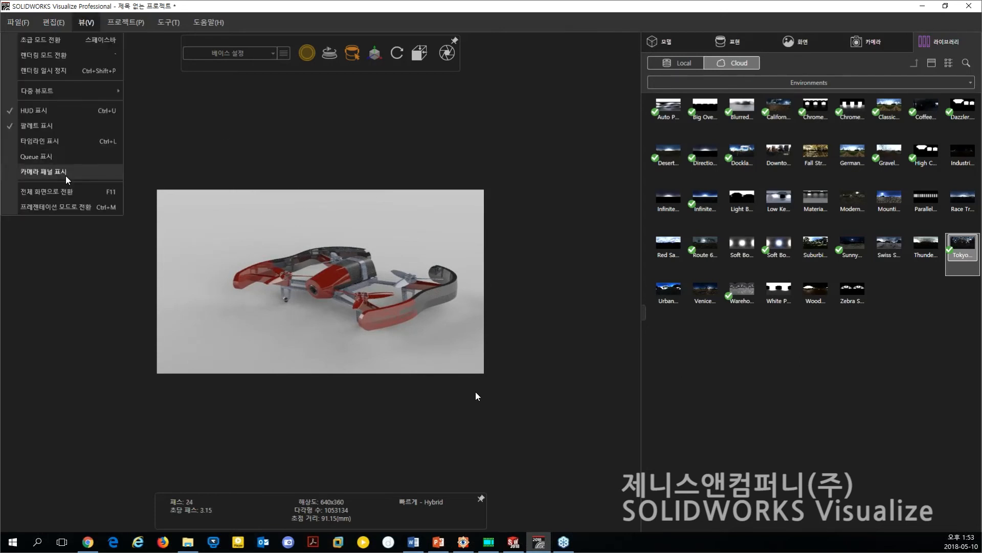
pyautogui.click(66, 174)
pyautogui.moveTo(390, 191); pyautogui.dragTo(141, 91)
pyautogui.click(132, 87)
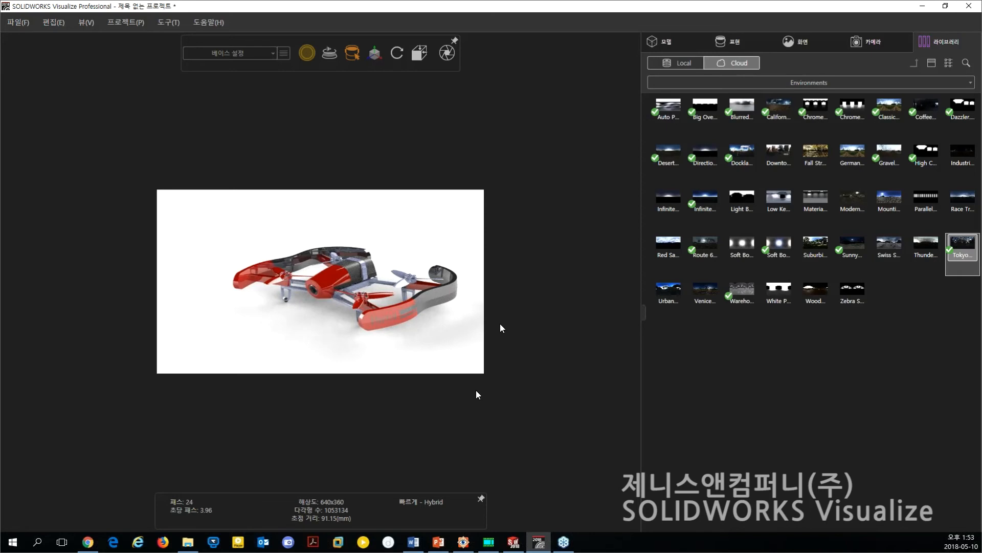
# Switch the library to Appearances and list the Metallic Paint appearances stored locally.
pyautogui.moveTo(338, 296); pyautogui.dragTo(405, 301)
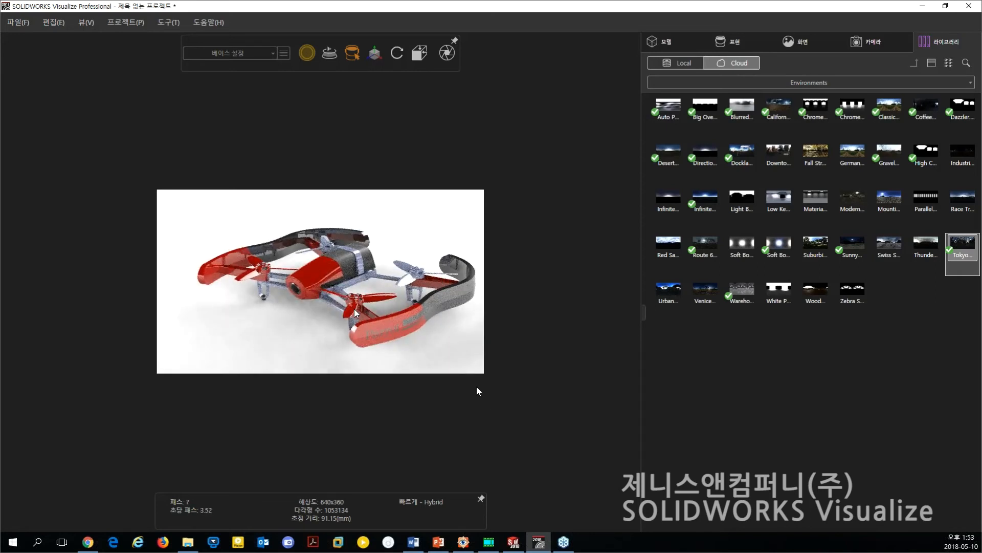
pyautogui.scroll(1, 365, 310)
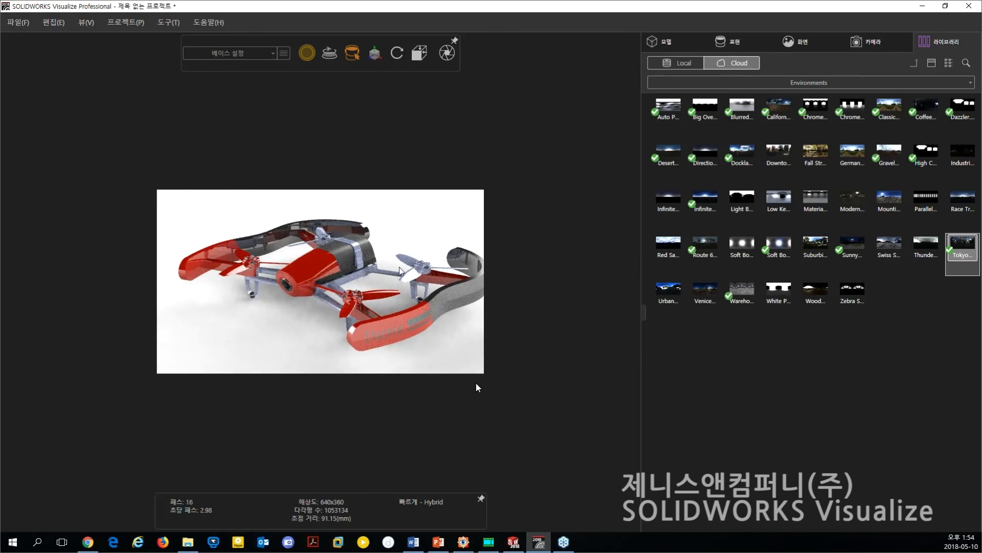
pyautogui.moveTo(376, 279); pyautogui.dragTo(378, 280, button='middle')
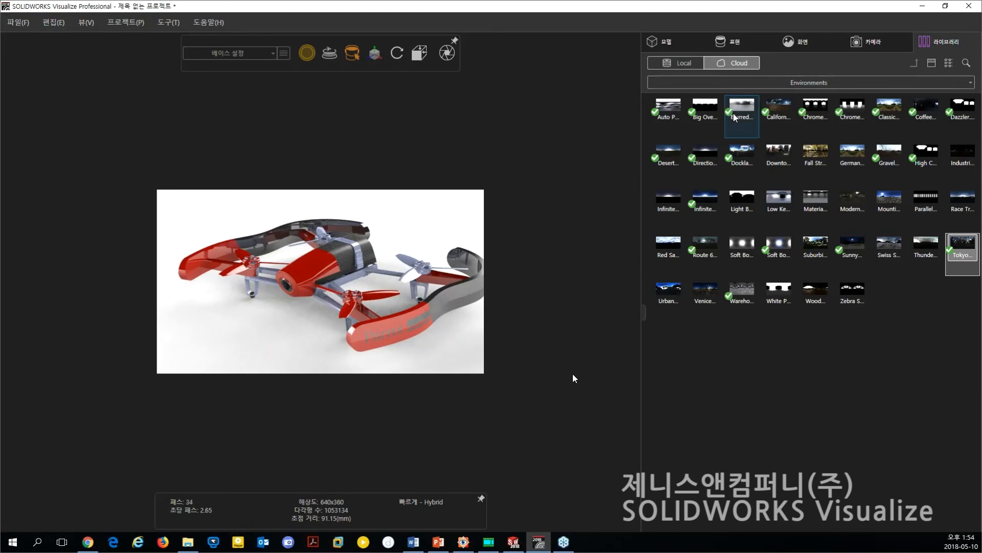
pyautogui.click(750, 86)
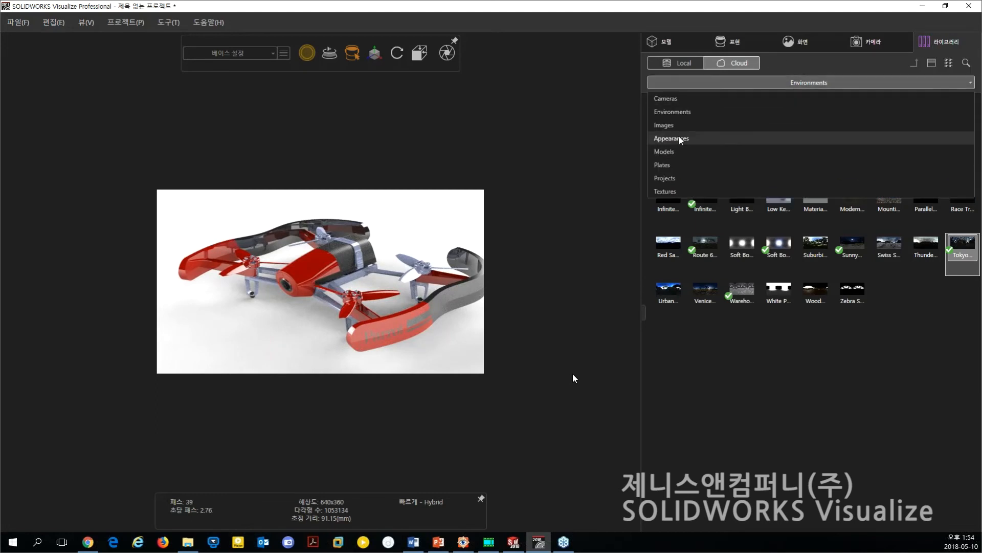
pyautogui.click(679, 137)
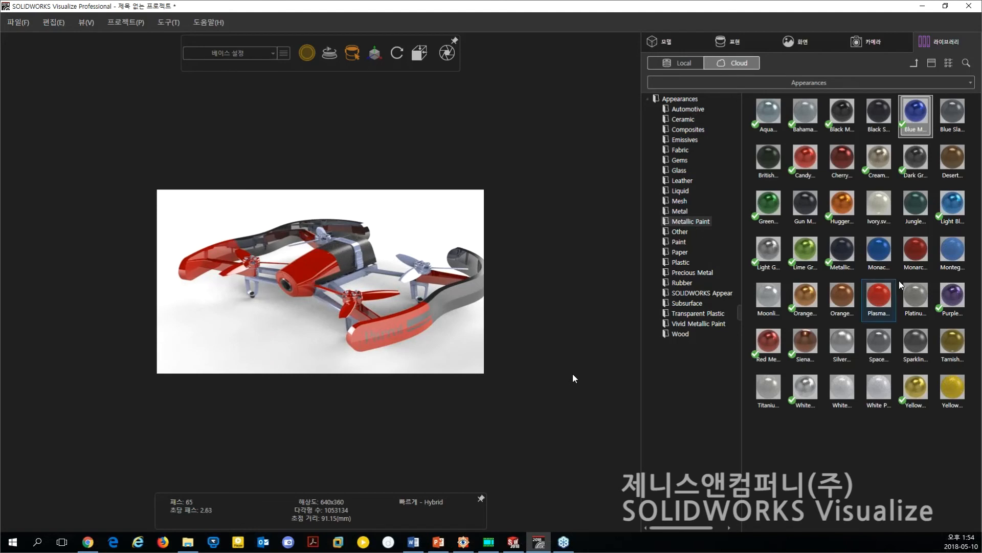
pyautogui.click(674, 64)
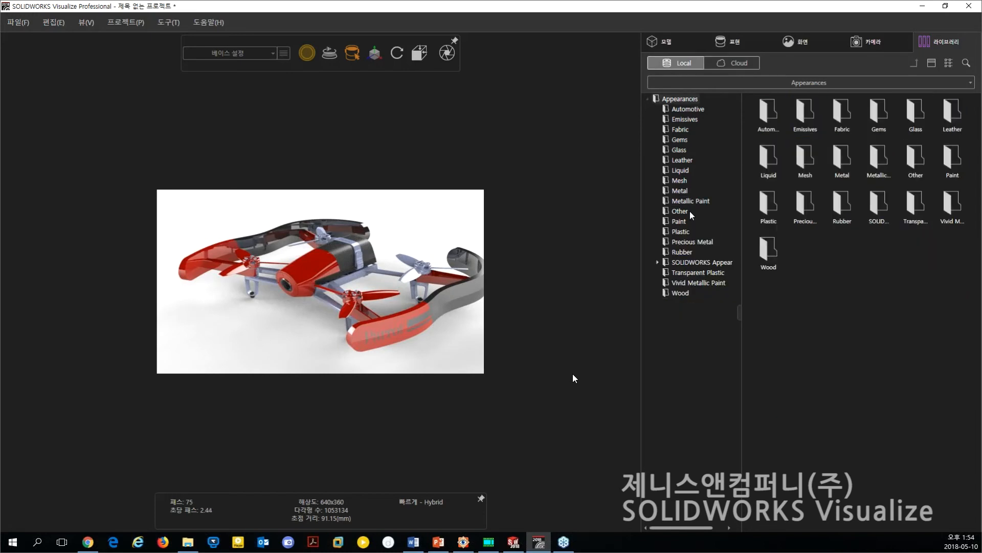
pyautogui.click(697, 201)
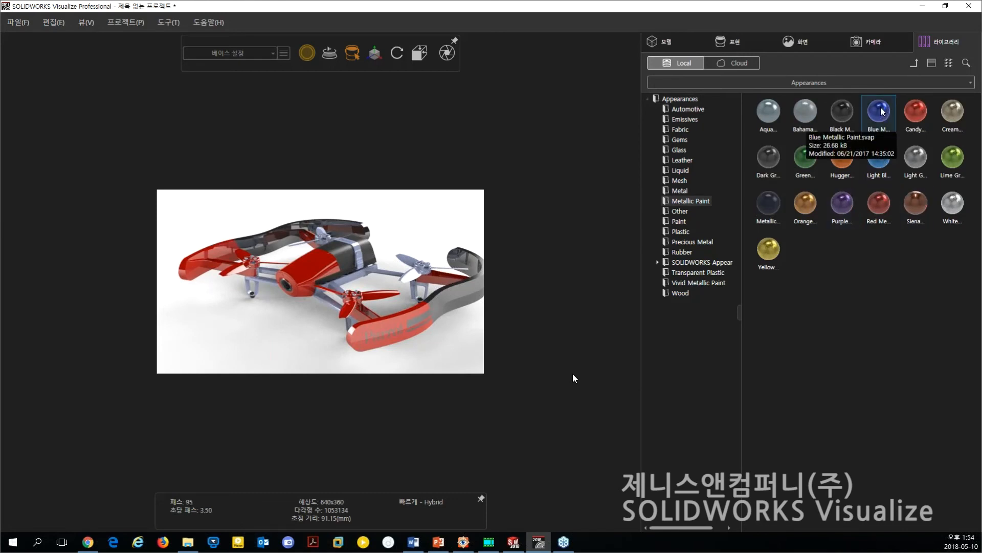
# Apply the Blue Metallic Paint appearance to the drone's two front propellers and its right rear propeller.
pyautogui.moveTo(882, 110); pyautogui.dragTo(374, 301)
pyautogui.moveTo(882, 111); pyautogui.dragTo(250, 316)
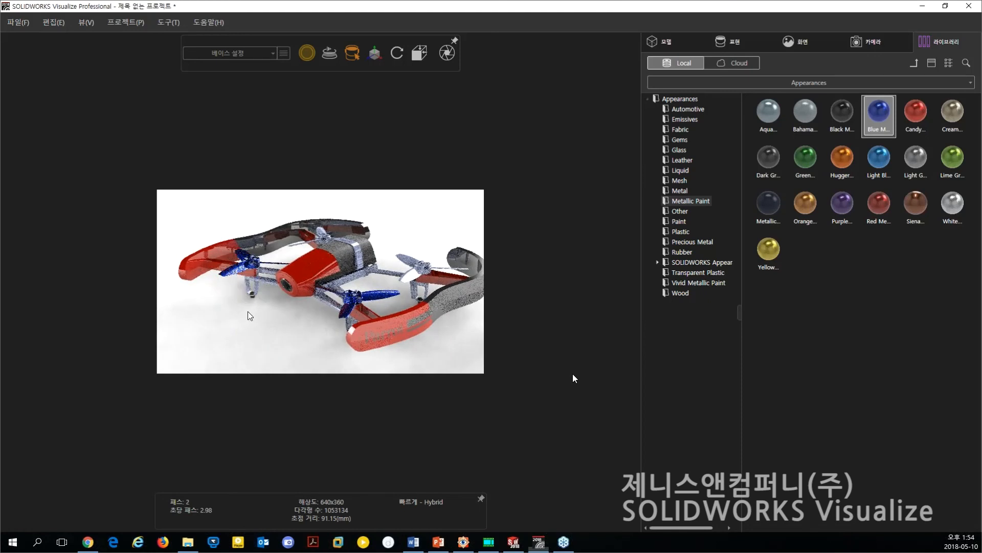
pyautogui.moveTo(882, 111); pyautogui.dragTo(417, 286)
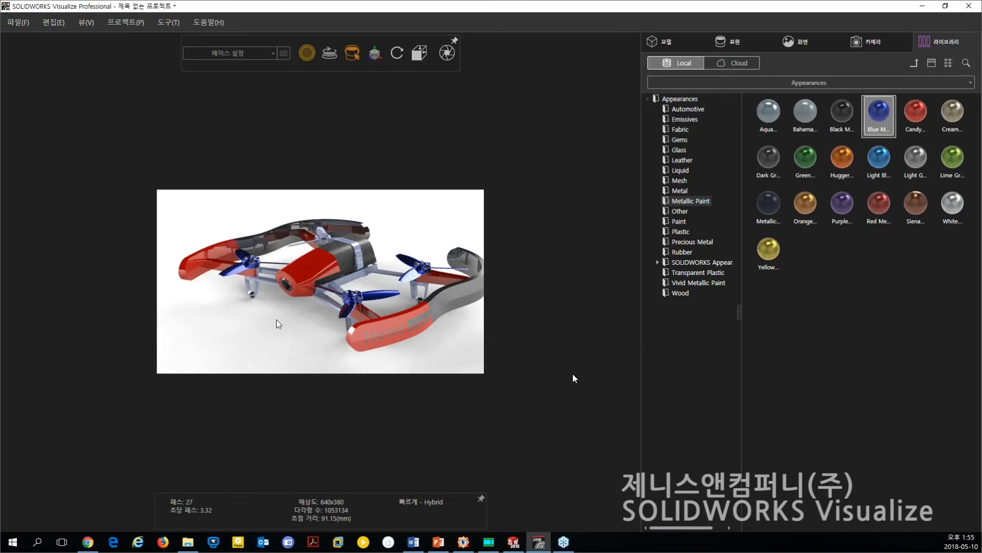
pyautogui.scroll(2, 278, 310)
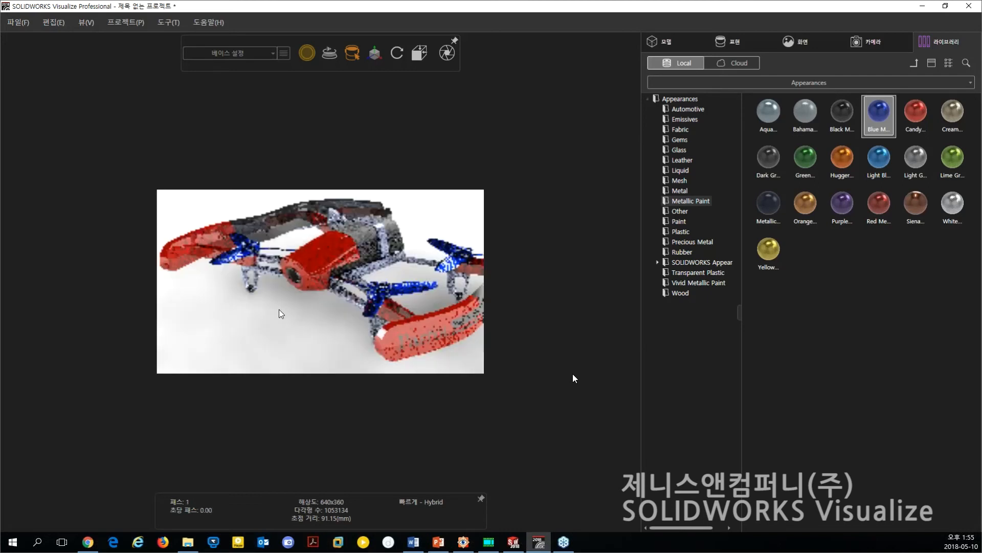
pyautogui.moveTo(277, 317); pyautogui.dragTo(240, 293)
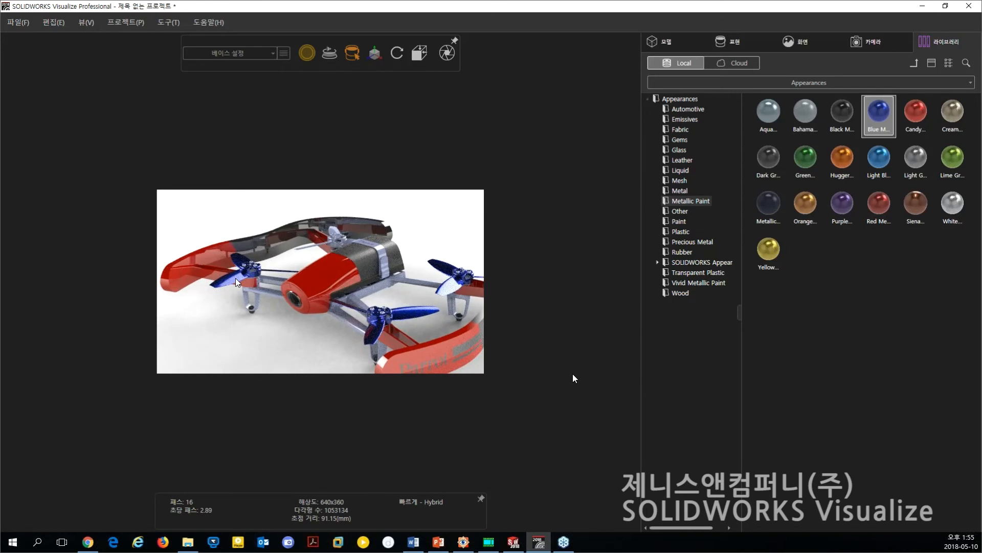
# Apply the Blue Metallic Paint appearance to the drone's left rear propeller and to the battery strap around the body.
pyautogui.moveTo(315, 258); pyautogui.dragTo(336, 225)
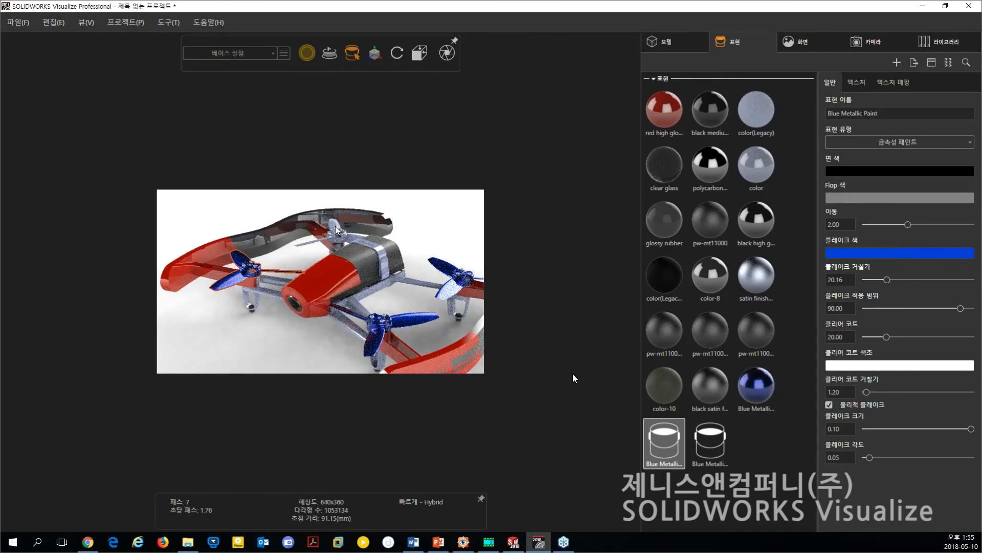
pyautogui.keyDown('shift'); pyautogui.rightClick(335, 225); pyautogui.keyUp('shift')
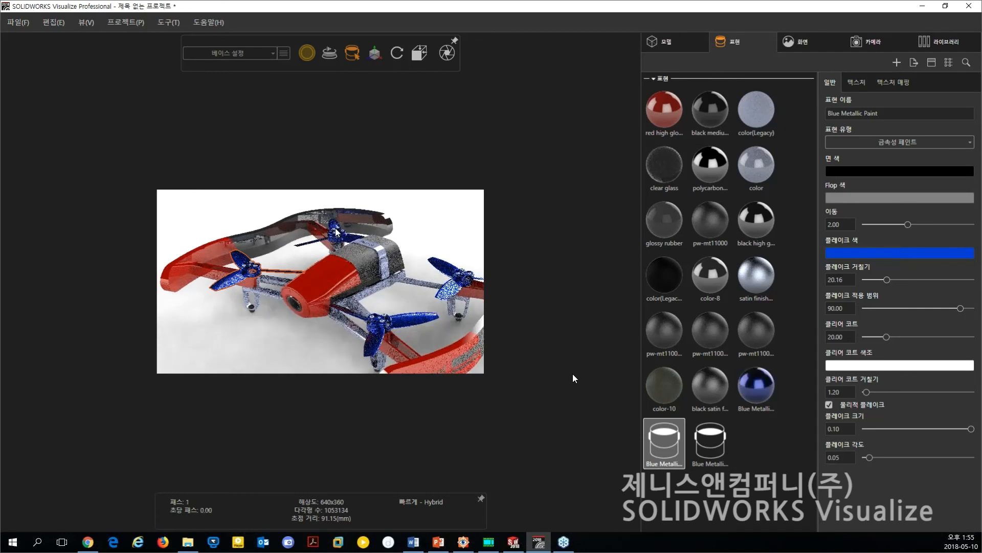
pyautogui.click(451, 223)
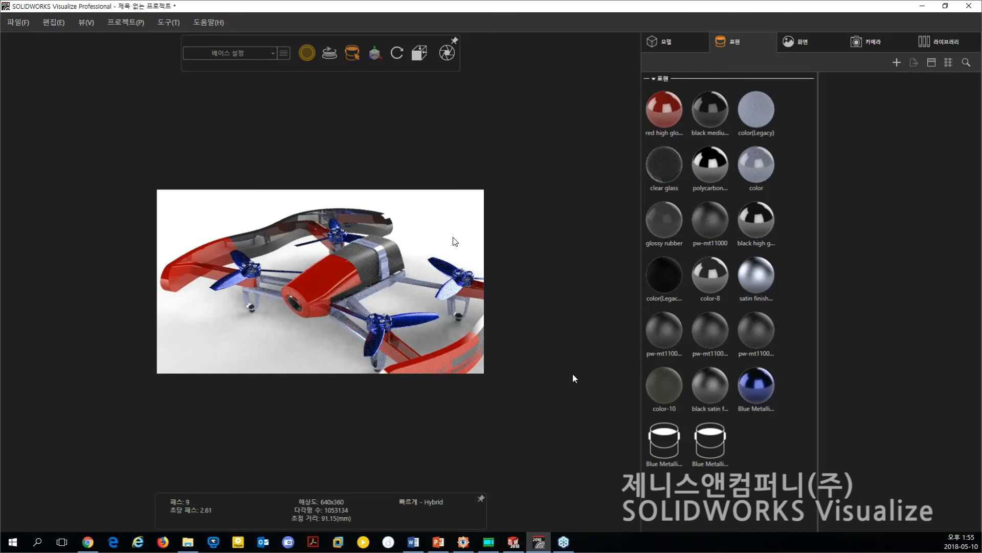
pyautogui.rightClick(382, 251)
pyautogui.click(429, 225)
pyautogui.click(337, 226)
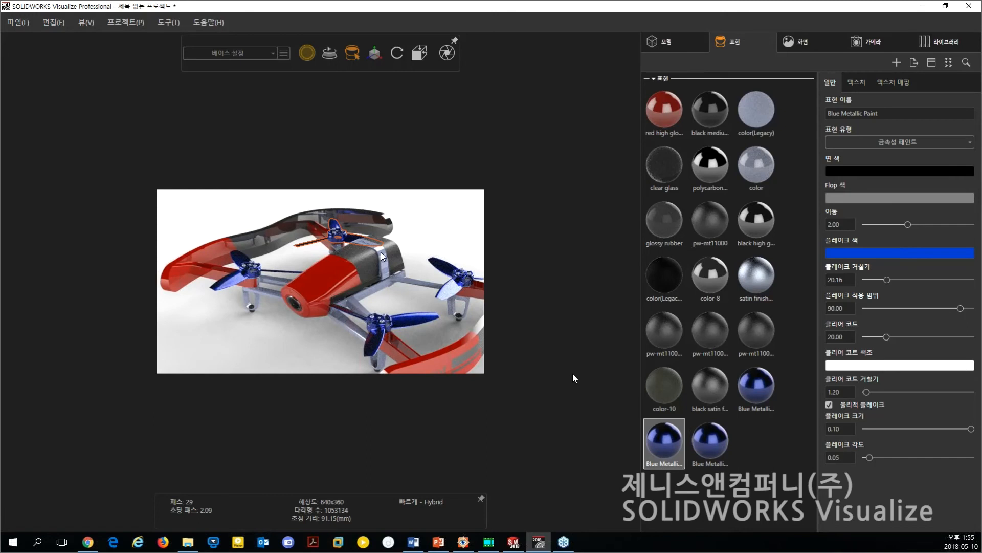
pyautogui.keyDown('shift'); pyautogui.rightClick(382, 253); pyautogui.keyUp('shift')
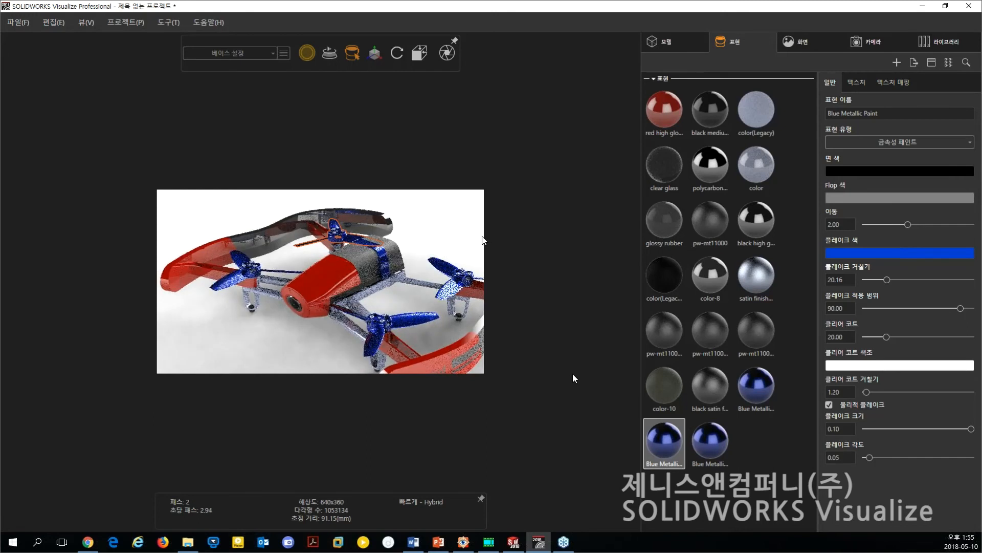
pyautogui.click(456, 236)
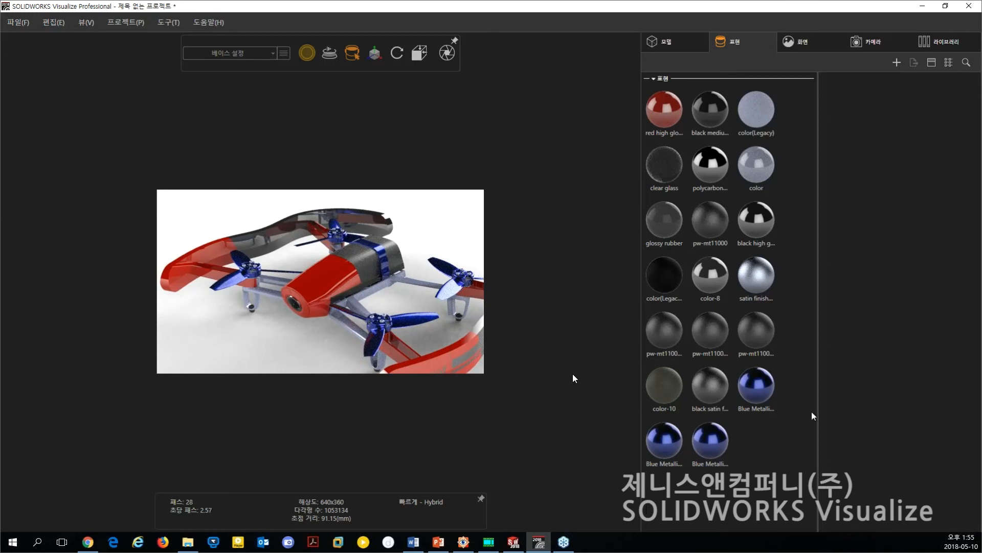
# Check which drone parts use each of the duplicate Blue Metallic Paint appearances in the project.
pyautogui.click(757, 388)
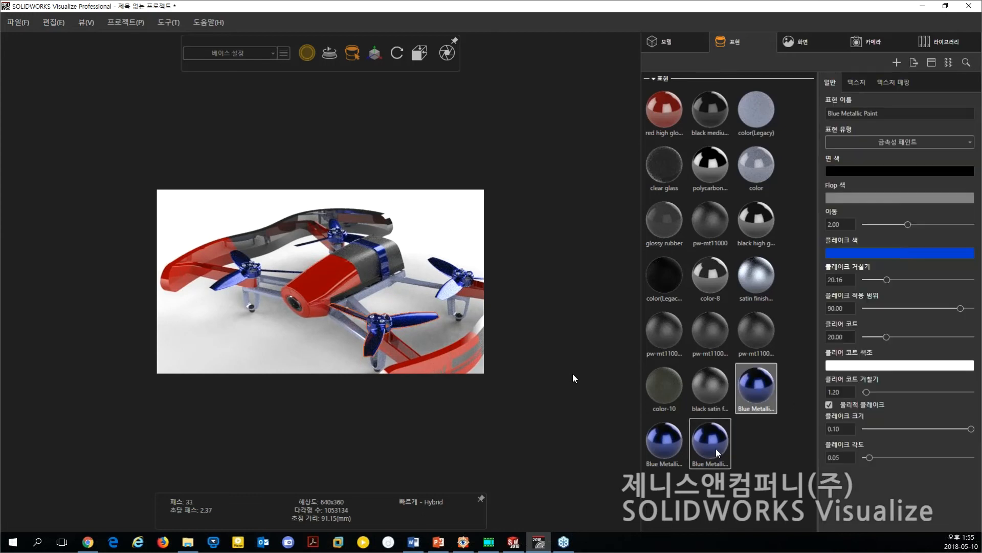
pyautogui.click(716, 448)
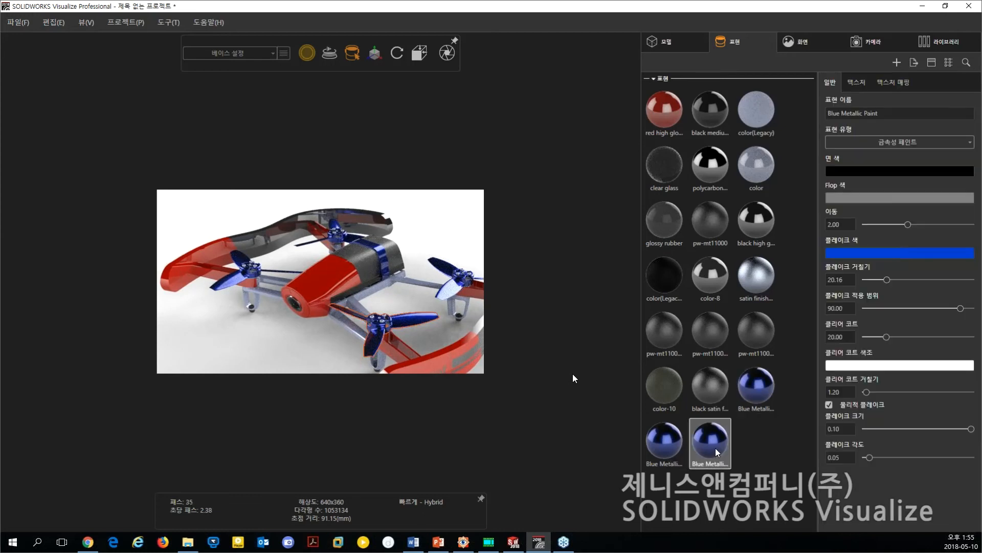
pyautogui.click(664, 445)
pyautogui.click(765, 398)
pyautogui.click(764, 391)
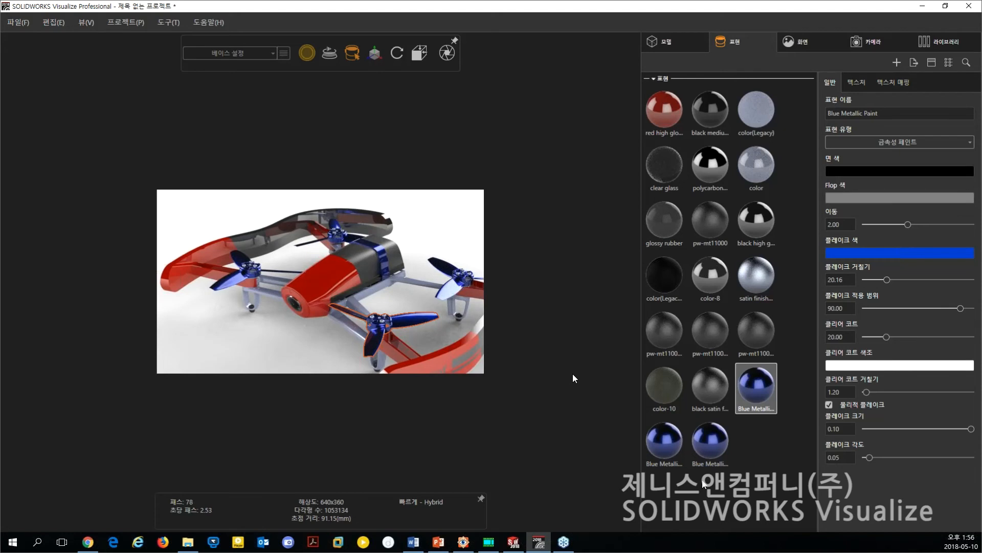
pyautogui.click(664, 453)
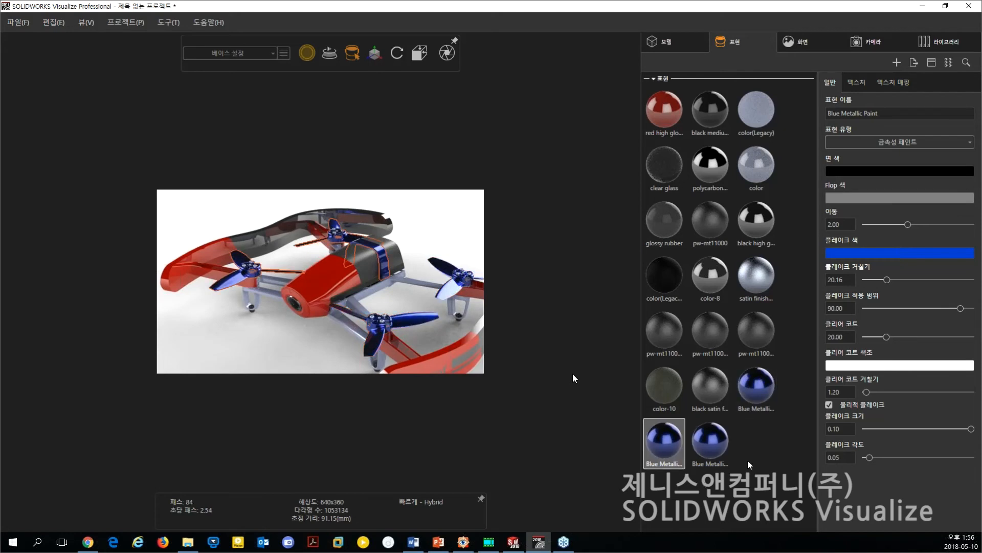
pyautogui.click(747, 492)
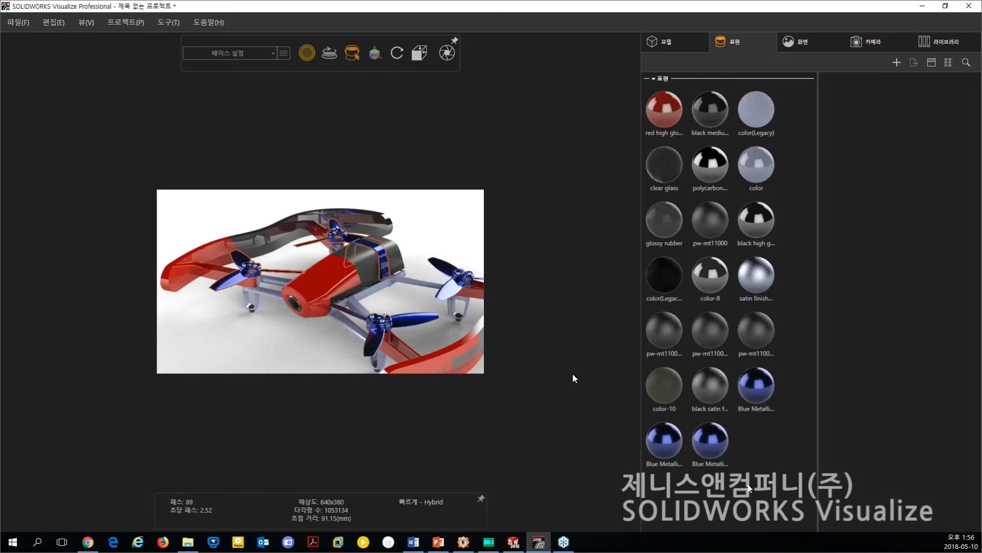
# Merge identical appearances in the project and check the parts assigned to the combined Blue Metallic Paint.
pyautogui.rightClick(756, 443)
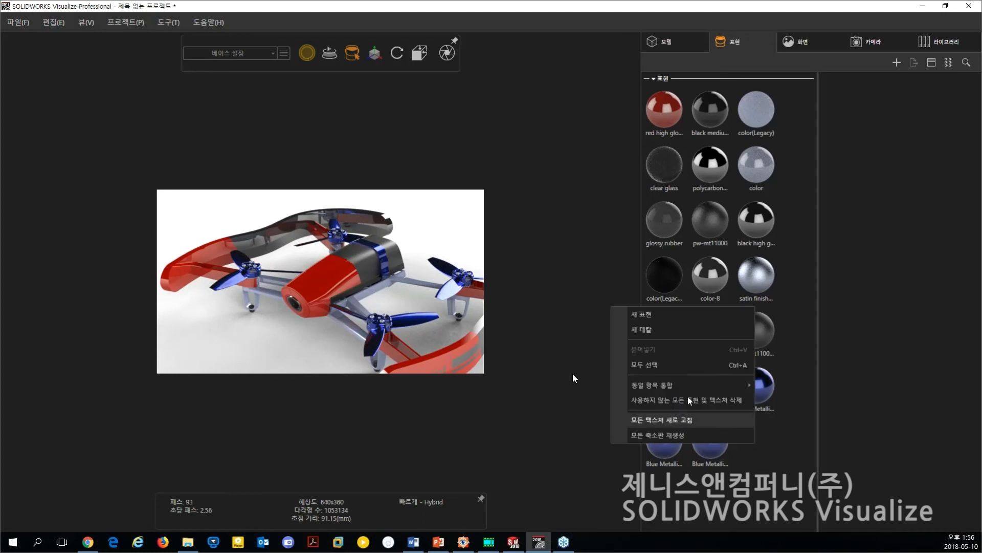
pyautogui.moveTo(682, 385)
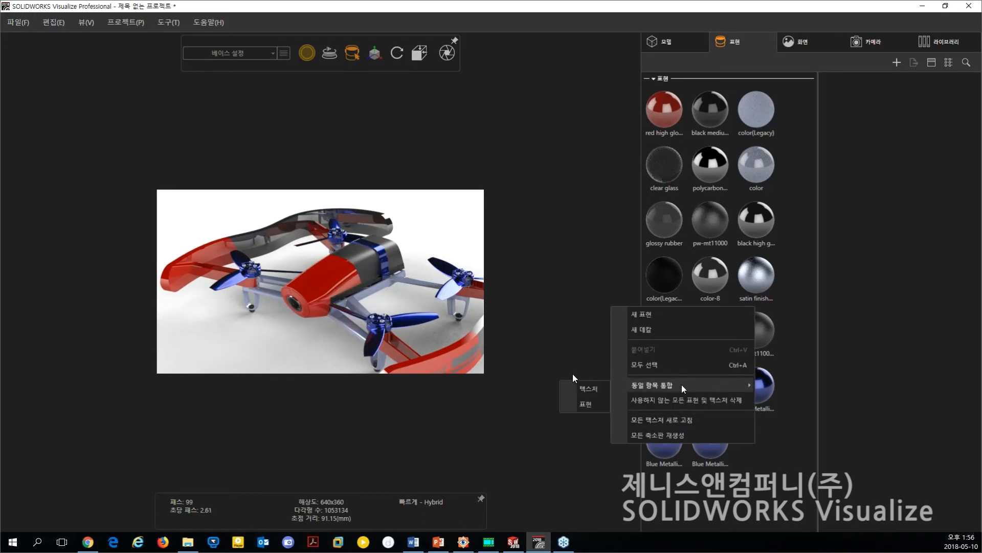
pyautogui.click(588, 404)
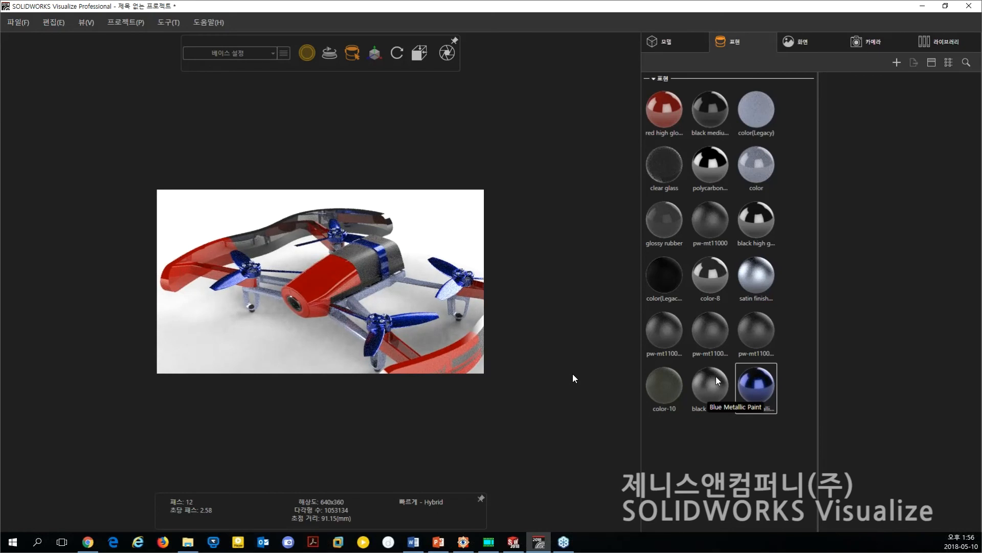
pyautogui.click(752, 385)
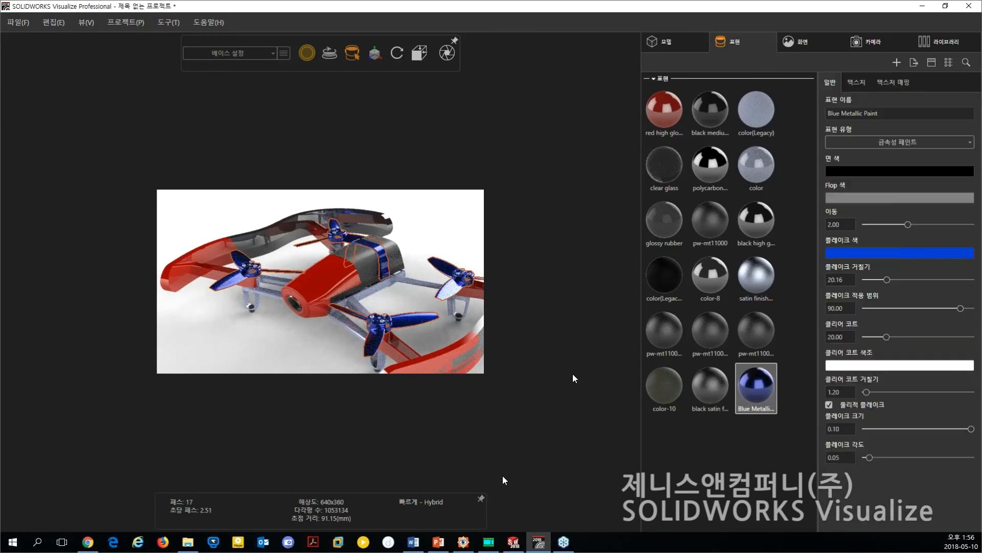
pyautogui.click(706, 479)
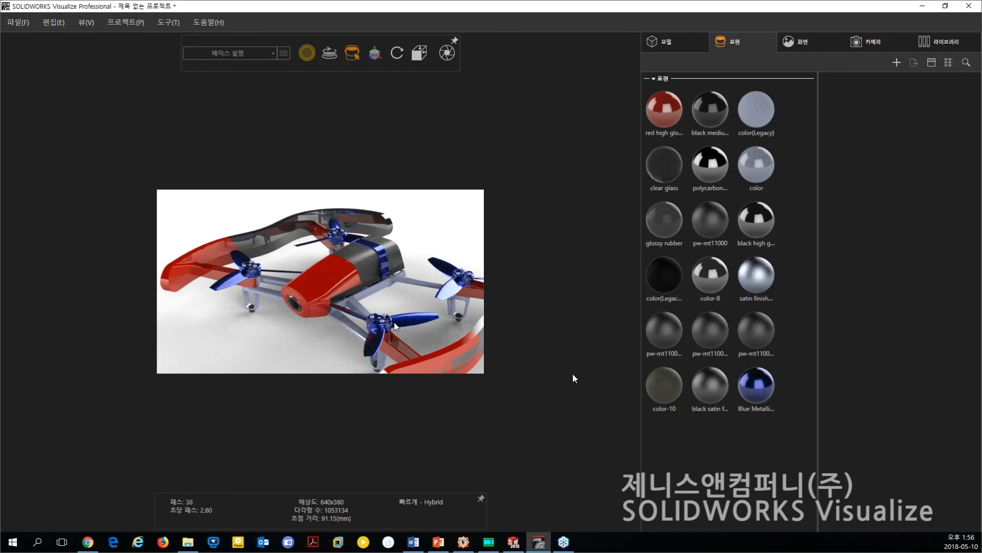
# Examine the drone's blue front propeller and the struts joining it to the Parrot hull up close.
pyautogui.scroll(3, 394, 324)
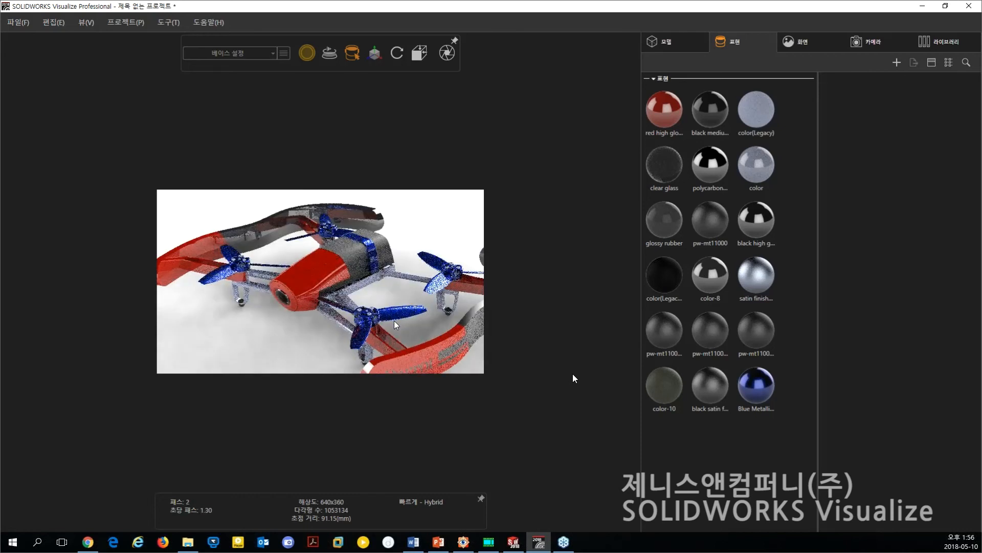
pyautogui.scroll(-3, 342, 292)
pyautogui.moveTo(340, 291); pyautogui.dragTo(362, 293, button='middle')
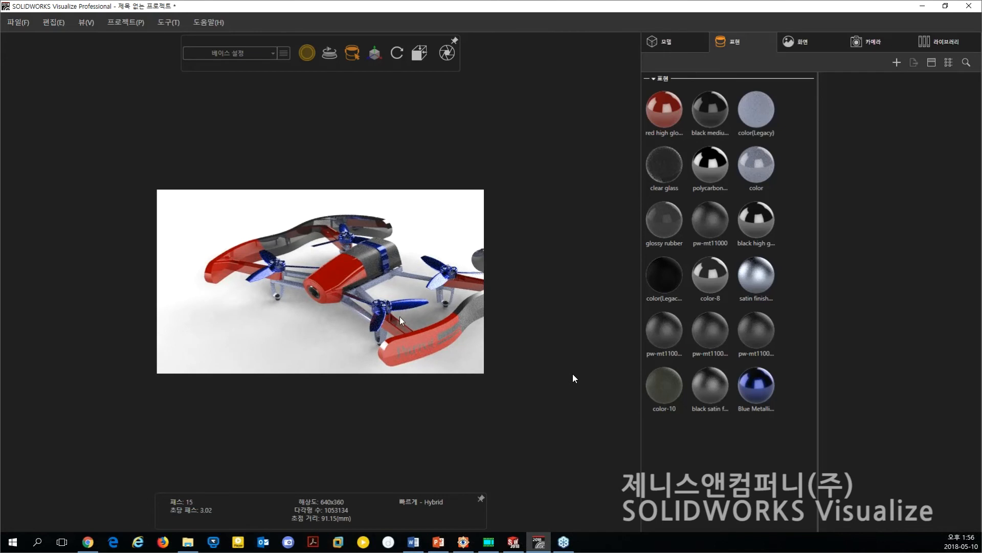
pyautogui.moveTo(398, 324); pyautogui.dragTo(388, 337)
pyautogui.moveTo(386, 331); pyautogui.dragTo(456, 472, button='right')
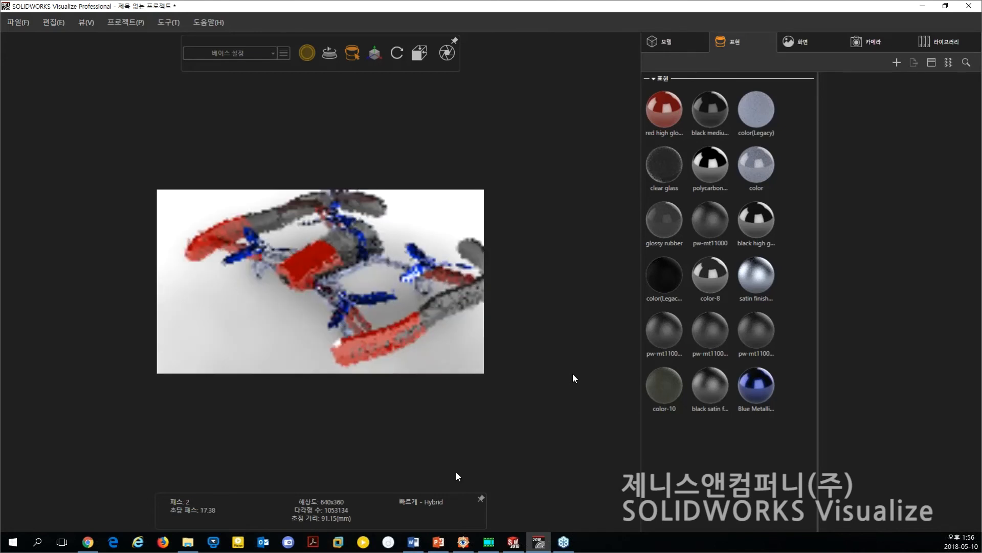
pyautogui.moveTo(370, 274); pyautogui.dragTo(348, 346)
pyautogui.moveTo(348, 347); pyautogui.dragTo(345, 363, button='right')
pyautogui.moveTo(345, 364); pyautogui.dragTo(334, 310)
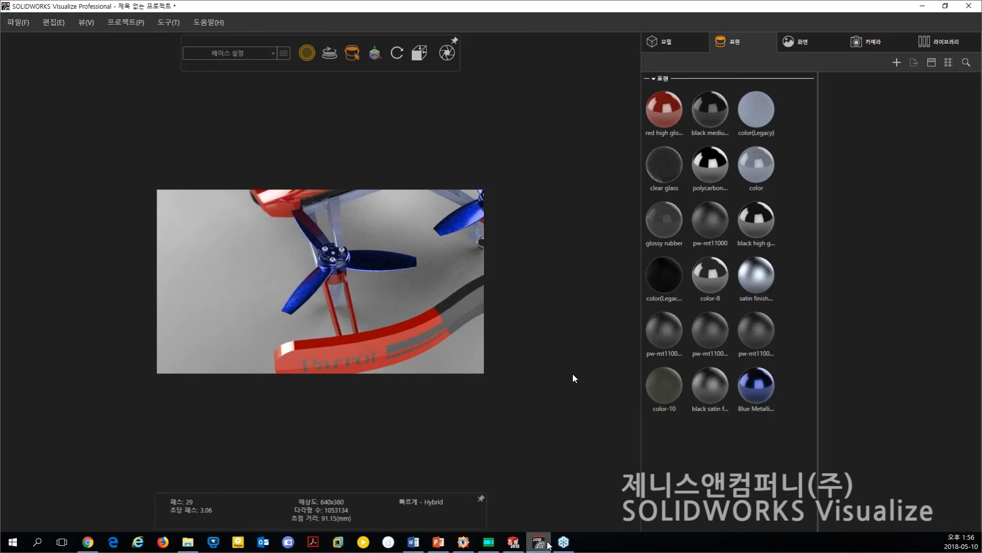
# Switch to SOLIDWORKS and start editing the MK3_HULL_R<1> part within the BEBOP assembly.
pyautogui.click(515, 543)
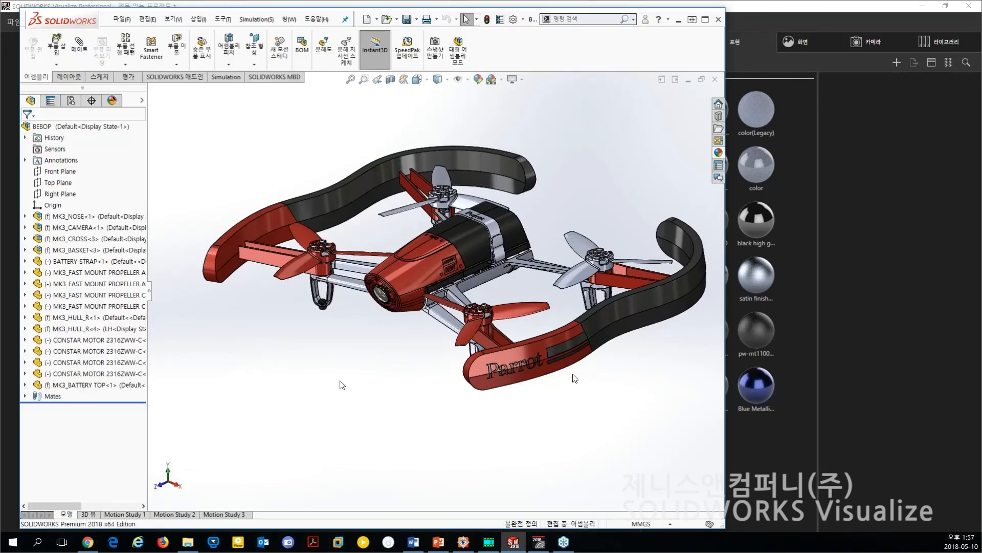
pyautogui.moveTo(342, 385); pyautogui.dragTo(442, 378, button='middle')
pyautogui.scroll(-3, 441, 375)
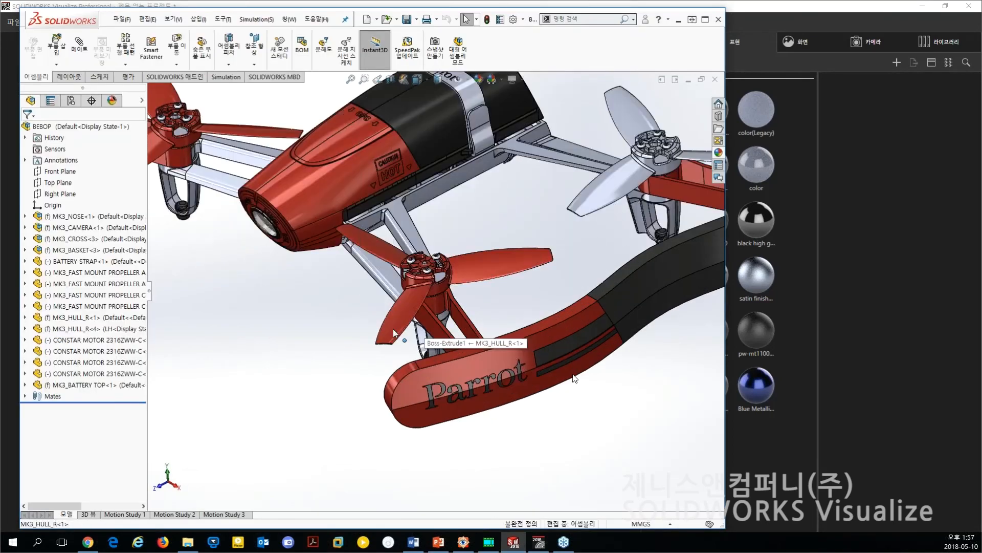
pyautogui.click(58, 318)
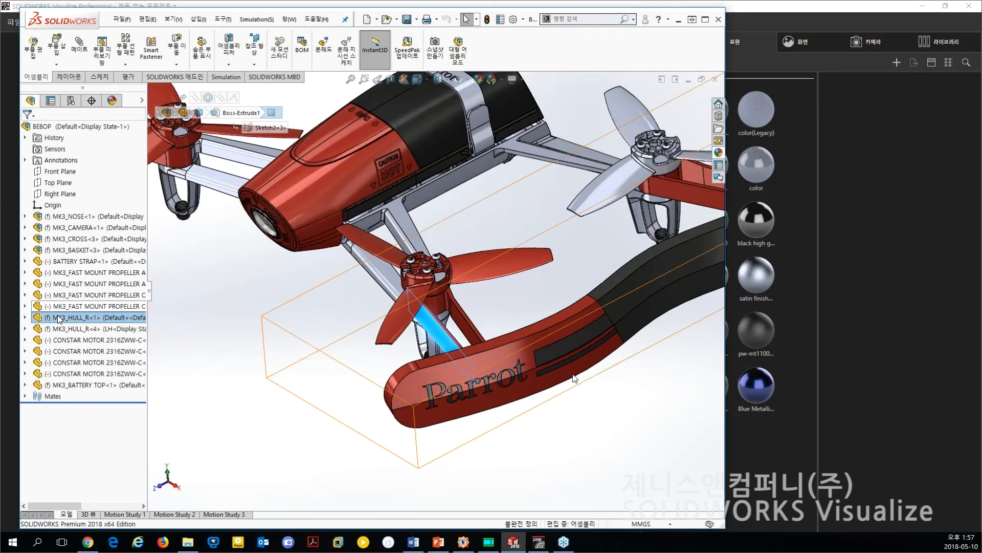
pyautogui.rightClick(58, 316)
pyautogui.click(317, 389)
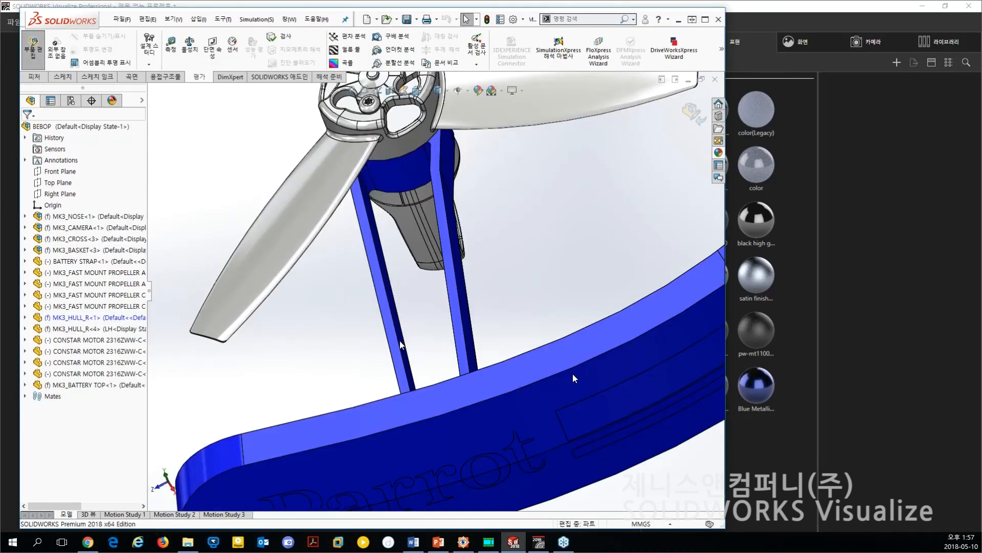
# Set the width of the outer hull strut below the front propeller to 4 mm and finish editing the part.
pyautogui.doubleClick(397, 342)
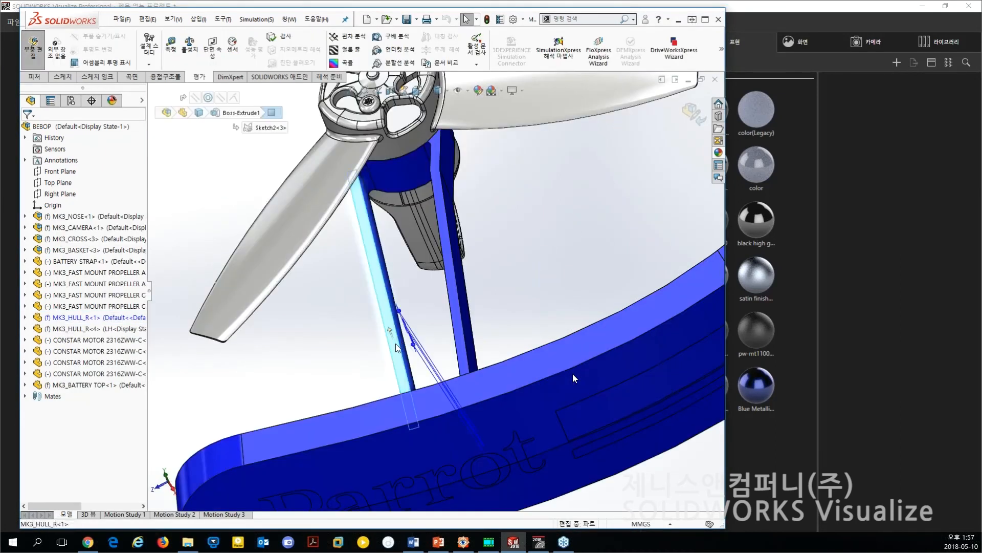
pyautogui.click(348, 239)
pyautogui.write('4')
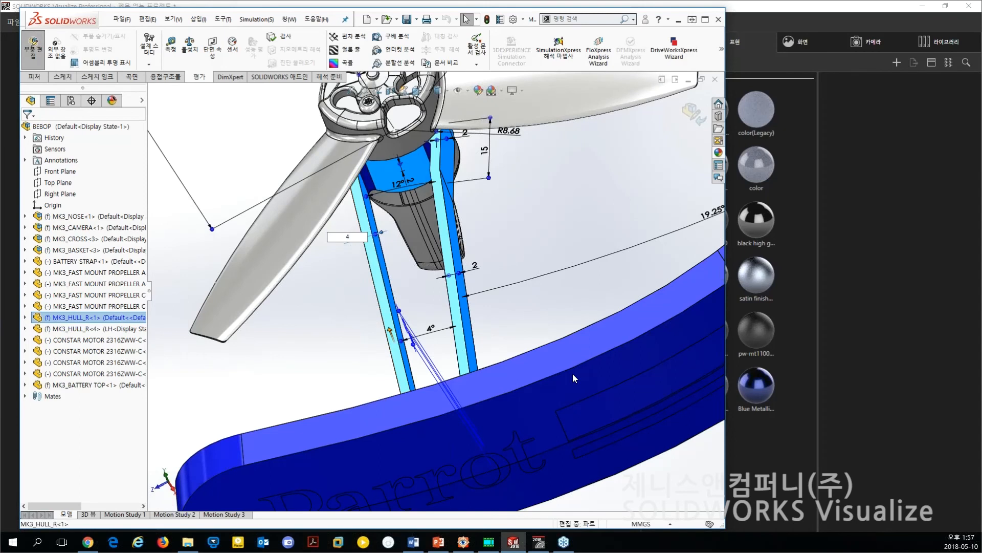
pyautogui.click(538, 210)
pyautogui.moveTo(460, 248); pyautogui.dragTo(506, 239, button='middle')
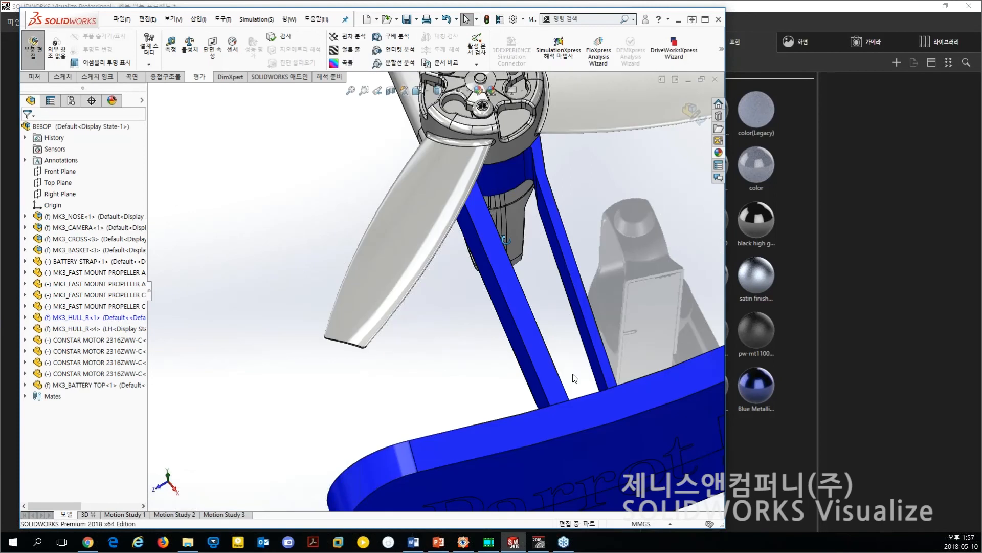
pyautogui.scroll(3, 506, 239)
pyautogui.moveTo(299, 340); pyautogui.dragTo(243, 333, button='right')
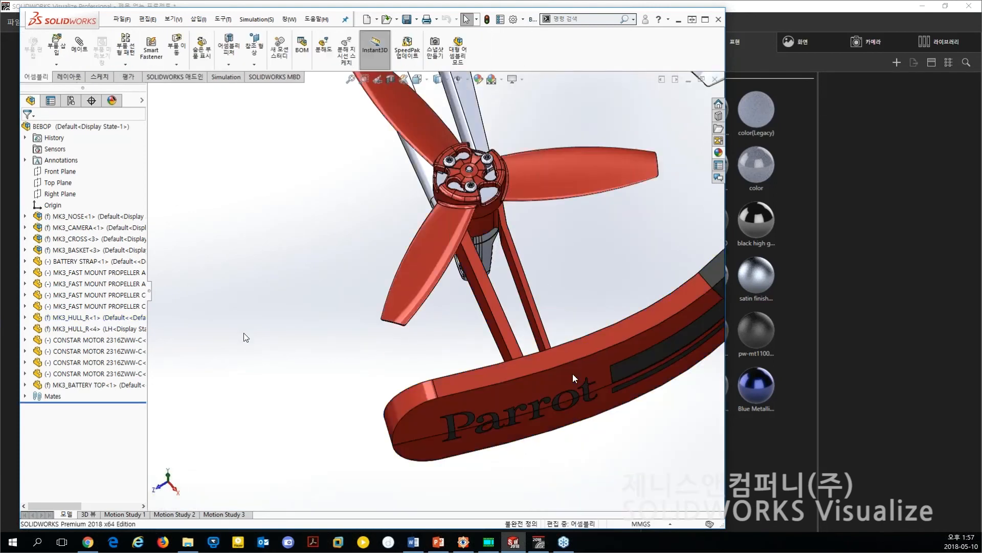
# Explode the BEBOP assembly with the Default configuration's exploded view, show it isometrically, and save it with a rebuild.
pyautogui.click(70, 101)
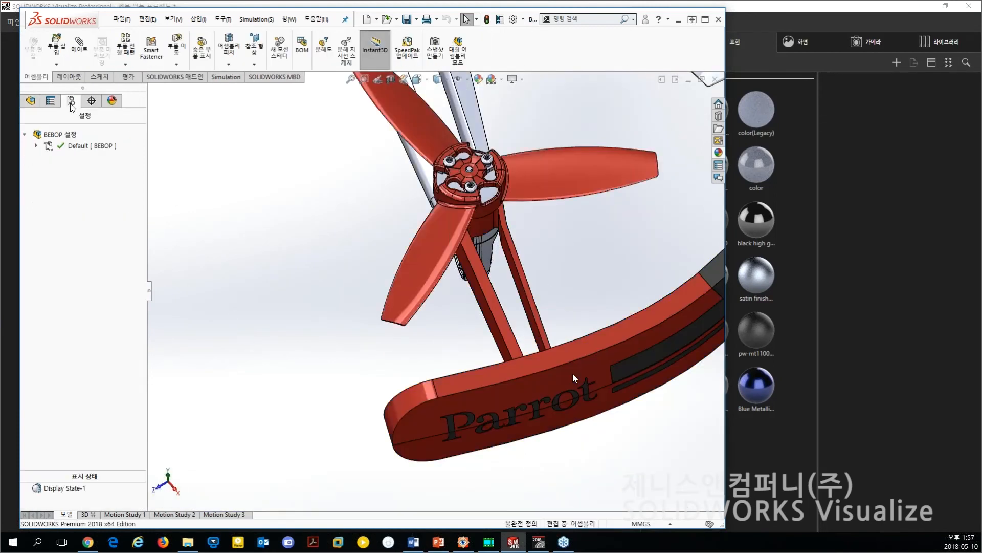
pyautogui.click(36, 145)
pyautogui.doubleClick(81, 159)
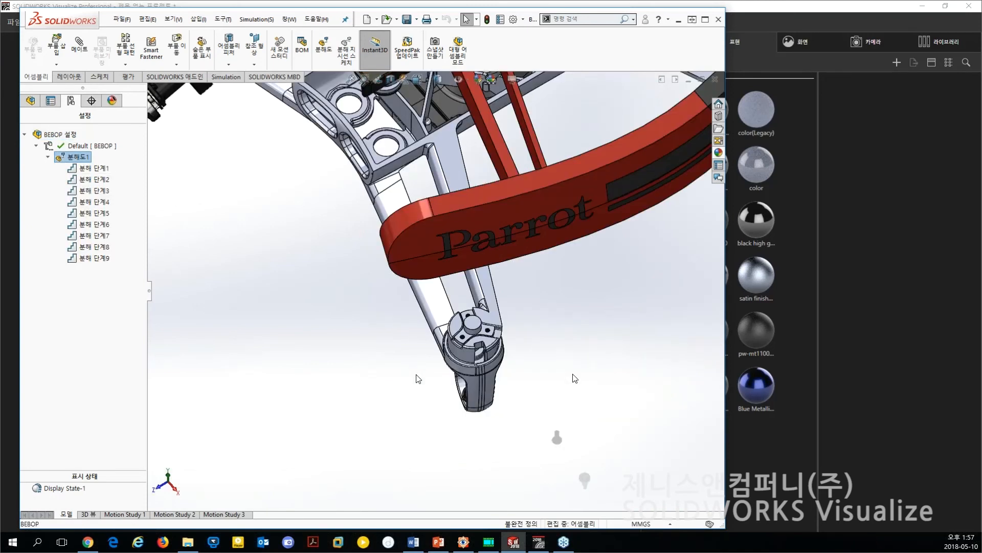
pyautogui.hotkey('ctrl', '7')
pyautogui.hotkey('ctrl', 's')
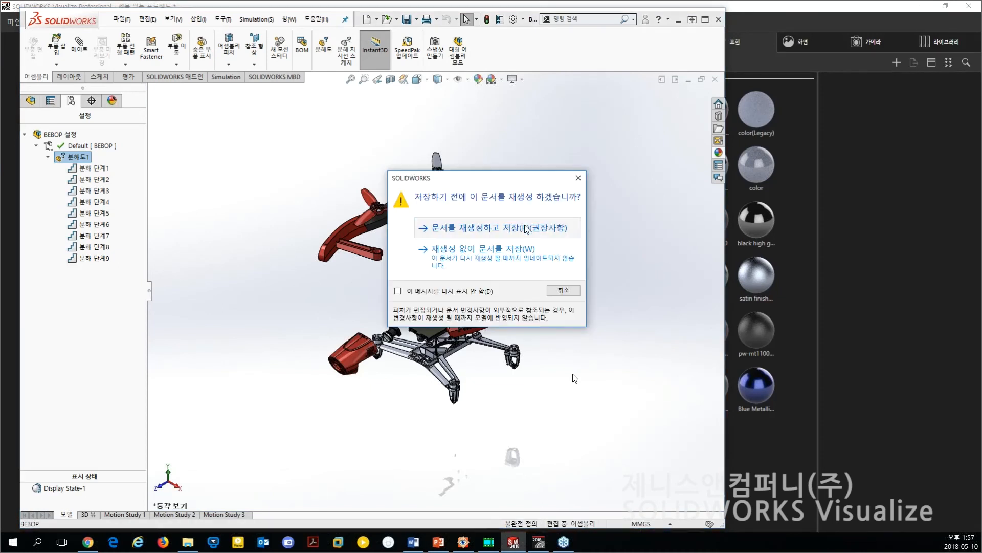
pyautogui.click(525, 229)
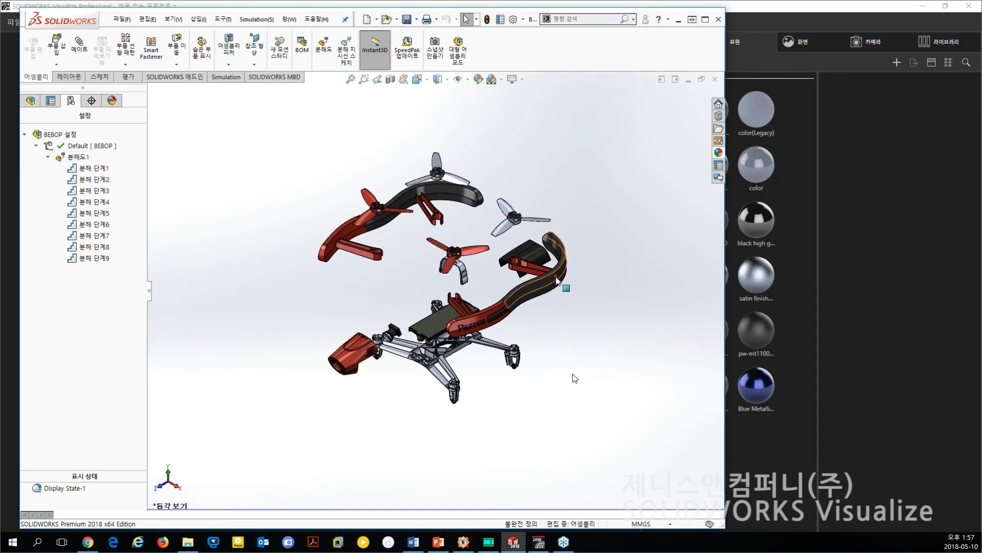
# Return to SOLIDWORKS Visualize, reload the modified BEBOP.SLDASM data, and inspect the exploded drone's hull struts up close.
pyautogui.click(679, 21)
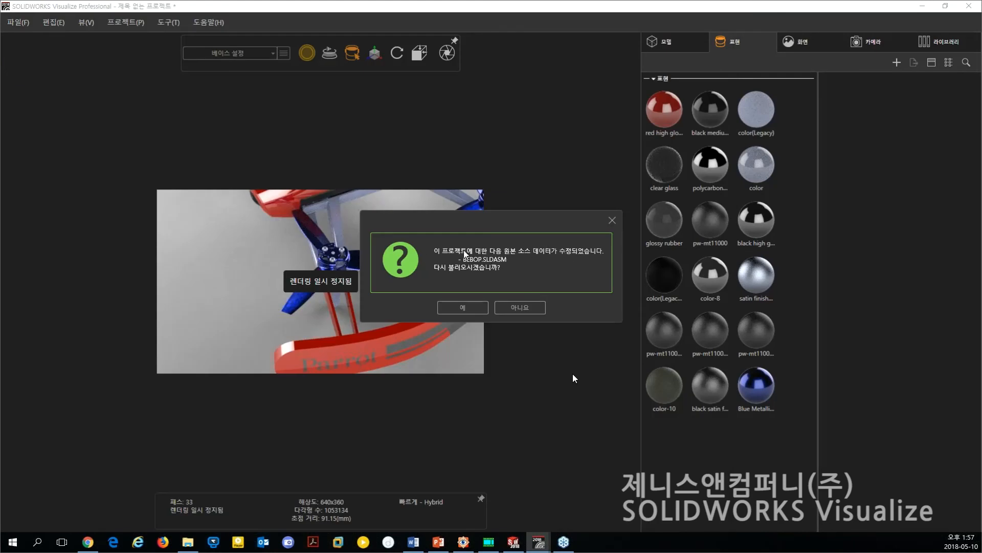
pyautogui.click(475, 309)
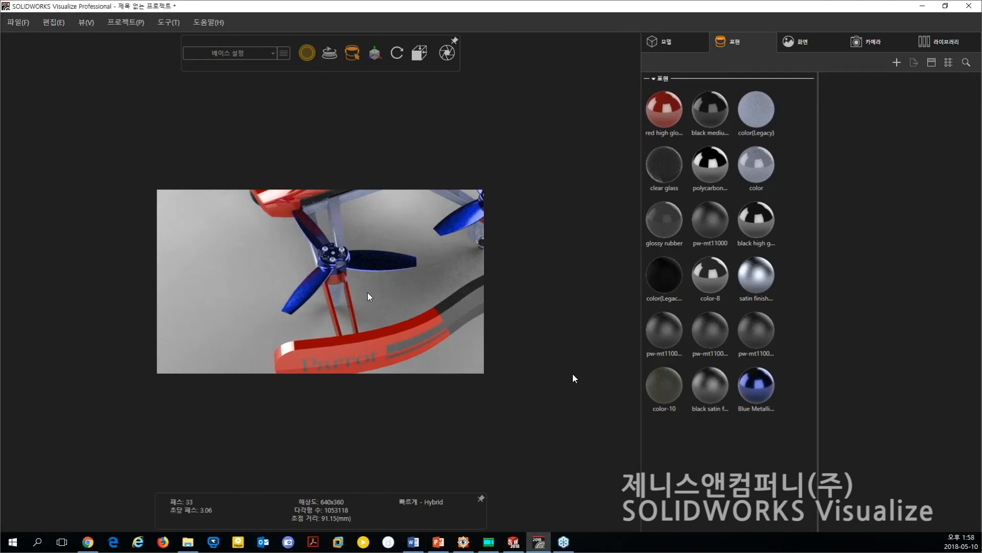
pyautogui.moveTo(394, 274); pyautogui.dragTo(391, 280, button='middle')
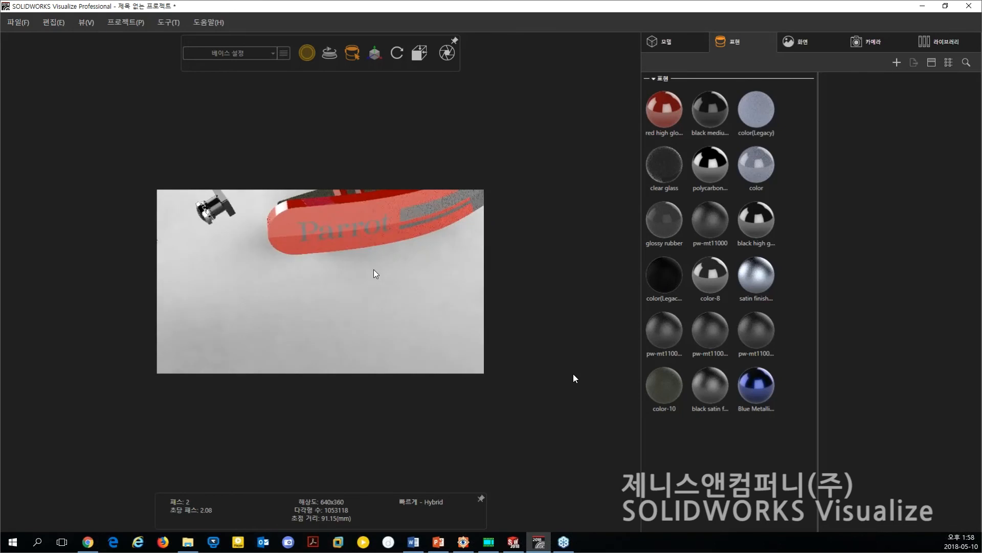
pyautogui.scroll(-2, 372, 271)
pyautogui.scroll(-3, 361, 253)
pyautogui.moveTo(360, 254); pyautogui.dragTo(361, 280, button='middle')
pyautogui.moveTo(297, 331); pyautogui.dragTo(310, 317, button='middle')
pyautogui.scroll(5, 321, 305)
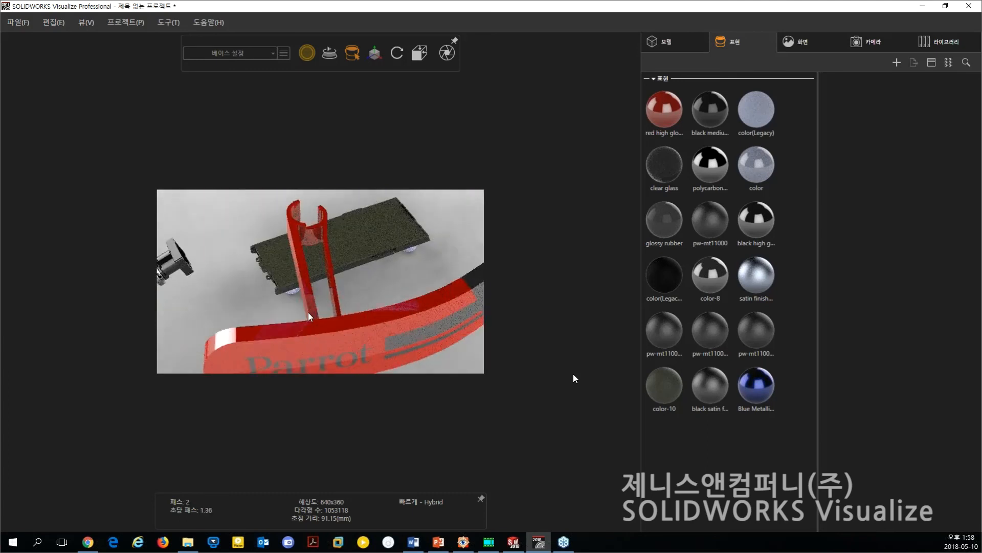
# Snap the whole BEBOP model to the floor, deselect it, and view the complete exploded drone.
pyautogui.scroll(-2, 370, 306)
pyautogui.scroll(-4, 371, 303)
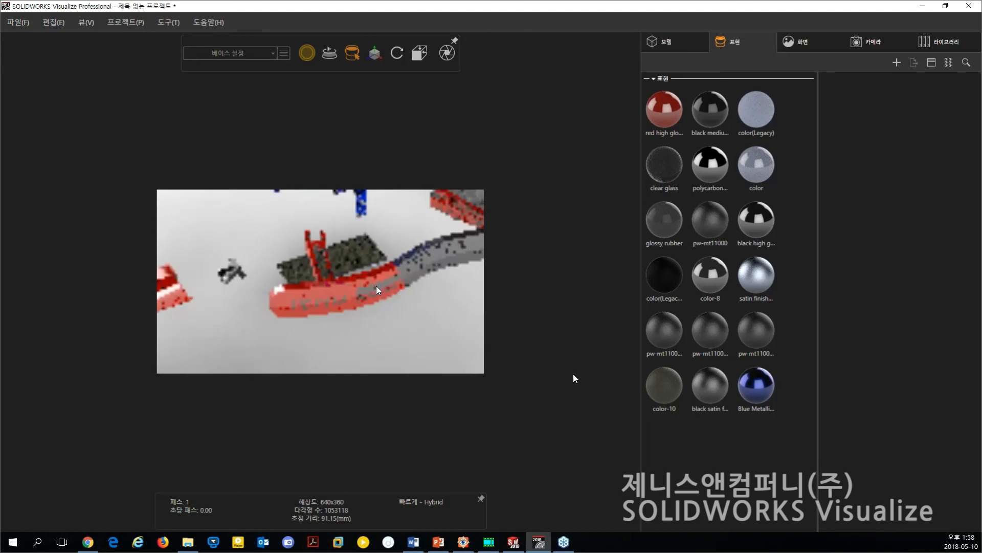
pyautogui.scroll(-5, 381, 266)
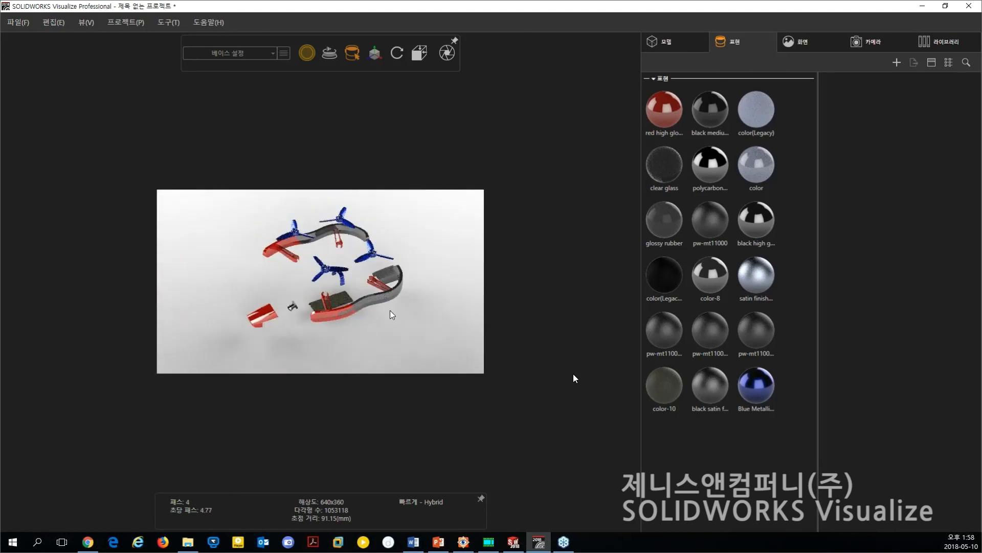
pyautogui.click(665, 42)
pyautogui.click(671, 84)
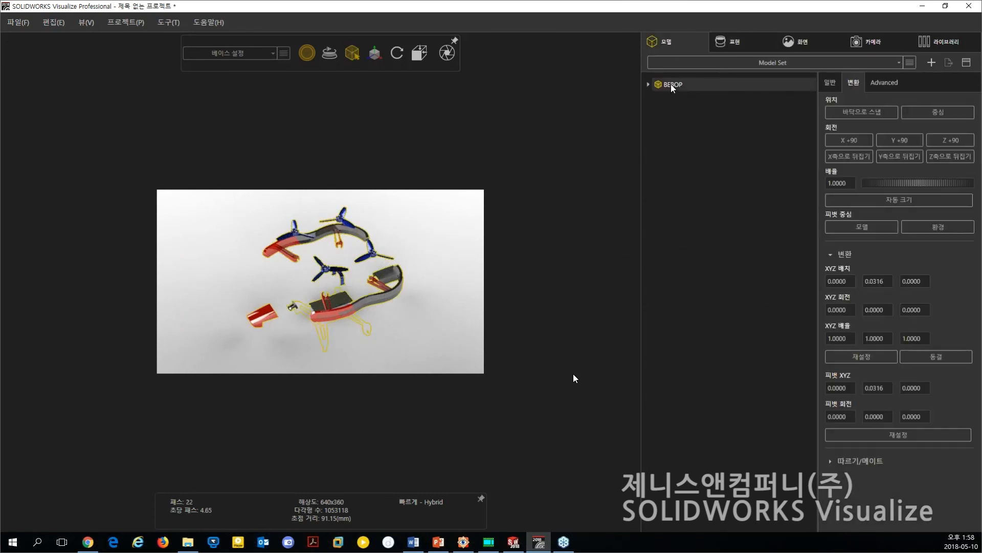
pyautogui.rightClick(670, 84)
pyautogui.click(869, 113)
pyautogui.click(419, 343)
pyautogui.moveTo(373, 318)
pyautogui.mouseDown(button='middle')
pyautogui.moveTo(370, 303)
pyautogui.moveTo(378, 309)
pyautogui.mouseUp(button='middle')
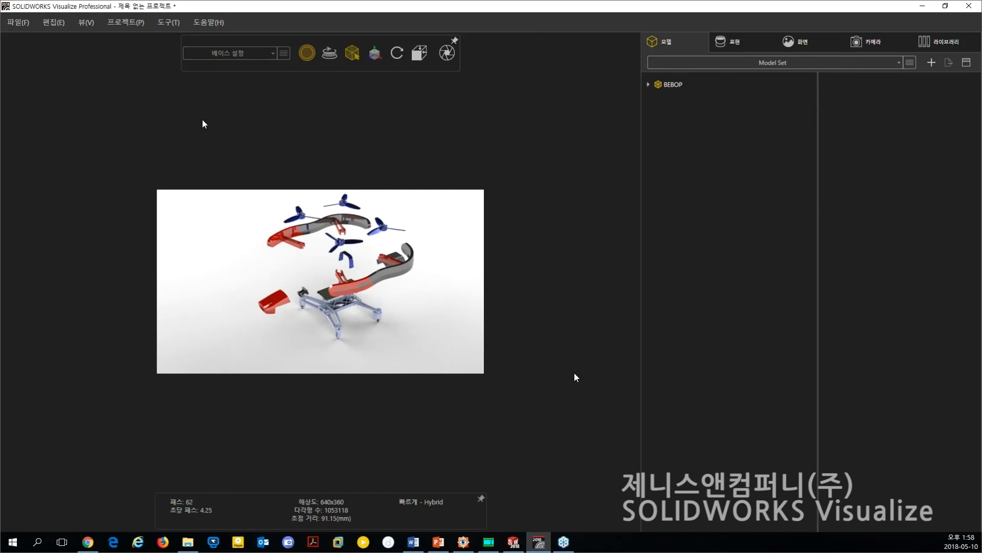
# Close the drone project and open 1969Camaro.svpj from the recent projects.
pyautogui.hotkey('alt', 'F4')
pyautogui.click(495, 306)
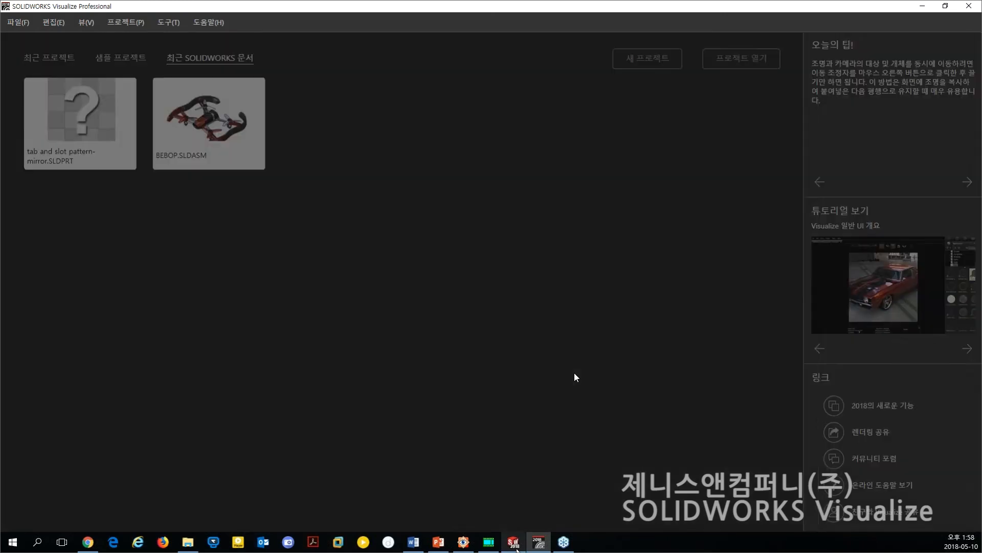
pyautogui.click(47, 60)
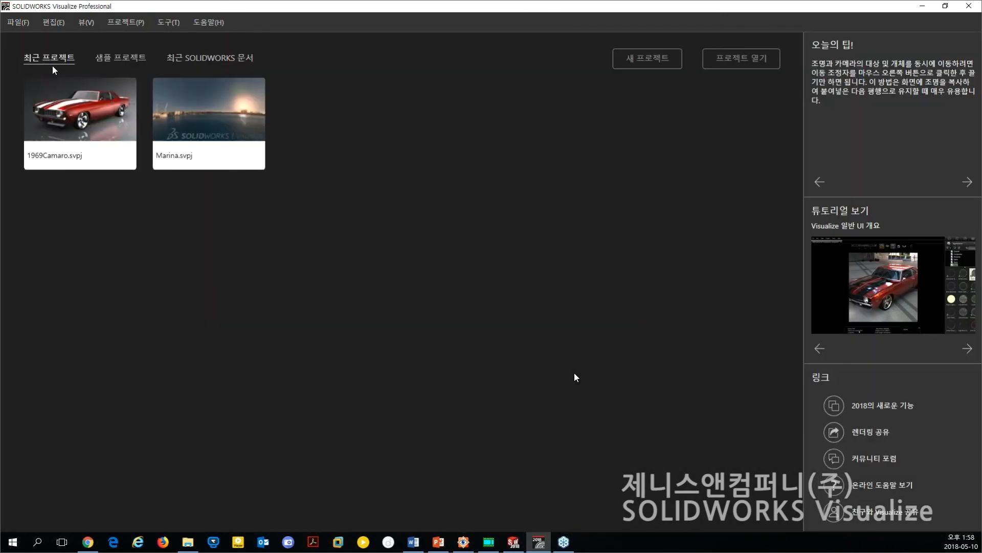
pyautogui.click(81, 116)
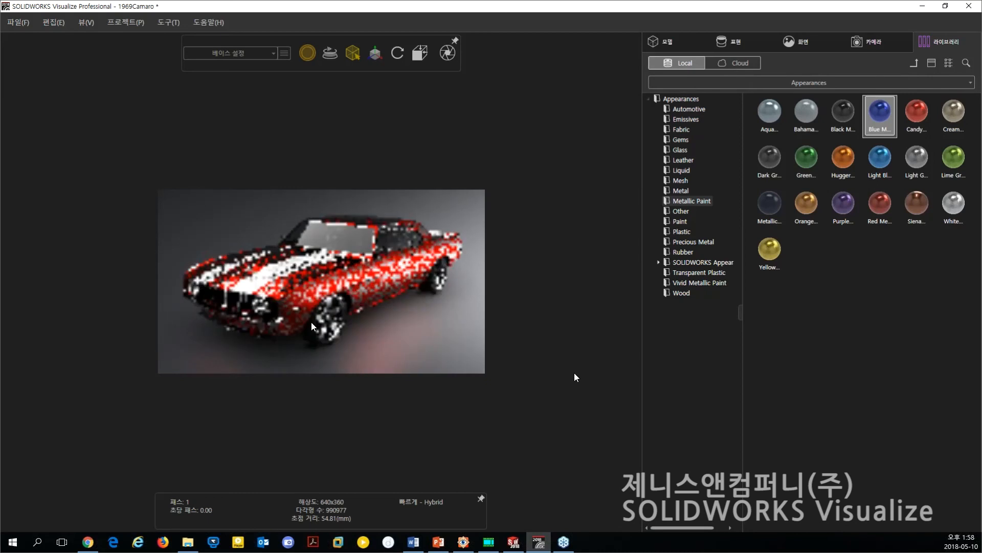
# Apply the Tokyo Atrium environment from the local library to the 1969 Camaro scene.
pyautogui.moveTo(287, 325); pyautogui.dragTo(323, 326)
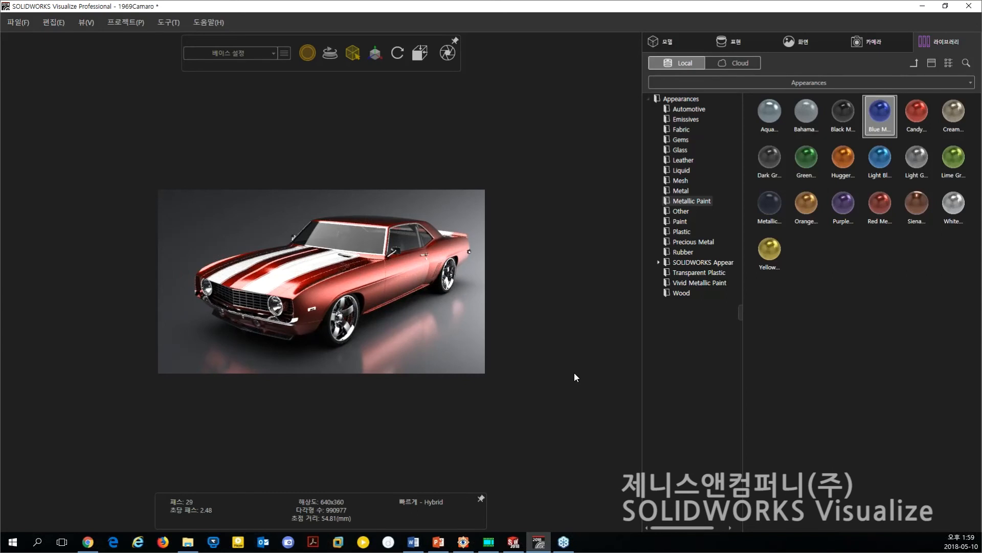
pyautogui.moveTo(335, 332); pyautogui.dragTo(376, 329, button='middle')
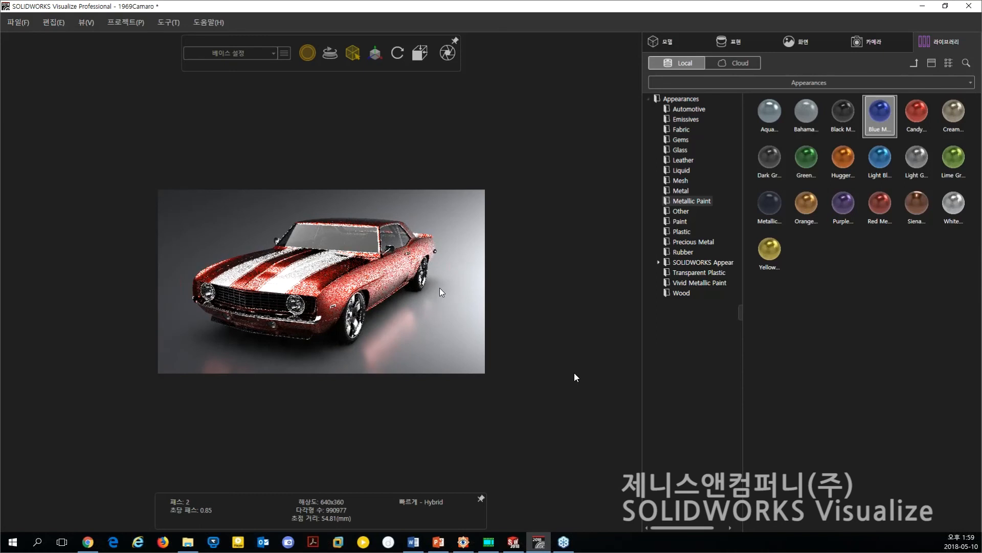
pyautogui.scroll(-1, 371, 311)
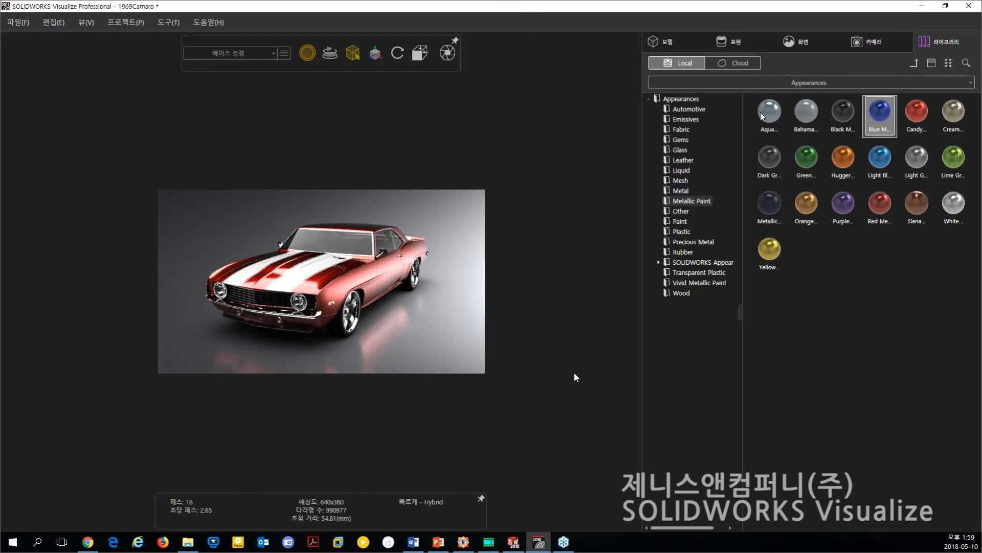
pyautogui.click(849, 82)
pyautogui.click(695, 115)
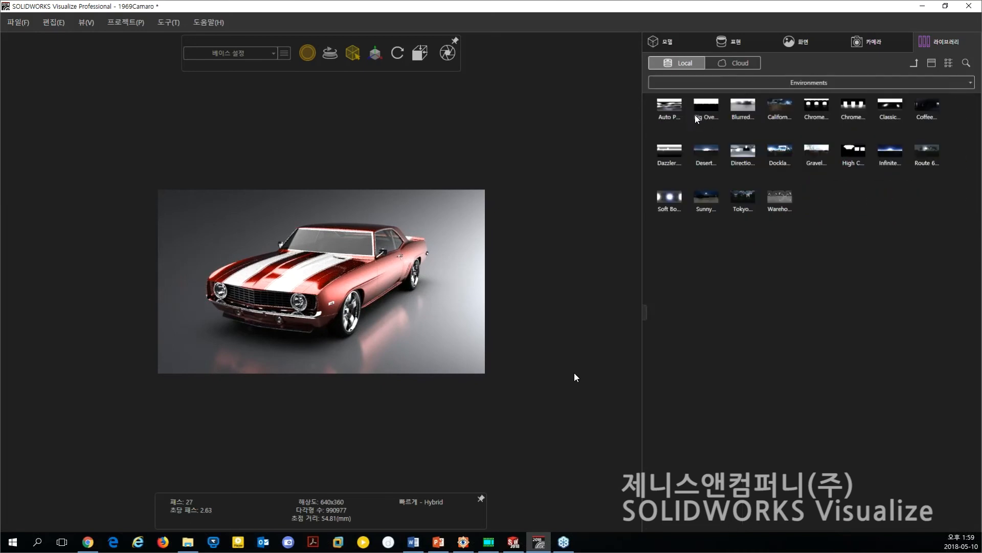
pyautogui.click(743, 198)
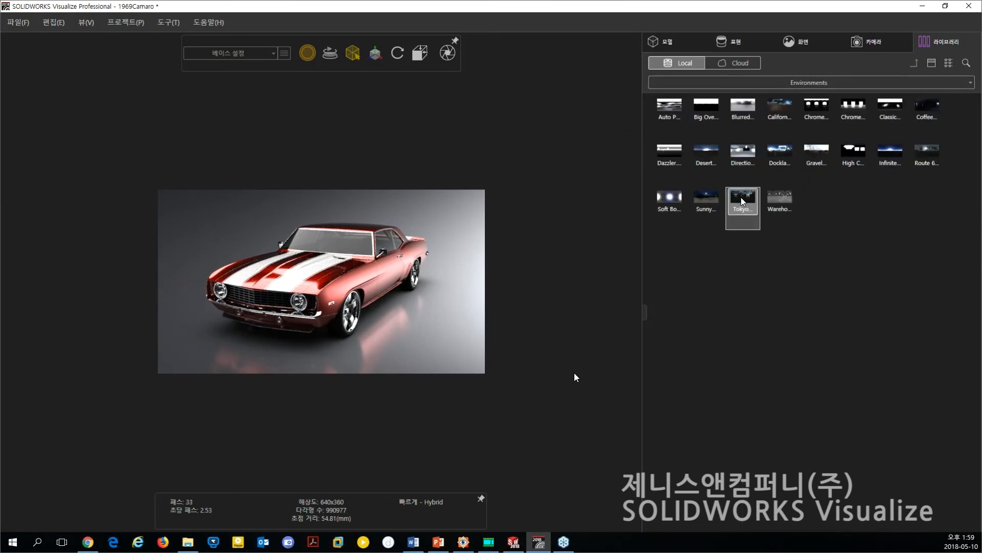
pyautogui.moveTo(742, 198); pyautogui.dragTo(428, 334)
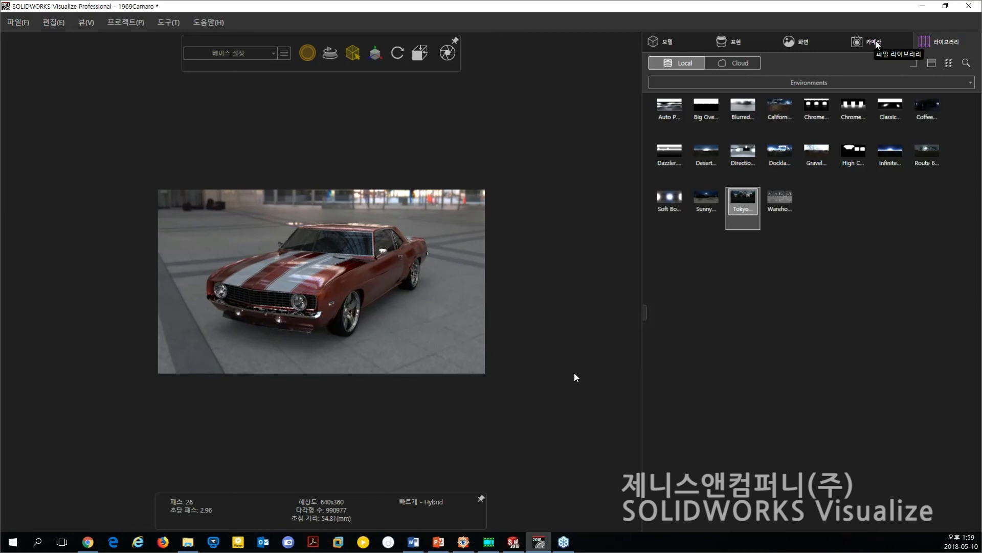
# Review the project's environments, backplate and saved cameras, including the Camera filter camera.
pyautogui.click(806, 42)
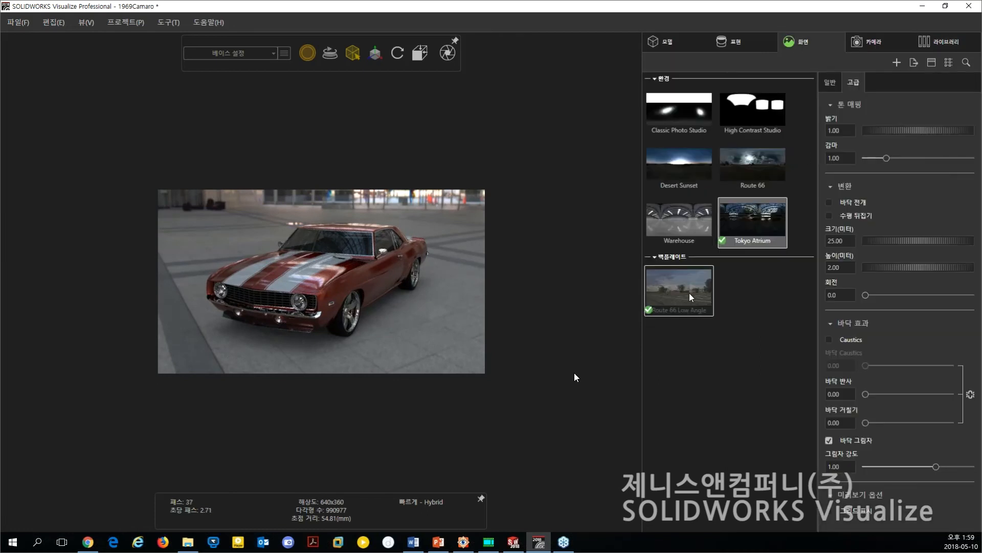
pyautogui.click(875, 43)
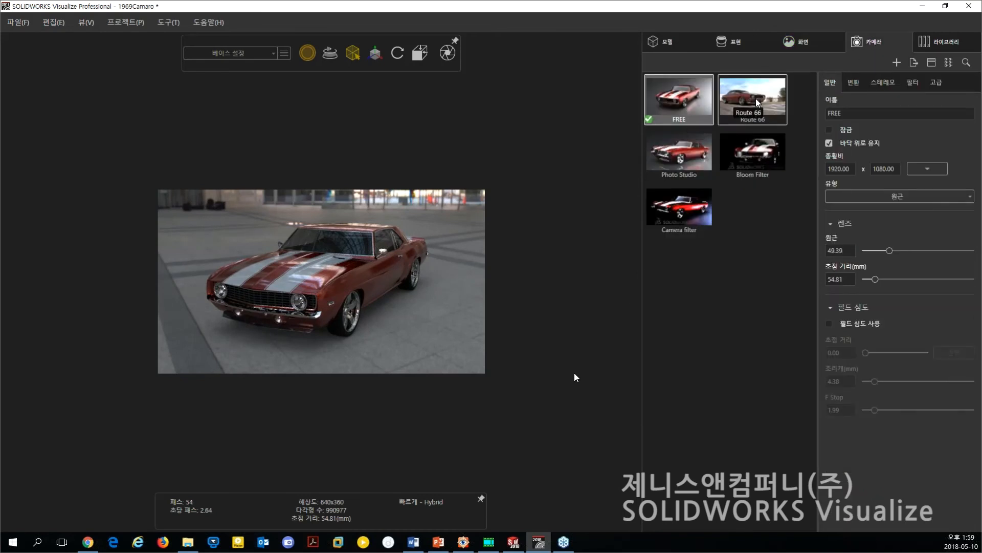
pyautogui.click(693, 217)
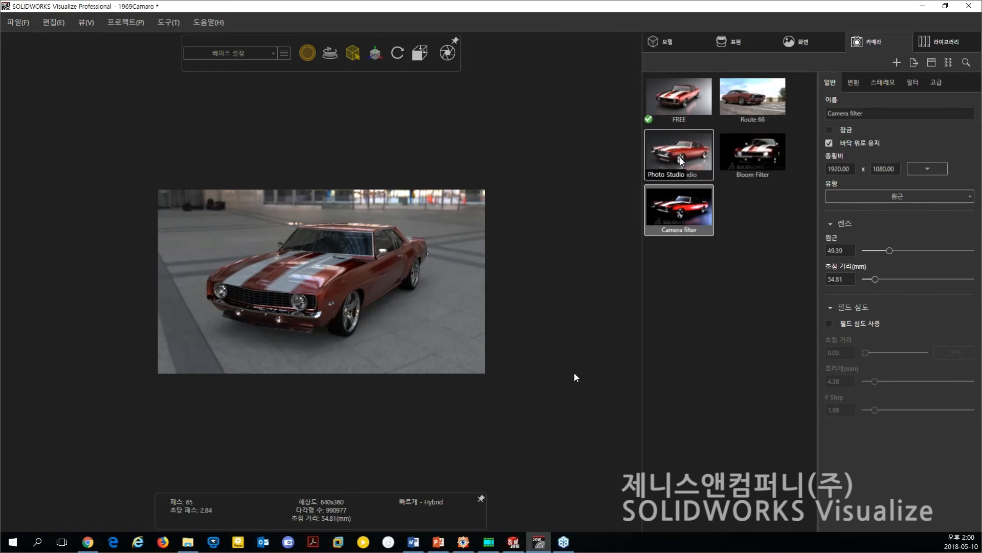
pyautogui.click(788, 201)
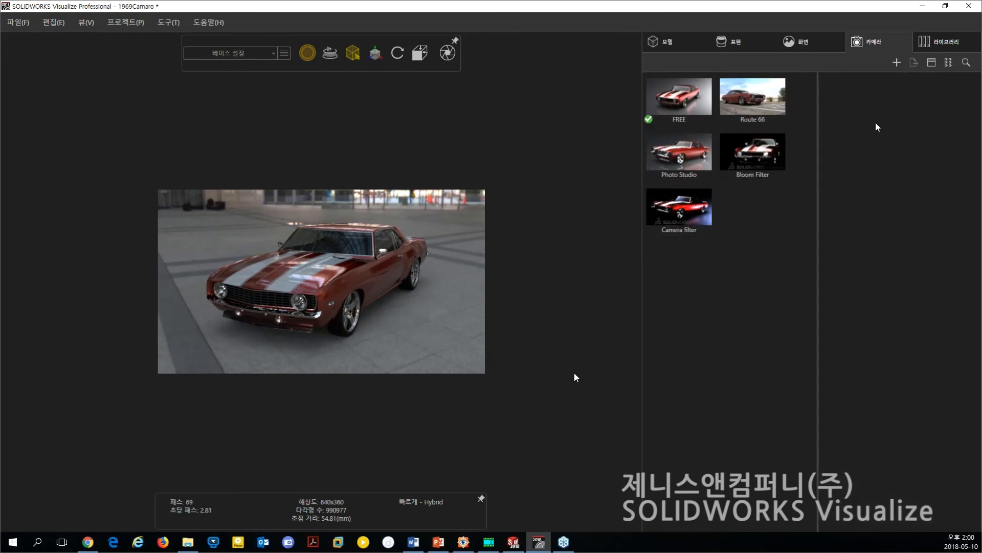
# Download the environment whose name starts with "German" from the cloud library and return to the local environments.
pyautogui.click(938, 40)
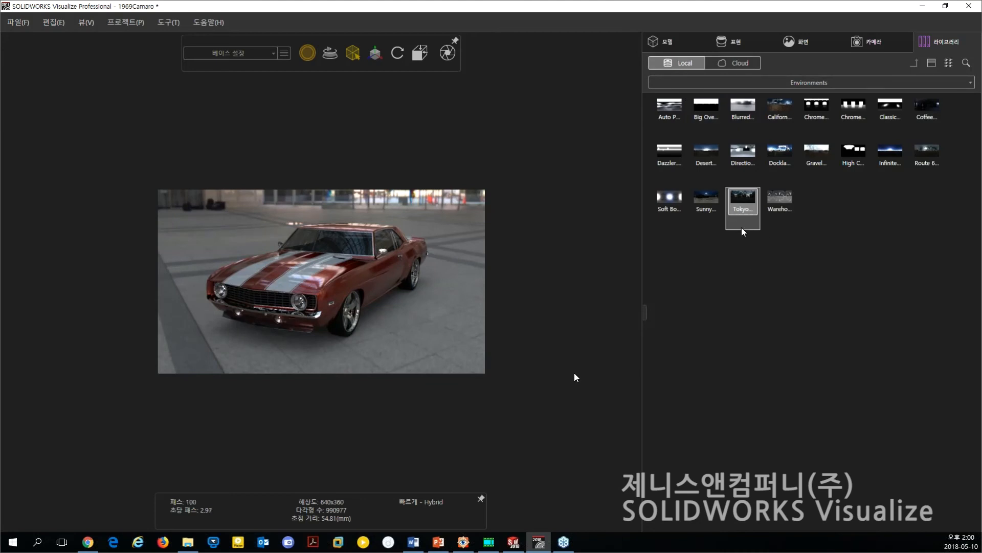
pyautogui.click(730, 63)
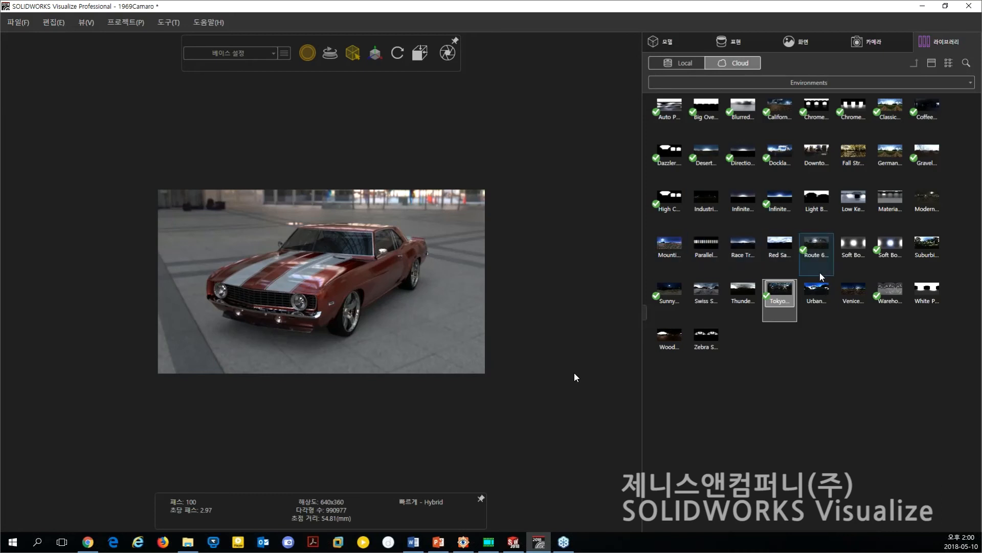
pyautogui.click(891, 154)
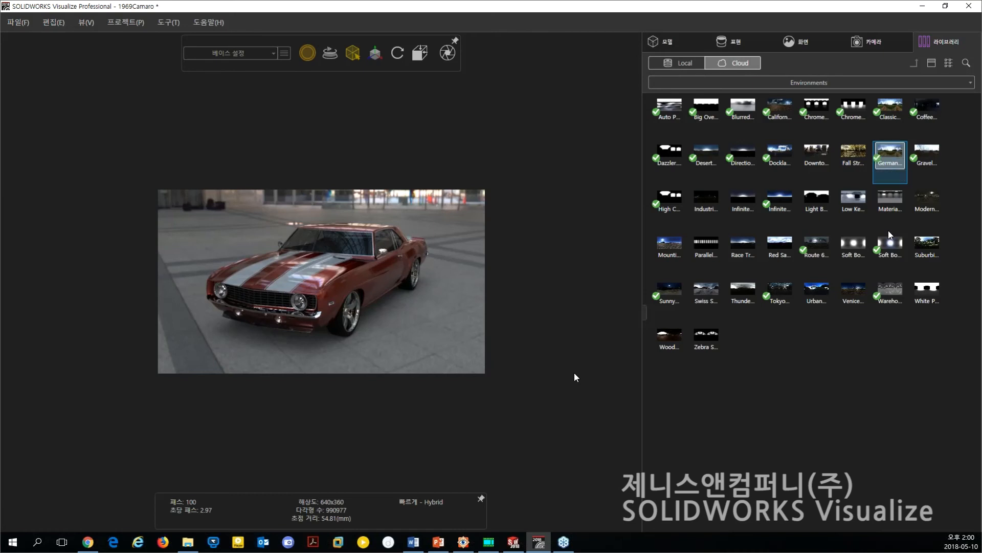
pyautogui.click(686, 63)
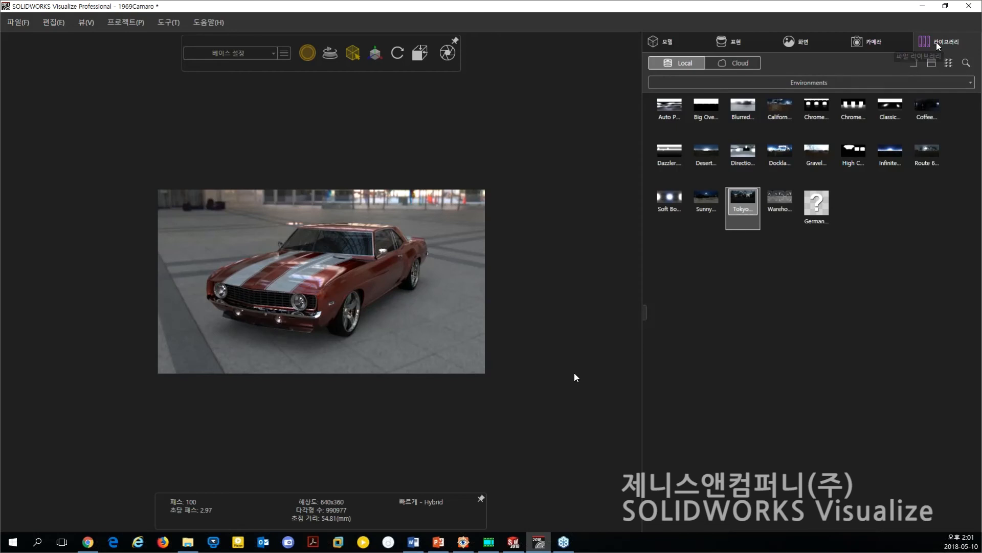
# Create a paint-type (페인트) appearance named "new body" and open its color for editing.
pyautogui.click(734, 44)
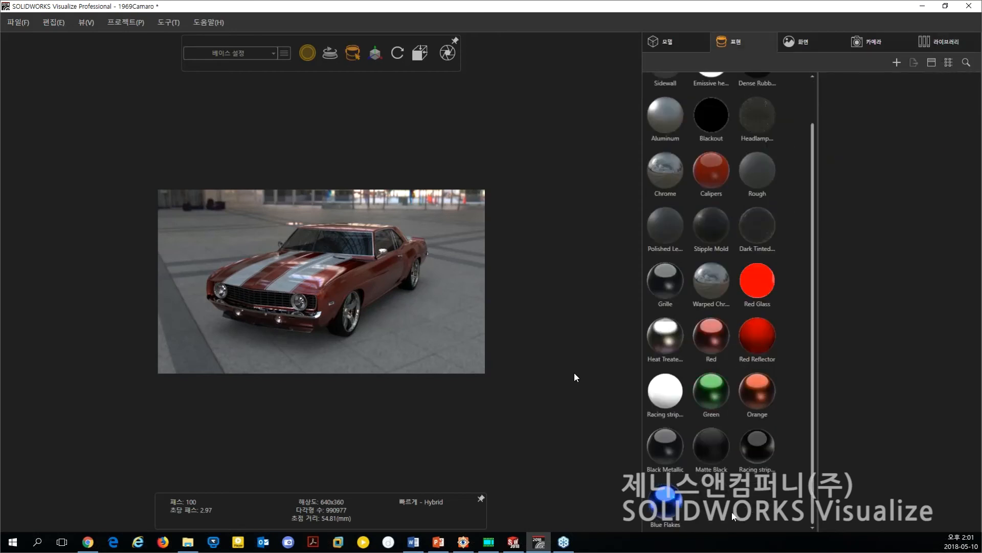
pyautogui.rightClick(735, 516)
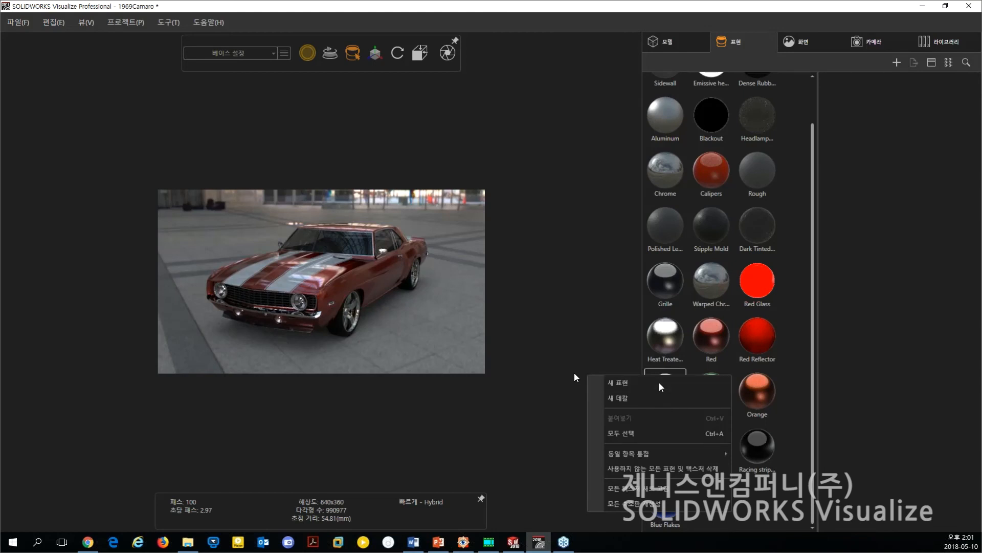
pyautogui.click(659, 382)
pyautogui.doubleClick(860, 118)
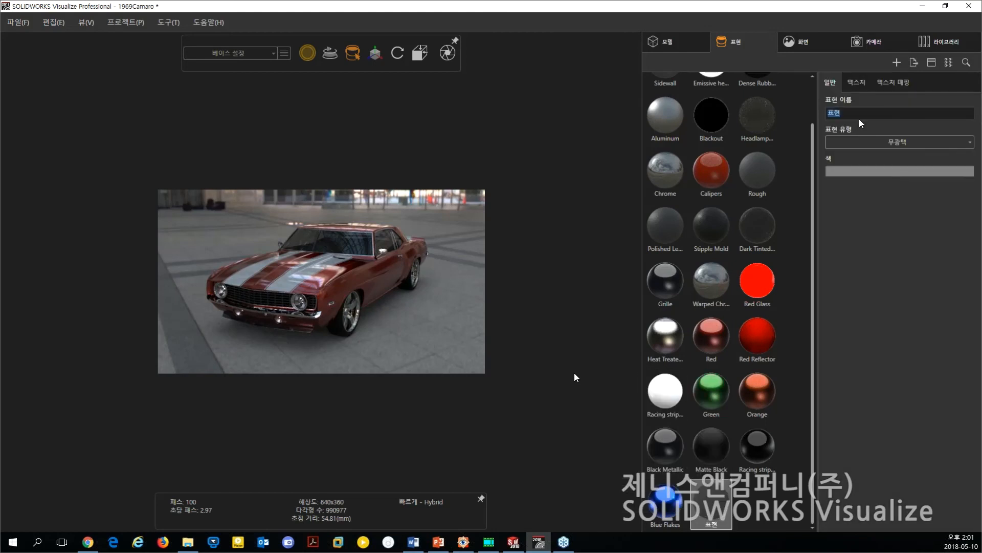
pyautogui.write('new body')
pyautogui.click(912, 142)
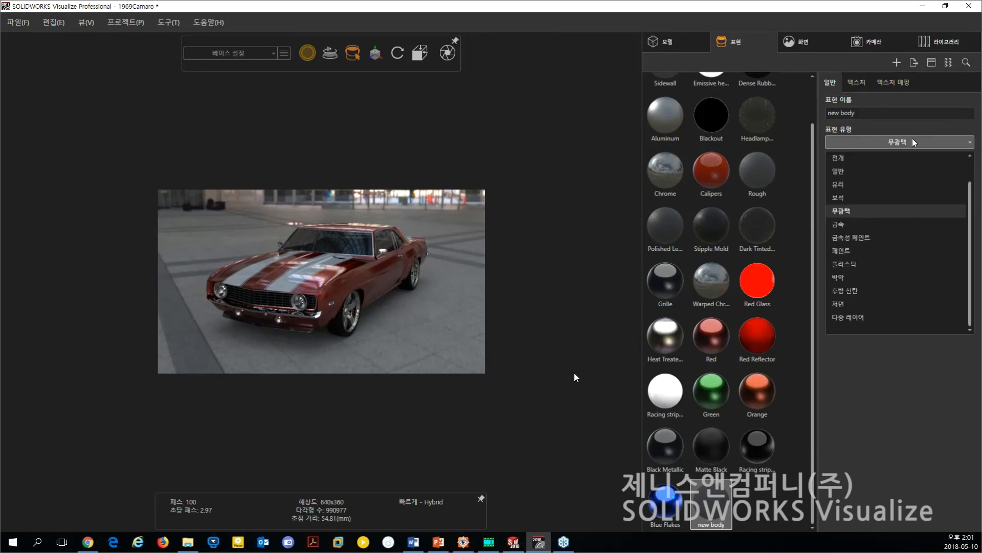
pyautogui.click(857, 251)
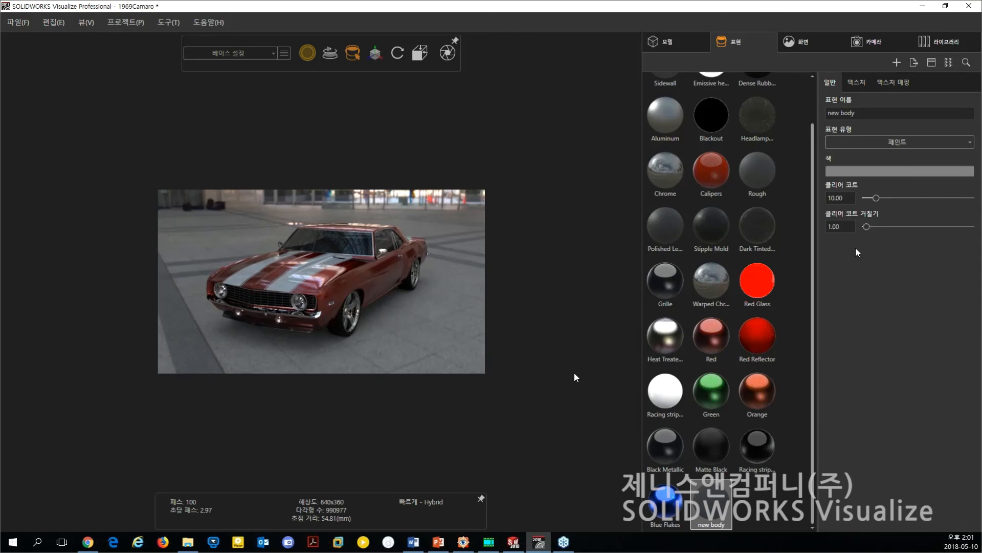
pyautogui.click(903, 171)
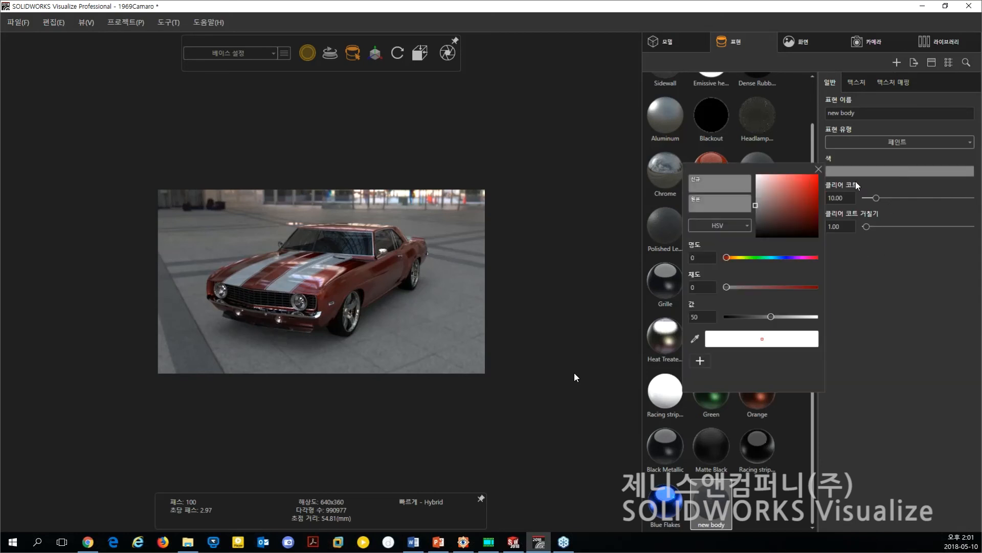
# Try a beige color for the new body appearance with hue 33, saturation 25 and value 65.
pyautogui.click(808, 183)
pyautogui.click(808, 192)
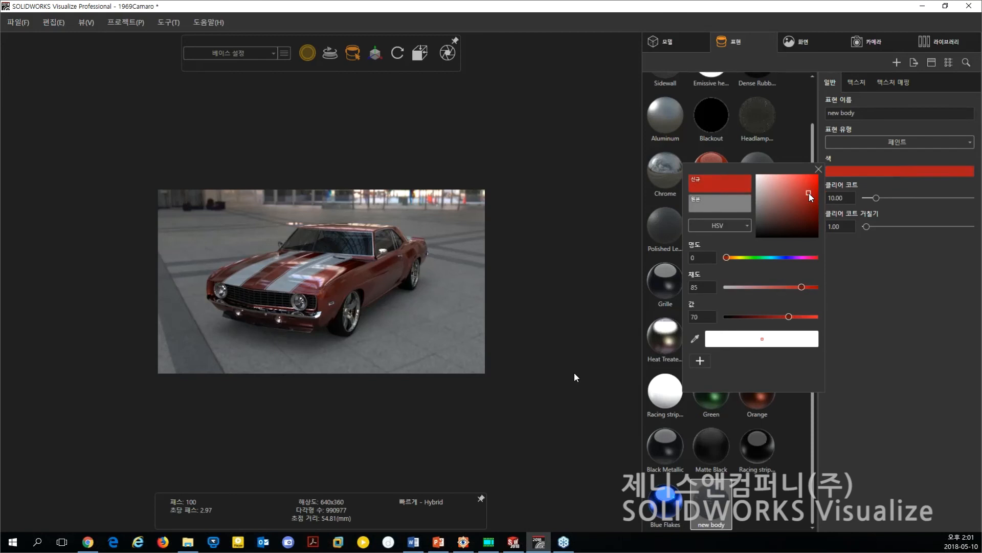
pyautogui.click(771, 196)
pyautogui.moveTo(727, 257); pyautogui.dragTo(749, 287)
# Set the new body appearance's color to the orange car paint sampled from orange_camaro_1969.jpg in FastStone Image Viewer, and maximize SOLIDWORKS Visualize again.
pyautogui.moveTo(774, 172); pyautogui.dragTo(797, 202)
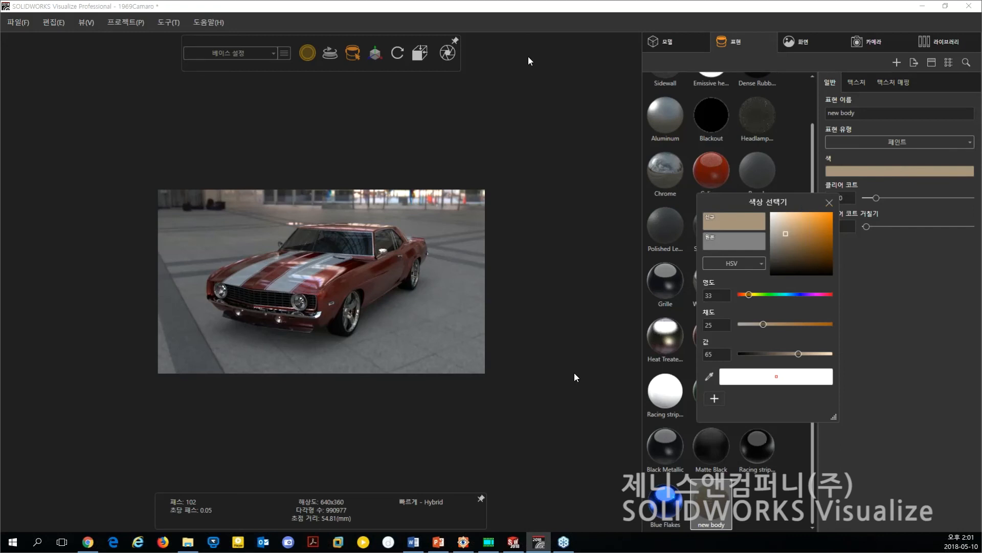
pyautogui.click(942, 8)
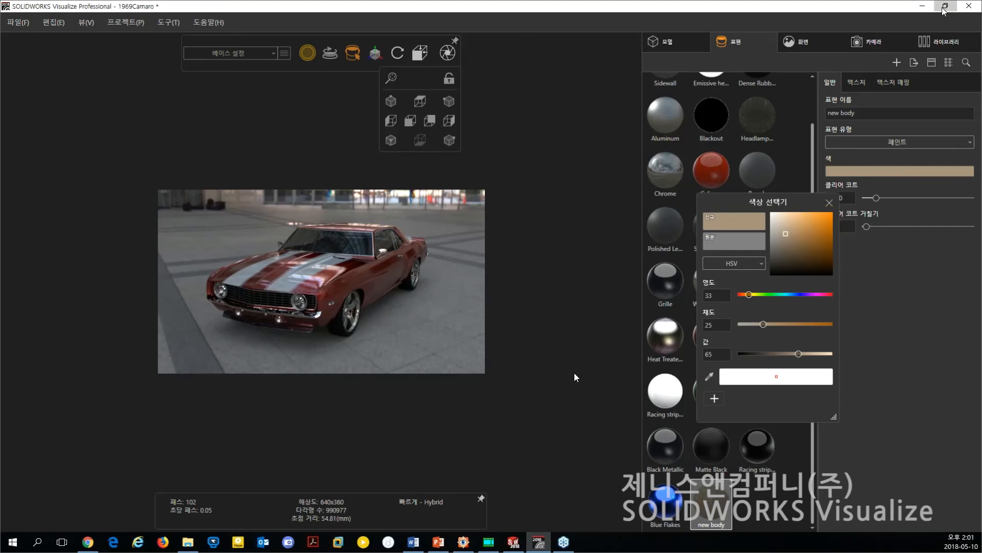
pyautogui.click(944, 9)
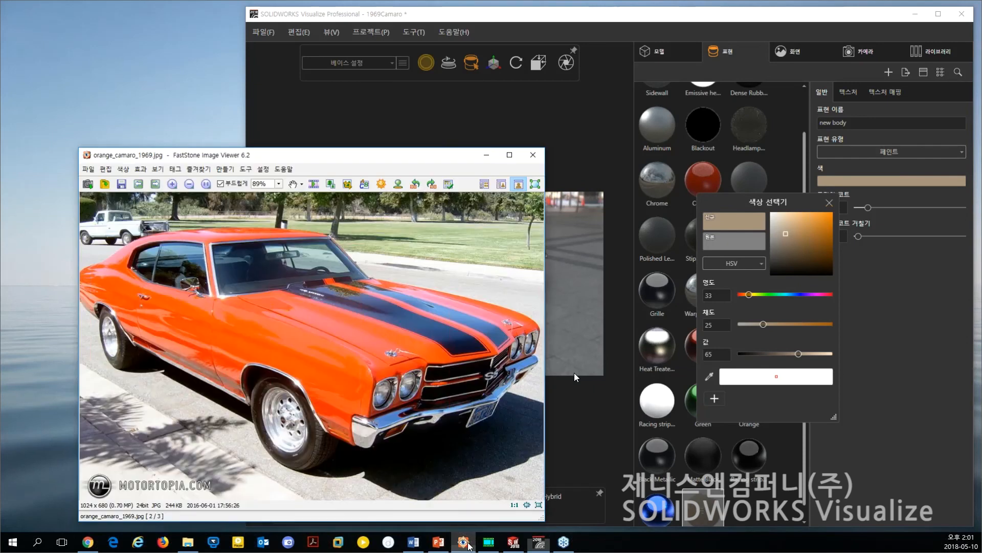
pyautogui.click(469, 547)
pyautogui.moveTo(354, 155); pyautogui.dragTo(305, 114)
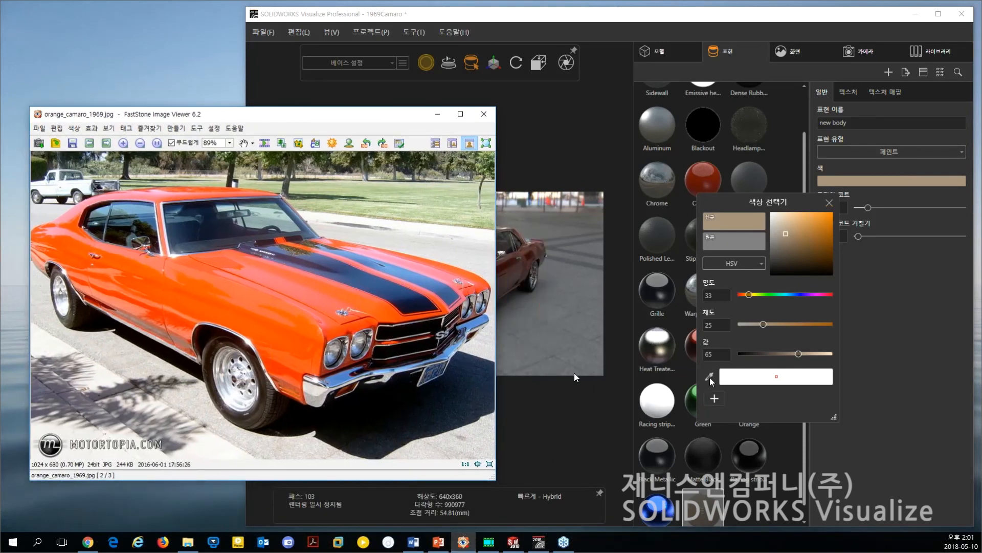
pyautogui.click(709, 377)
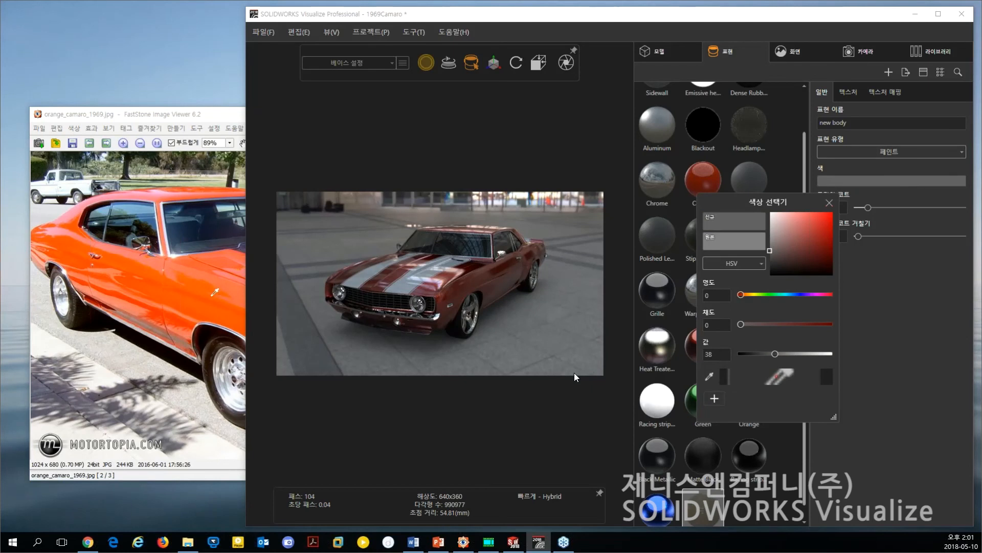
pyautogui.click(207, 279)
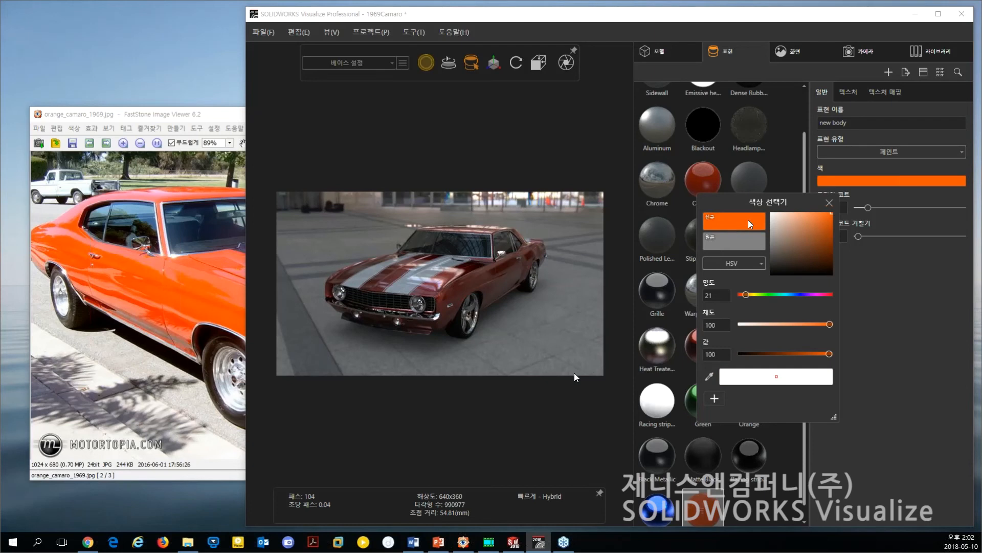
pyautogui.click(938, 14)
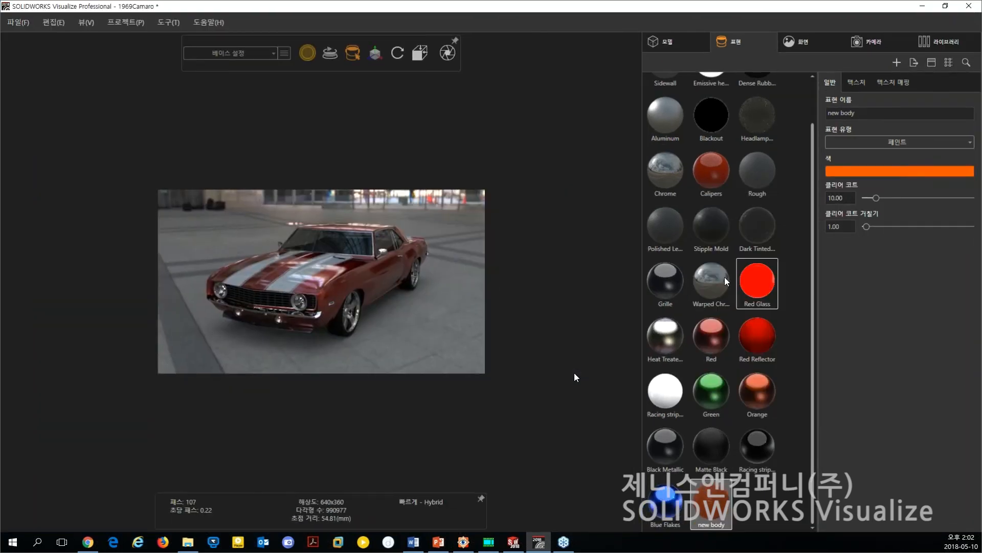
# Apply the new body appearance to the car's body and set its clear coat (클리어 코트) to 30.
pyautogui.moveTo(711, 499); pyautogui.dragTo(377, 288)
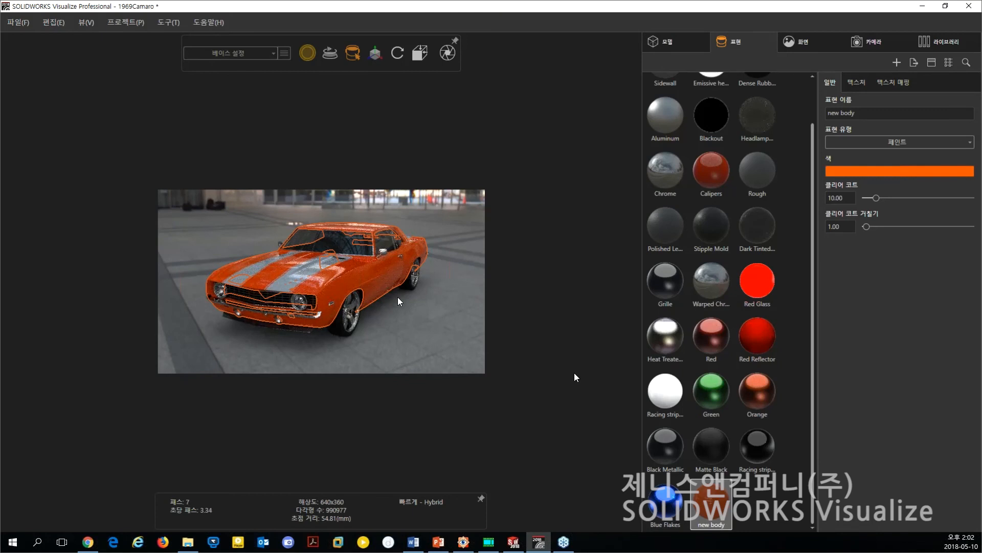
pyautogui.click(433, 317)
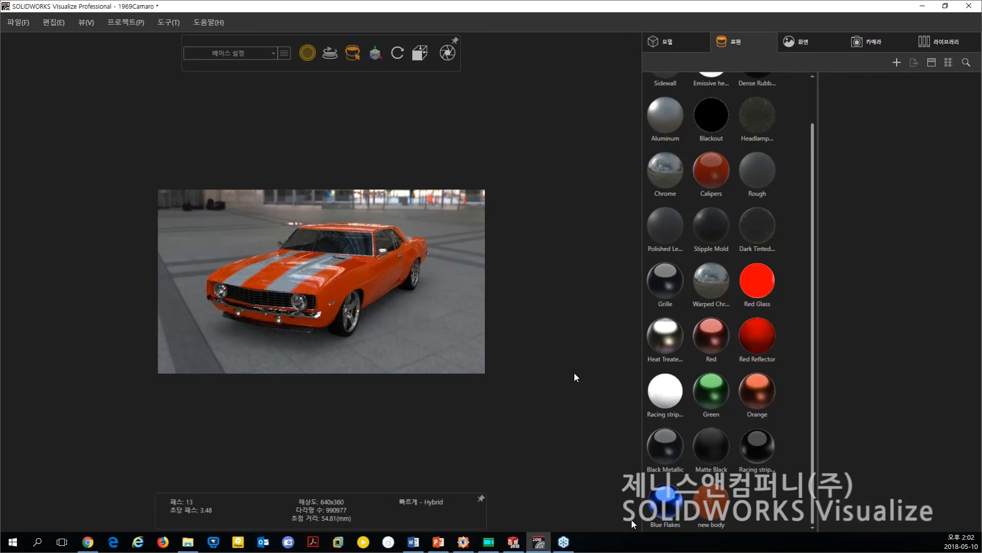
pyautogui.click(707, 503)
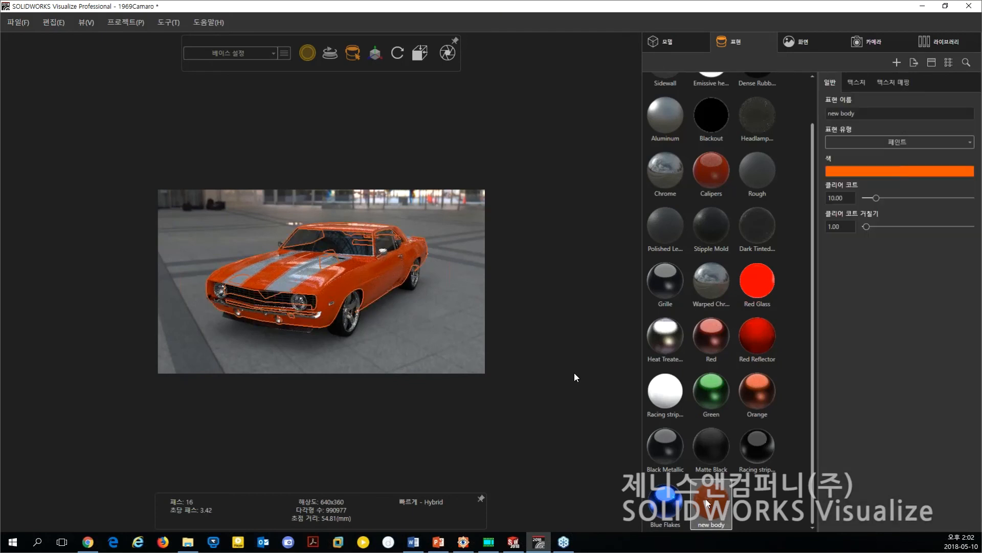
pyautogui.moveTo(843, 200); pyautogui.dragTo(875, 199)
pyautogui.doubleClick(850, 198)
pyautogui.write('30')
pyautogui.click(436, 323)
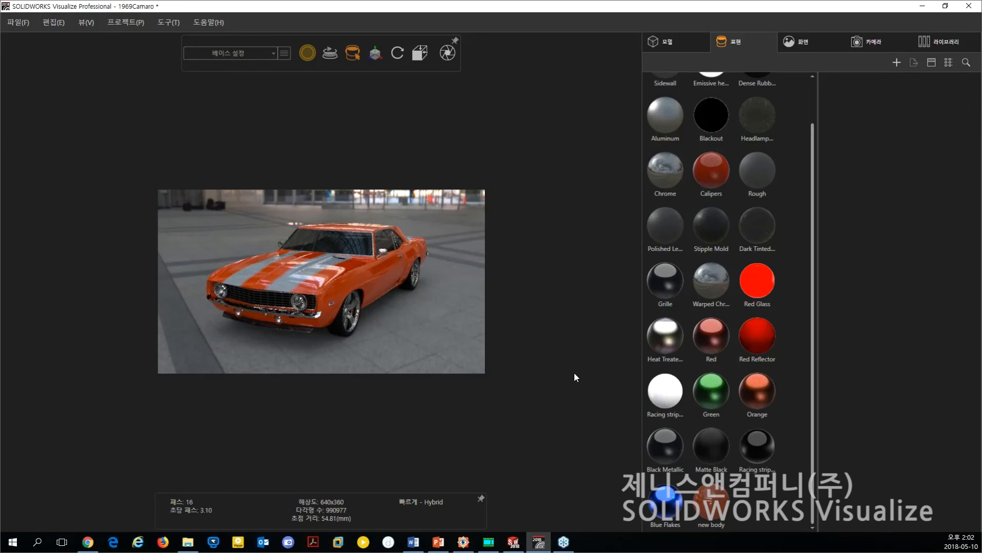
pyautogui.click(733, 491)
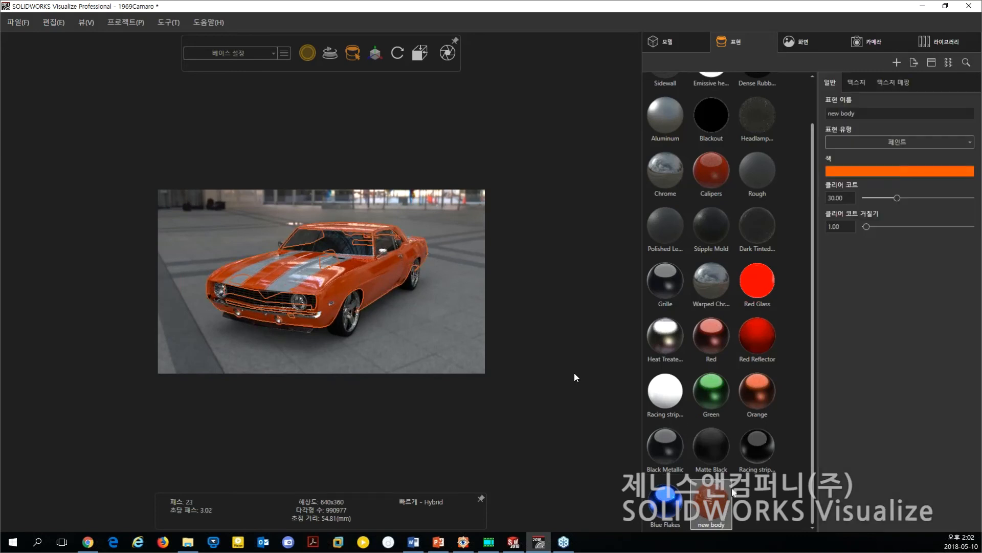
pyautogui.click(915, 60)
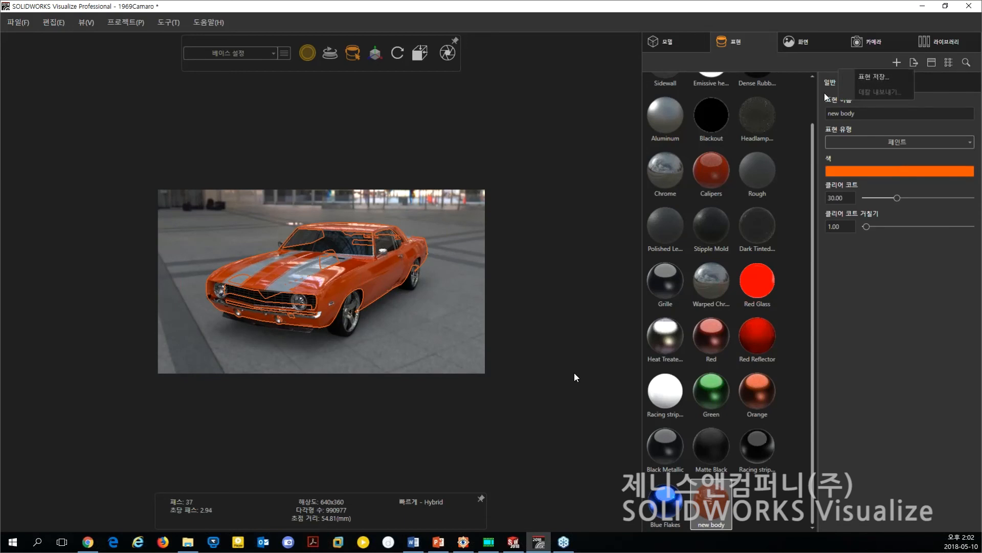
pyautogui.click(874, 77)
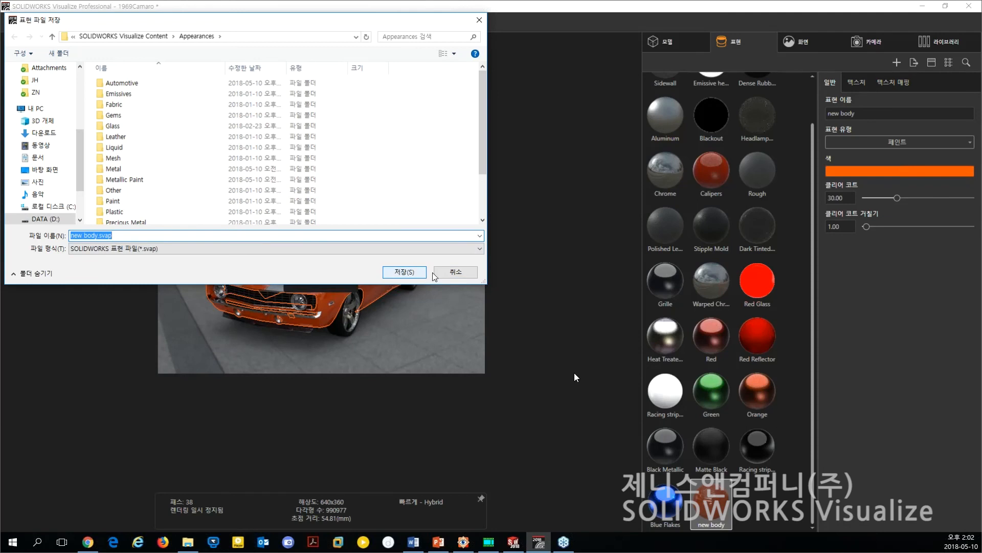
pyautogui.click(453, 276)
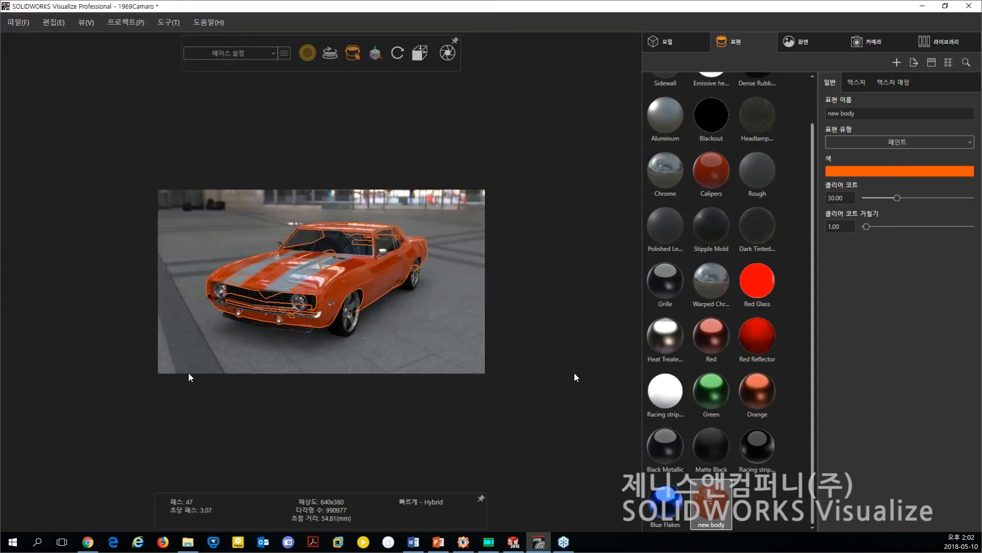
# Reframe the whole car slightly smaller and lower in the scene and rotate the Tokyo Atrium environment to about 231.6.
pyautogui.scroll(2, 425, 294)
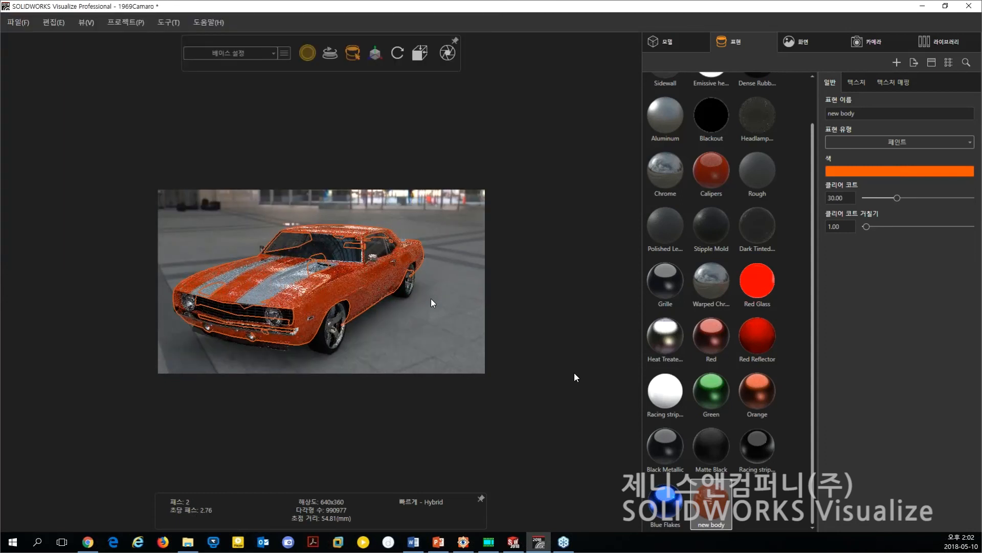
pyautogui.click(431, 298)
pyautogui.scroll(-3, 407, 305)
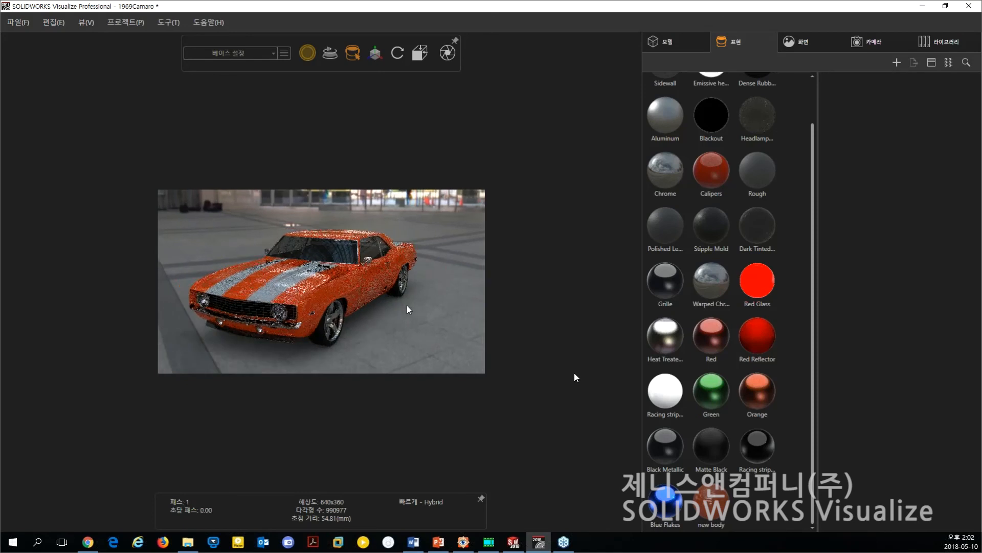
pyautogui.moveTo(385, 317); pyautogui.dragTo(305, 194)
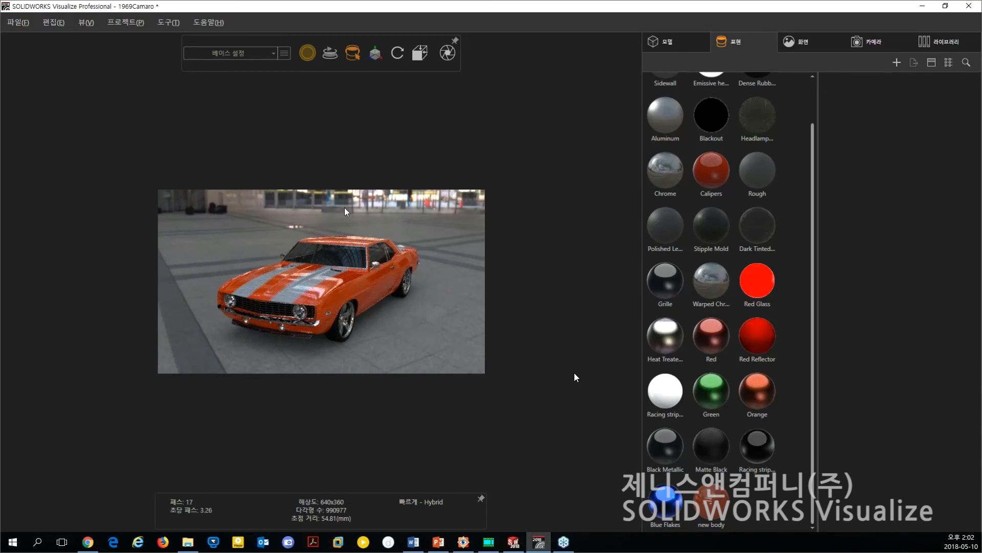
pyautogui.moveTo(225, 222); pyautogui.dragTo(458, 296)
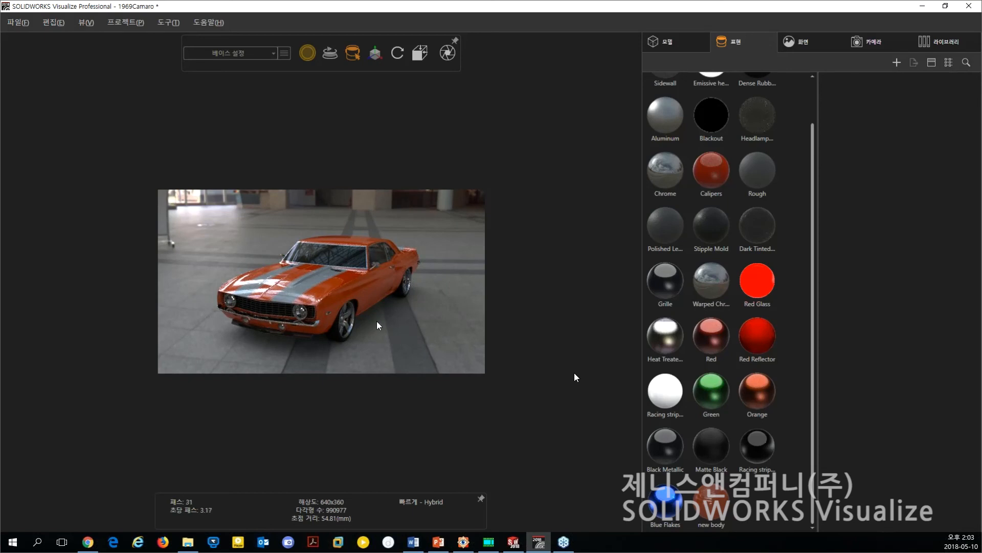
# Enable floor flattening (바닥 전개) and caustics for the Tokyo Atrium environment, with floor reflection 1.00 and floor roughness 0.05.
pyautogui.click(805, 43)
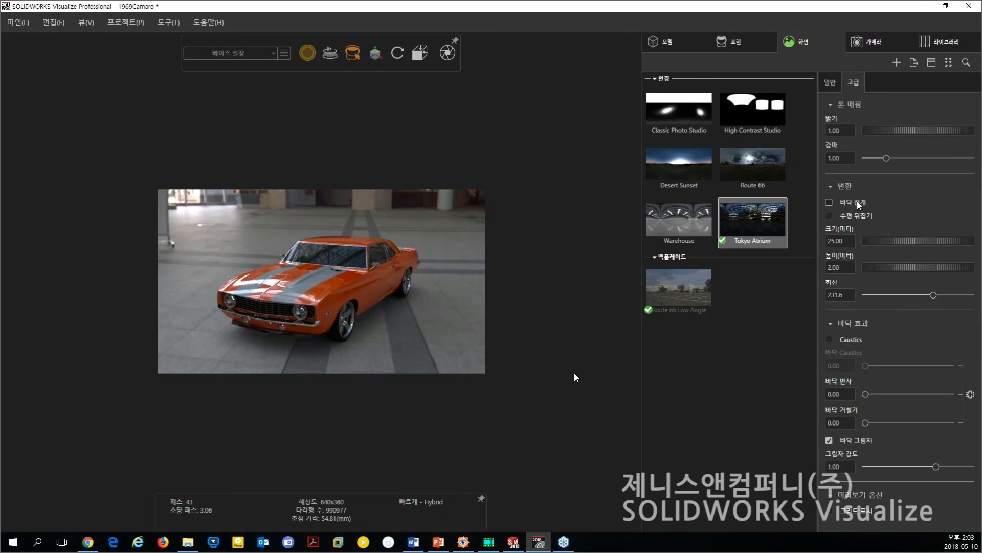
pyautogui.click(829, 203)
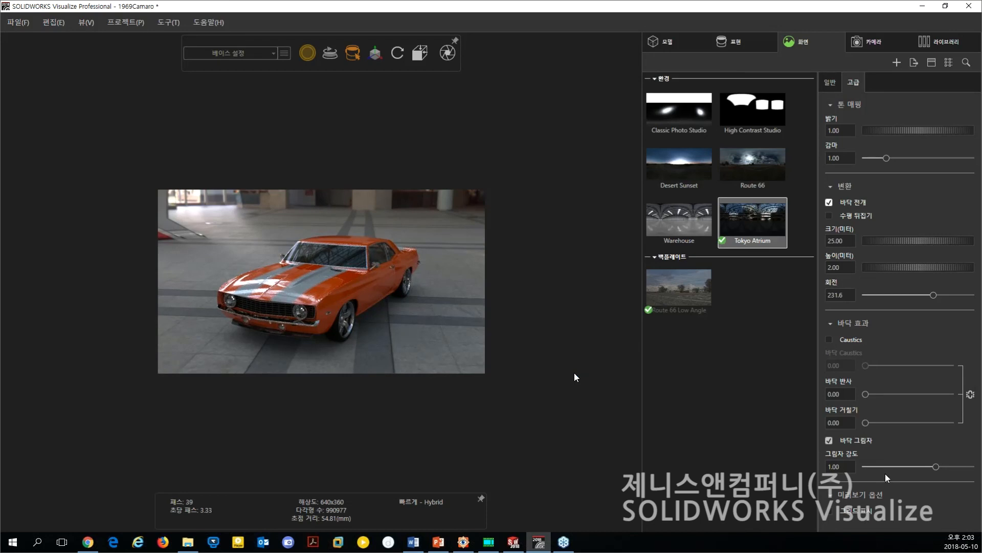
pyautogui.click(829, 340)
pyautogui.moveTo(865, 394); pyautogui.dragTo(956, 393)
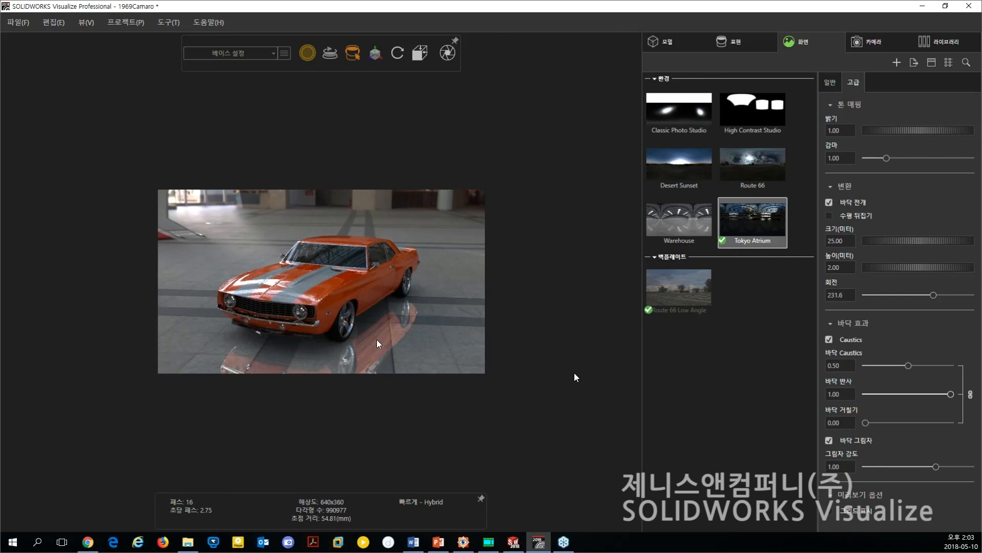
pyautogui.moveTo(866, 423); pyautogui.dragTo(873, 424)
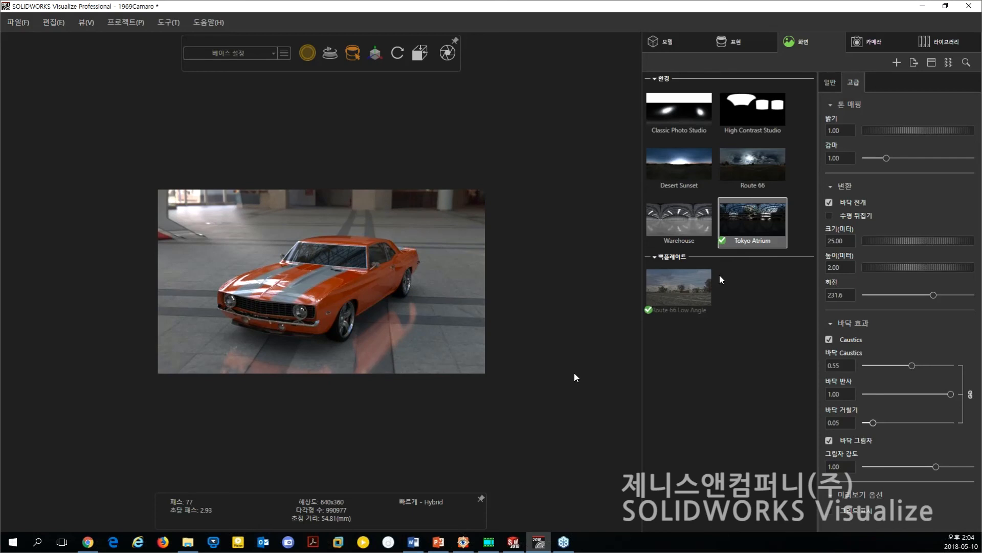
# Show the Route 66 Low Angle backplate and orbit the car to a low front three-quarter view.
pyautogui.click(695, 290)
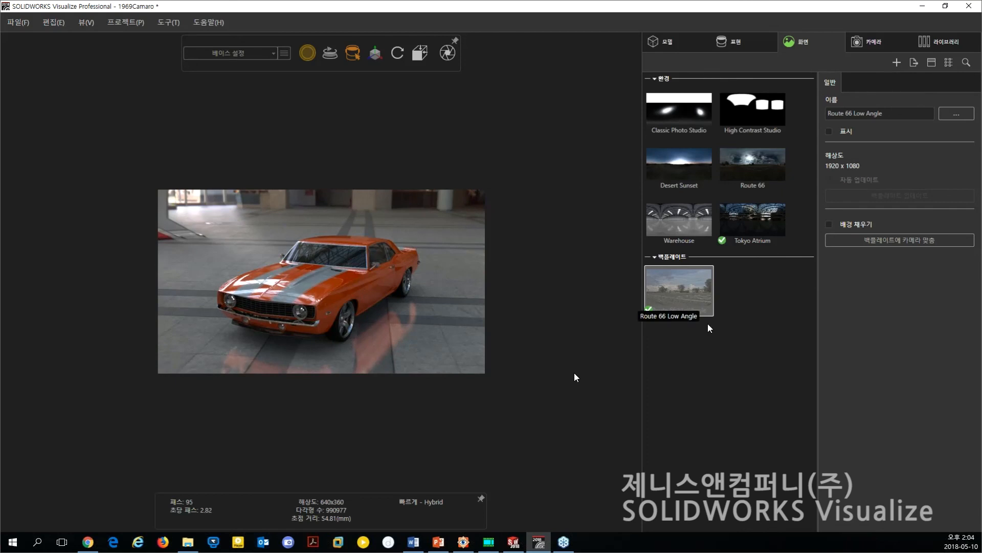
pyautogui.click(846, 132)
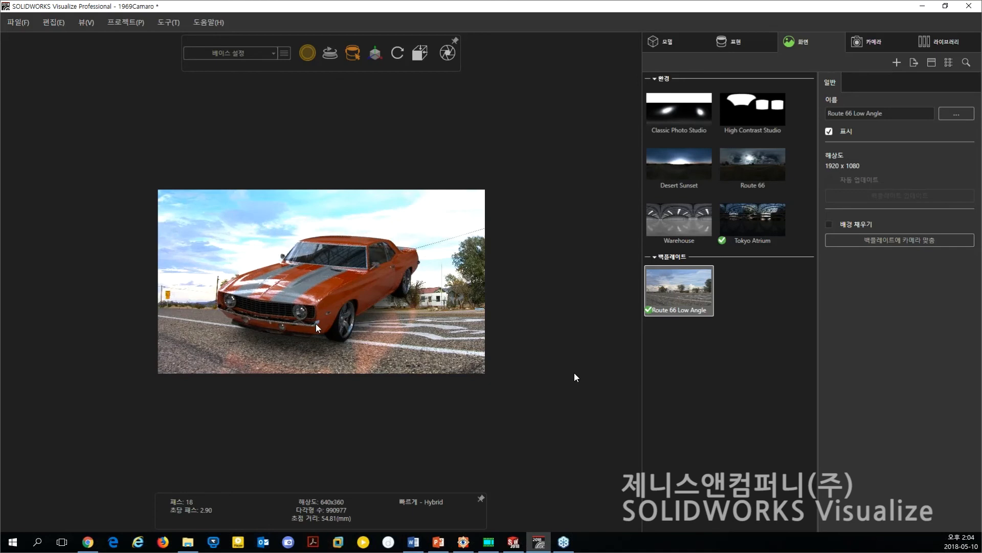
pyautogui.moveTo(315, 323); pyautogui.dragTo(388, 307)
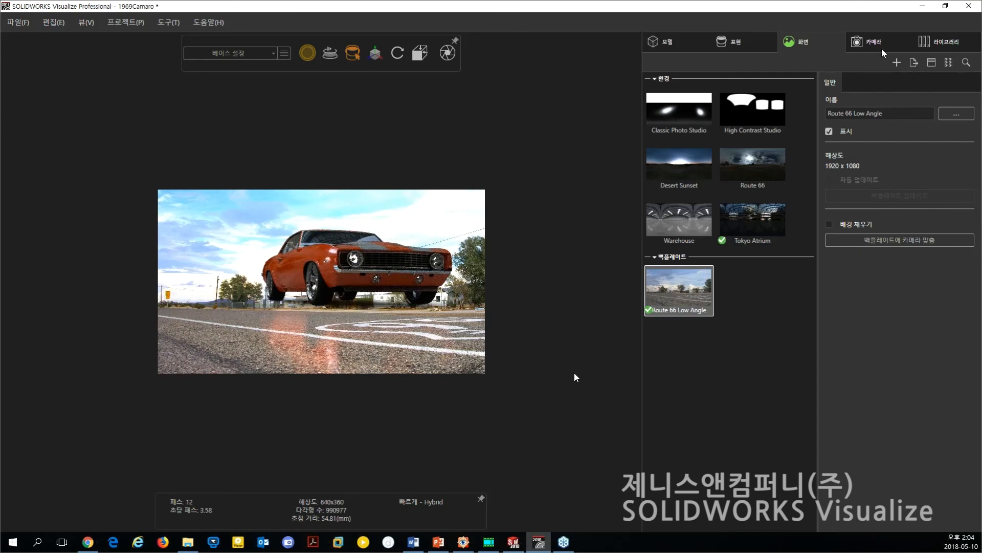
# Disable caustics for the Tokyo Atrium environment and set its floor reflection and floor roughness to 0.00.
pyautogui.click(774, 238)
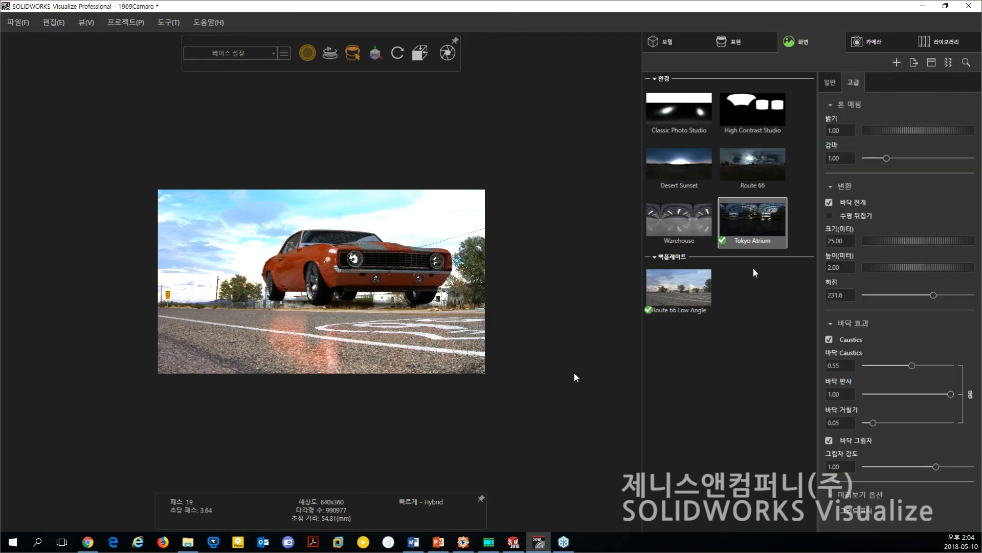
pyautogui.click(829, 339)
pyautogui.moveTo(953, 394); pyautogui.dragTo(878, 376)
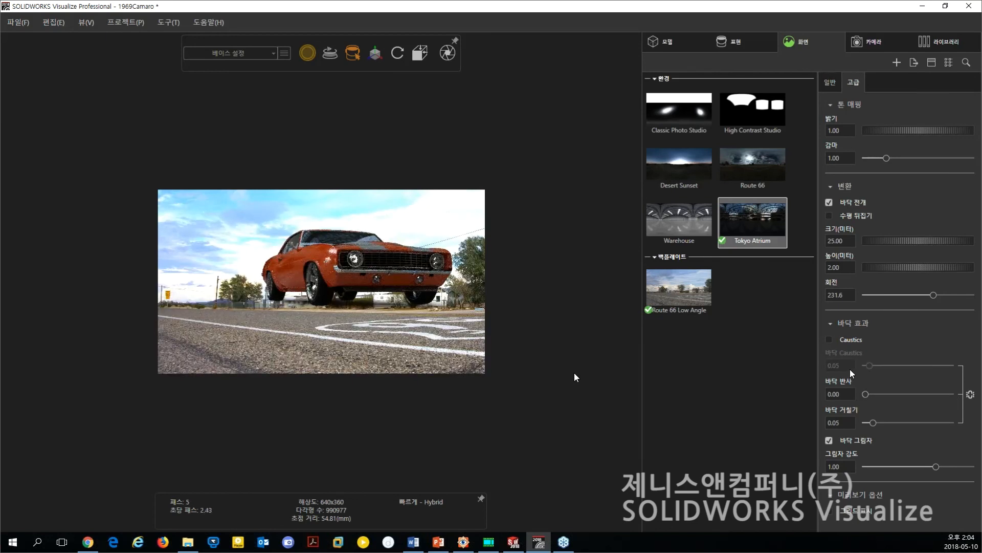
pyautogui.moveTo(873, 423); pyautogui.dragTo(846, 423)
# Show the floor grid and switch the rendering mode to preview (미리보기).
pyautogui.moveTo(407, 300); pyautogui.dragTo(382, 329, button='middle')
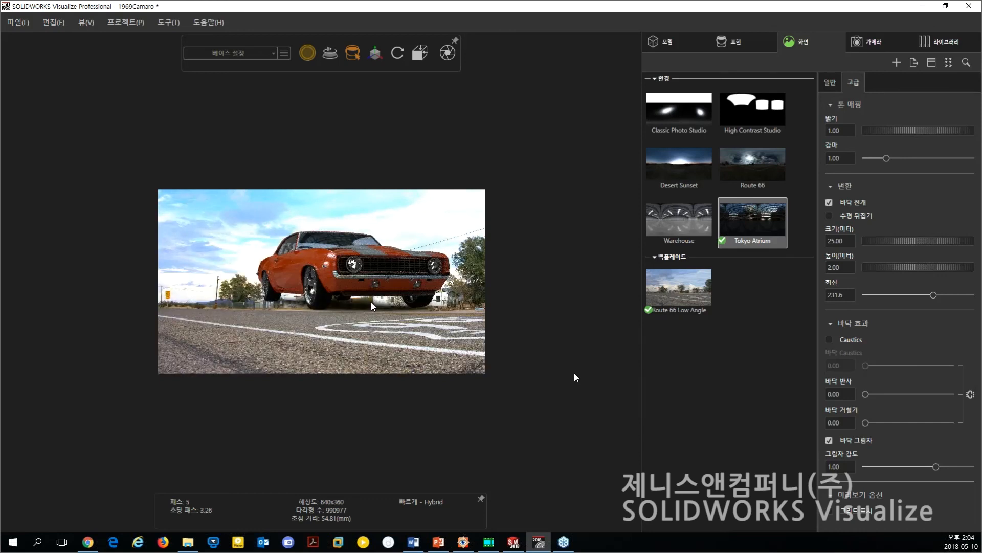
pyautogui.click(830, 511)
pyautogui.moveTo(308, 57)
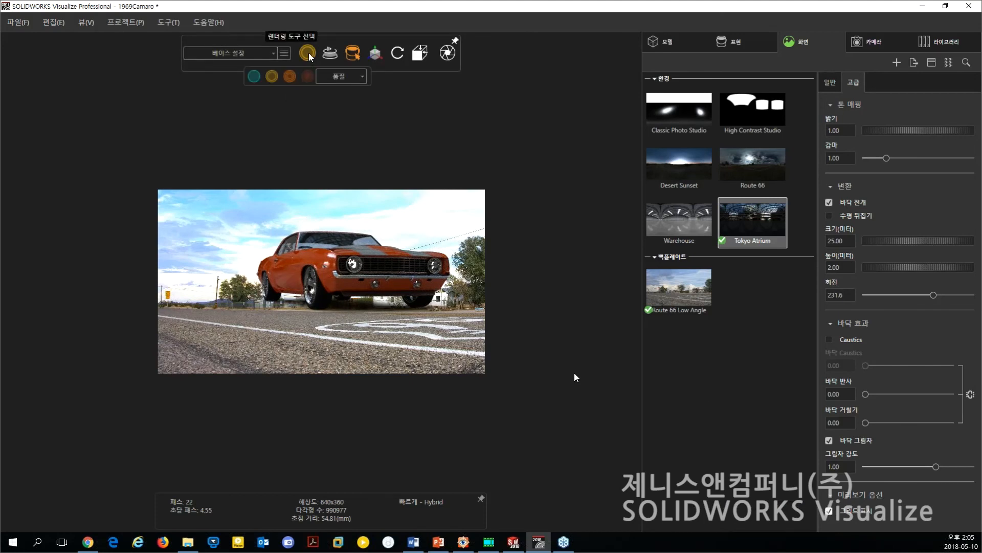
pyautogui.click(256, 77)
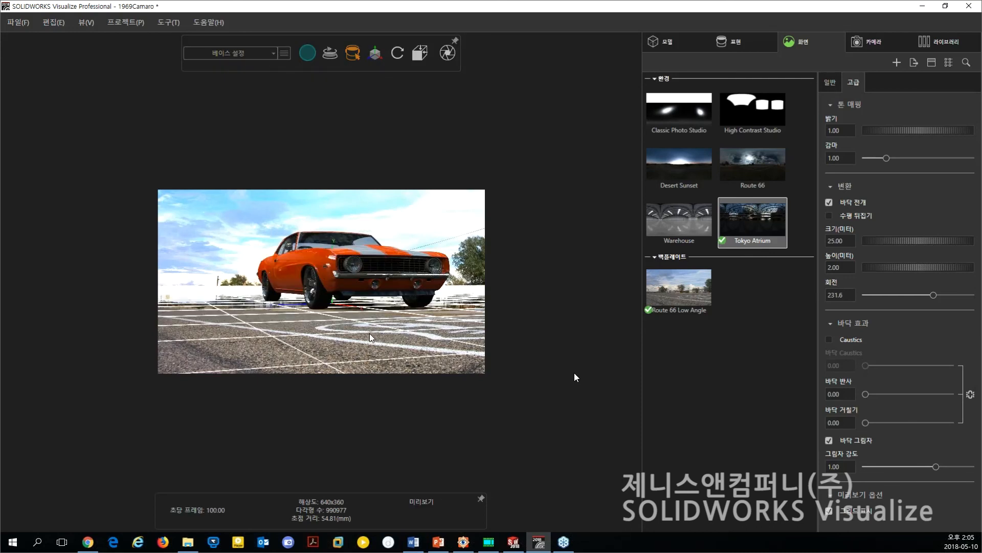
# Match the car's perspective to the backplate using the grid, placing it smaller on the road near the right side of the image.
pyautogui.moveTo(369, 333); pyautogui.dragTo(366, 326)
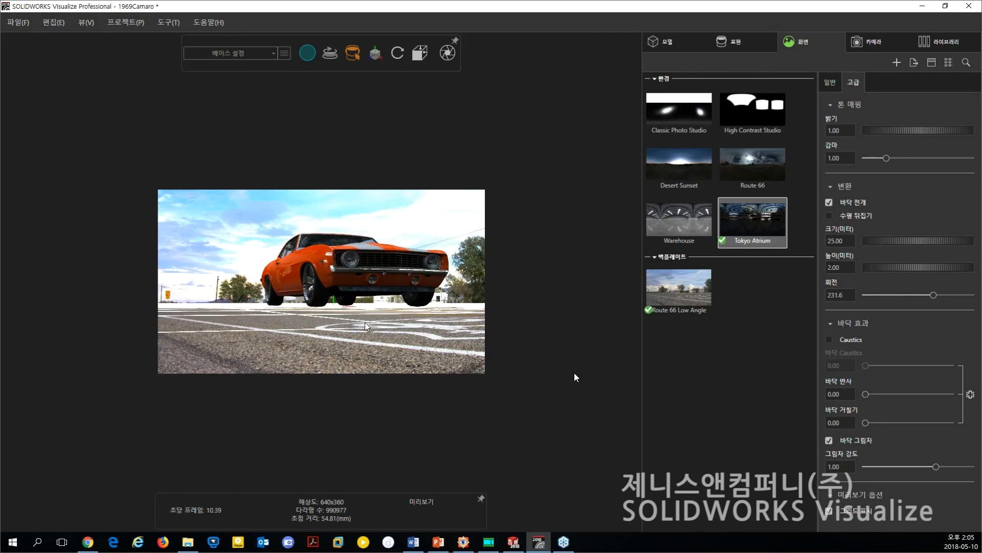
pyautogui.moveTo(365, 325); pyautogui.dragTo(373, 352, button='middle')
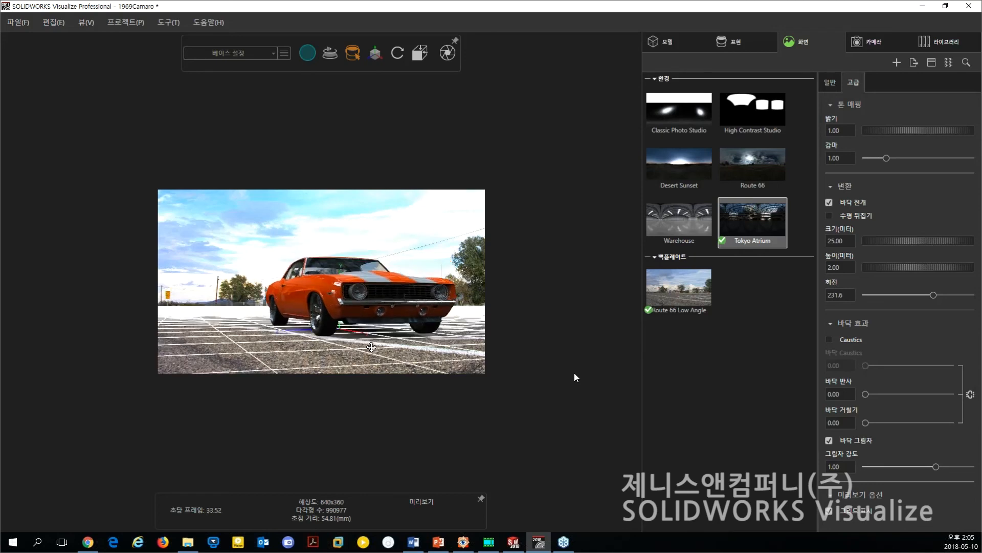
pyautogui.scroll(2, 373, 348)
pyautogui.scroll(-5, 373, 349)
pyautogui.moveTo(378, 337); pyautogui.dragTo(415, 325, button='middle')
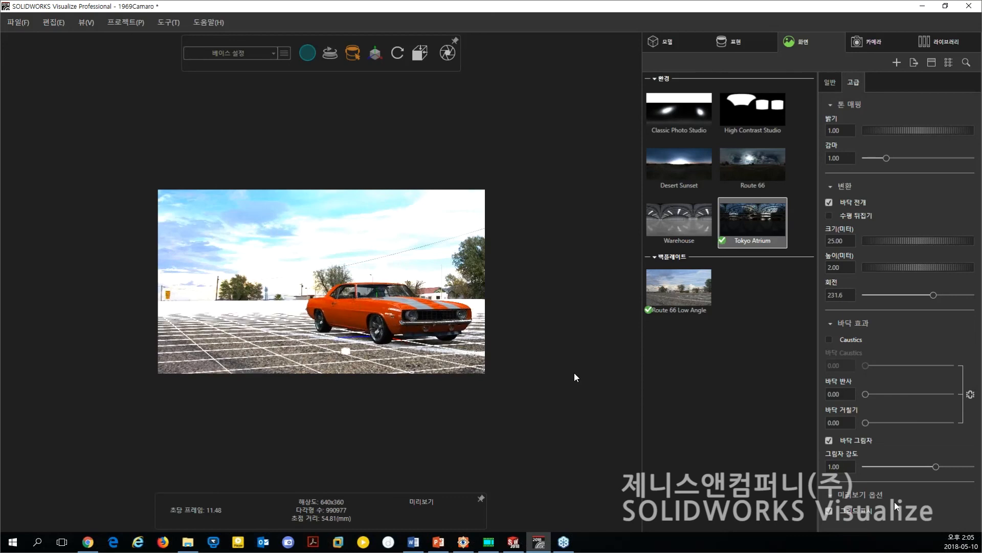
# Hide the floor grid and switch the rendering mode back to fast (빠르게).
pyautogui.click(830, 511)
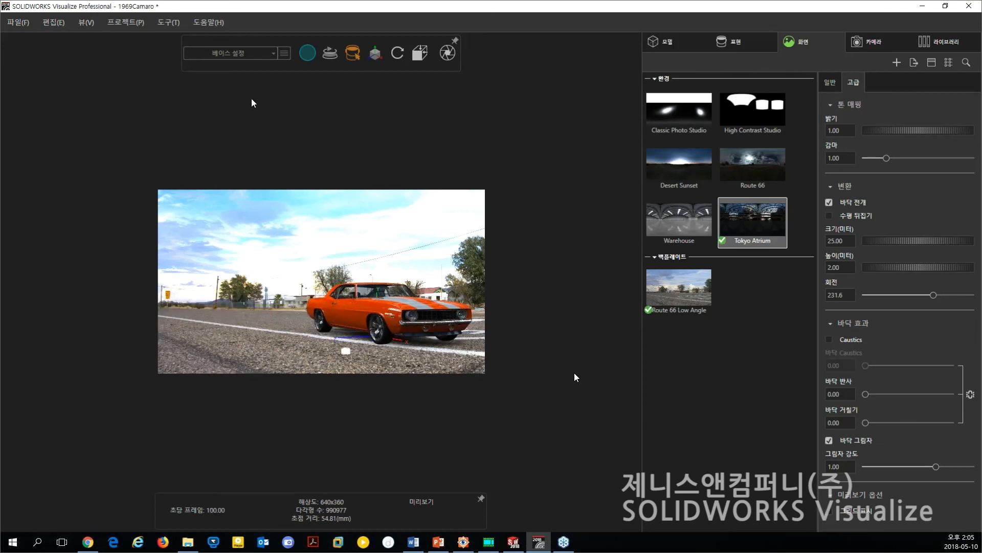
pyautogui.moveTo(310, 54)
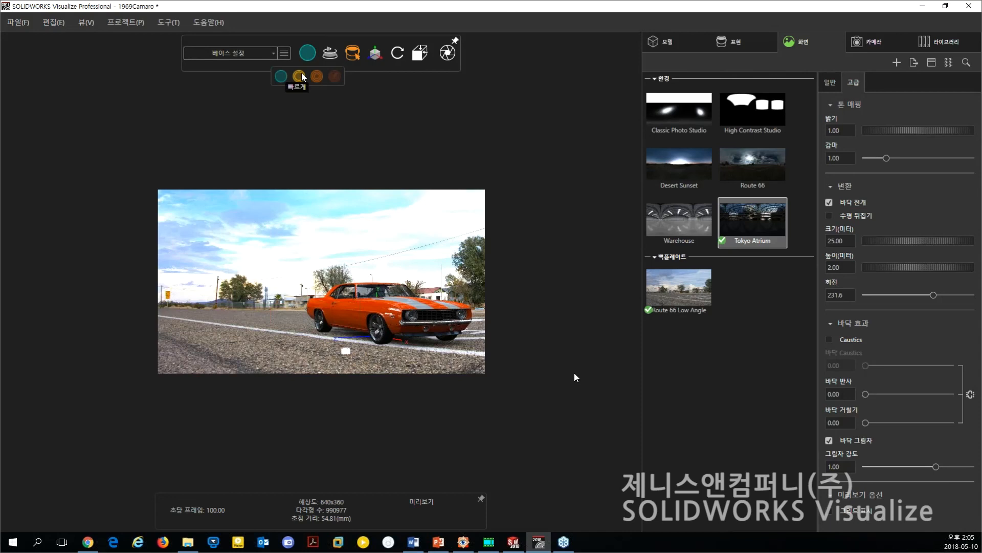
pyautogui.click(300, 77)
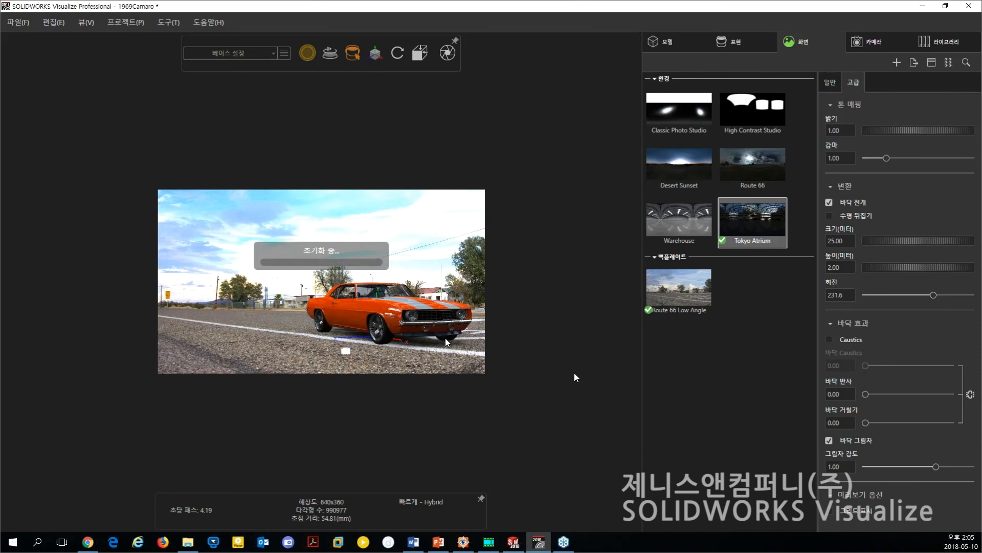
# Turn the car slightly more side-on and set the environment's floor shadow intensity to 1.13.
pyautogui.moveTo(444, 333)
pyautogui.mouseDown(button='middle')
pyautogui.moveTo(456, 327)
pyautogui.moveTo(431, 337)
pyautogui.mouseUp(button='middle')
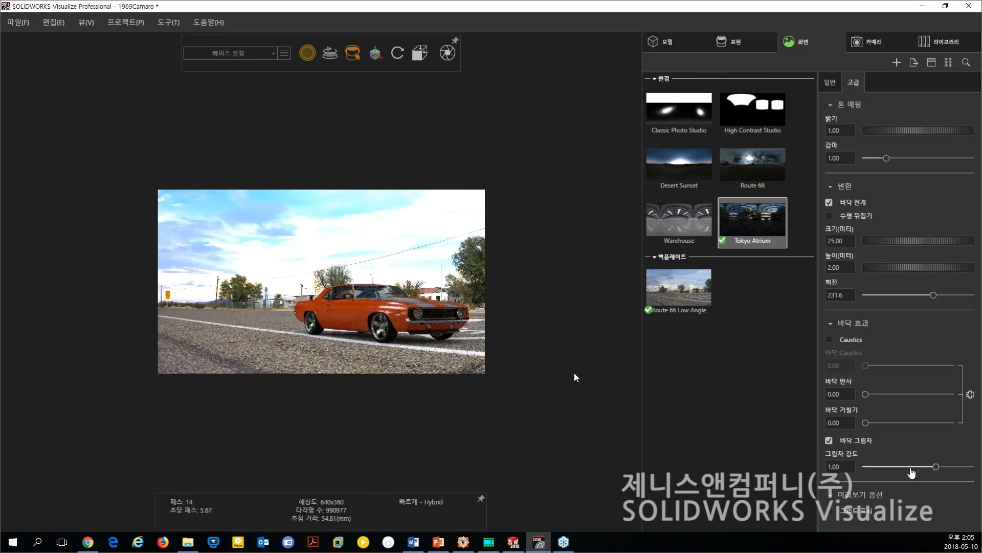
pyautogui.moveTo(937, 468); pyautogui.dragTo(947, 468)
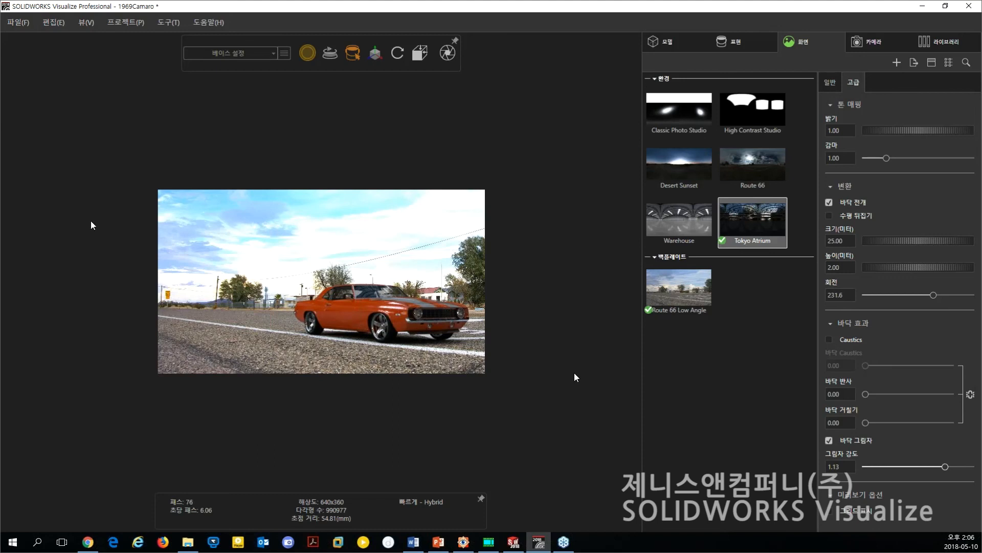
# Activate the Photo Studio camera for the scene.
pyautogui.click(869, 41)
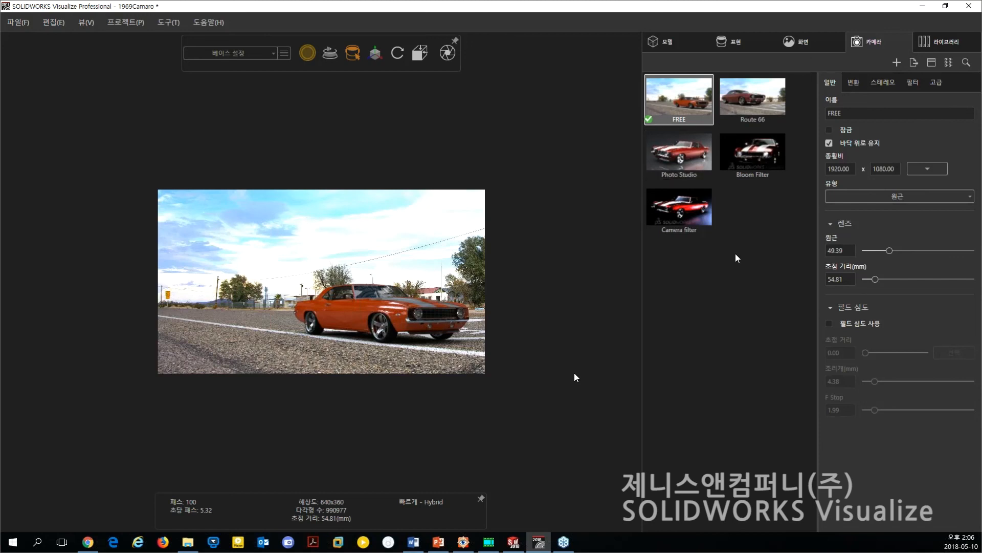
pyautogui.doubleClick(674, 155)
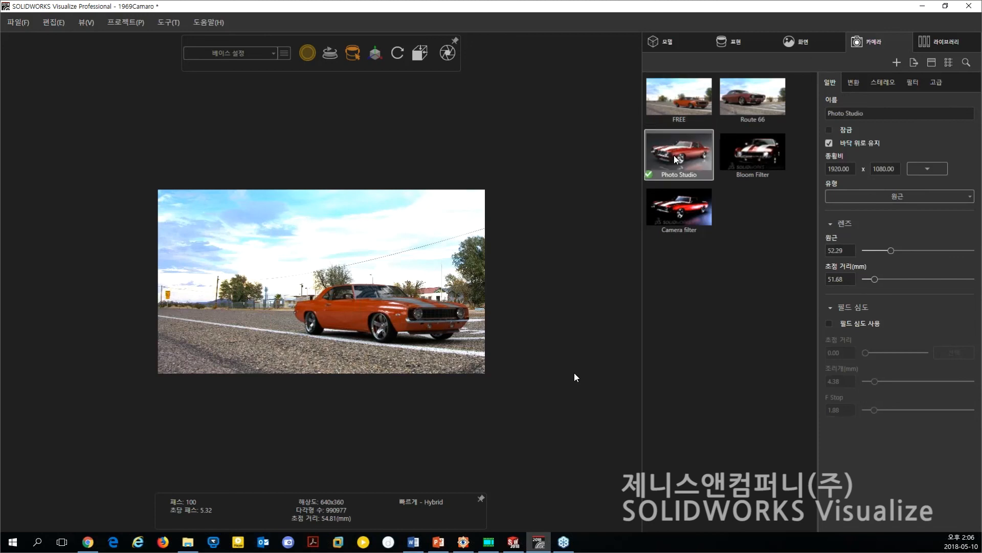
# Hide the Route 66 Low Angle backplate, activate the Classic Photo Studio environment and turn the car's front toward the camera.
pyautogui.click(798, 42)
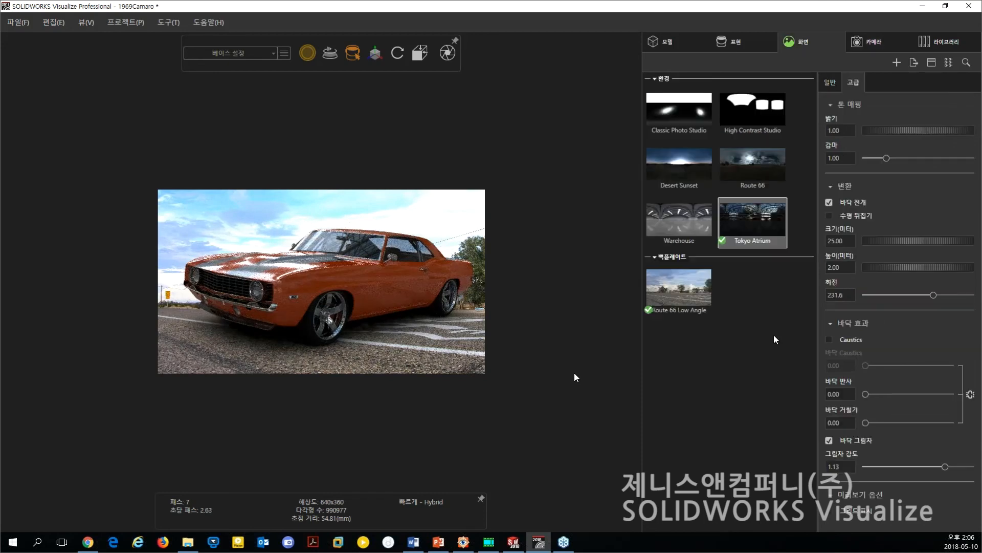
pyautogui.click(678, 292)
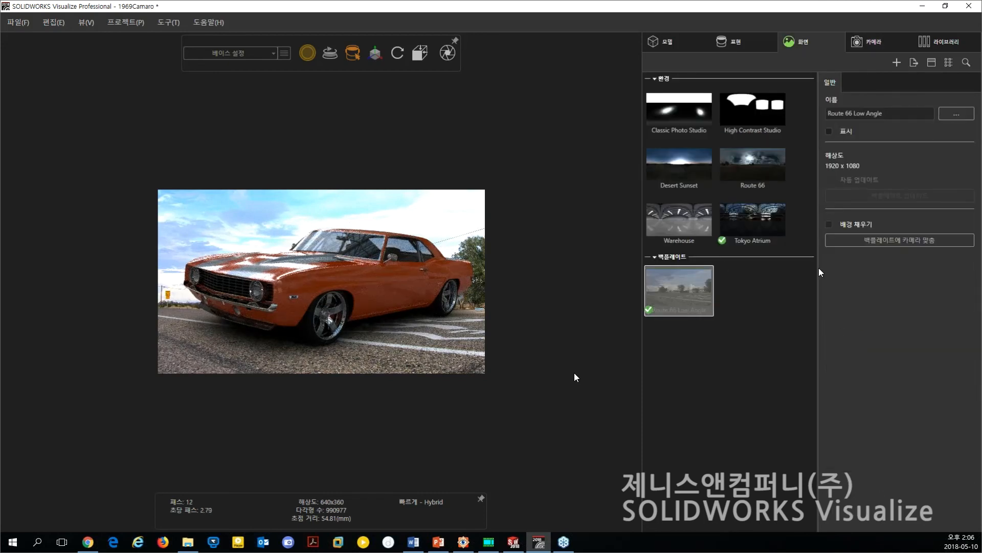
pyautogui.click(693, 113)
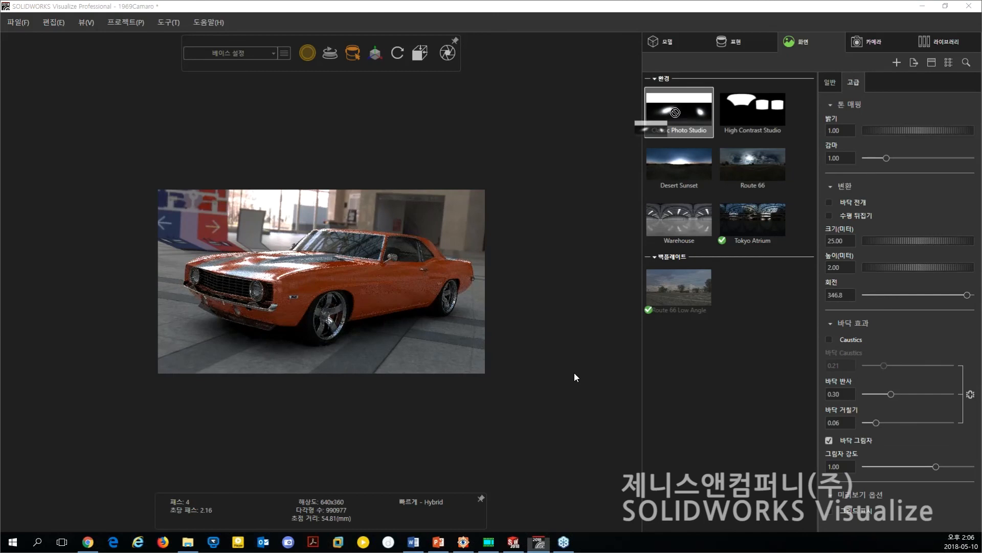
pyautogui.doubleClick(675, 112)
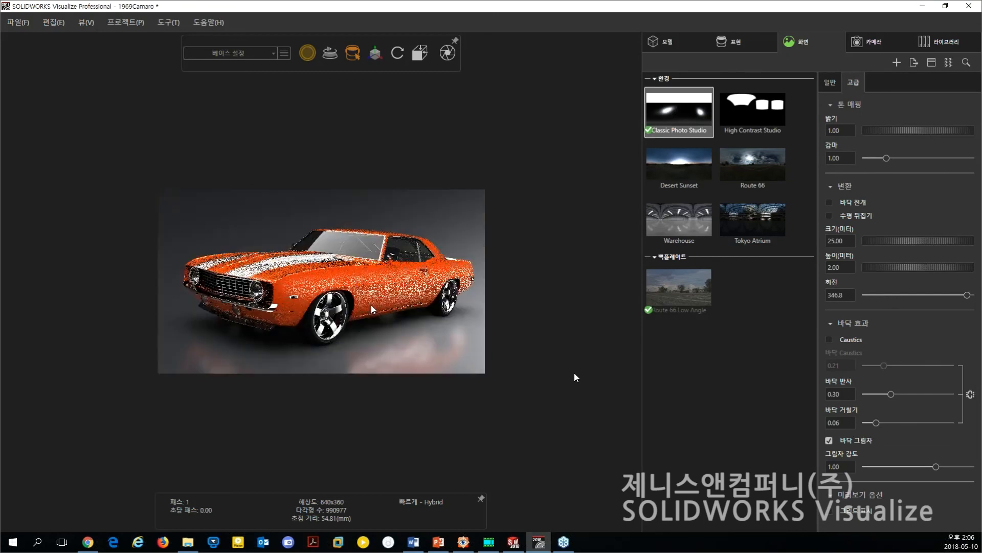
pyautogui.moveTo(298, 360); pyautogui.dragTo(370, 352)
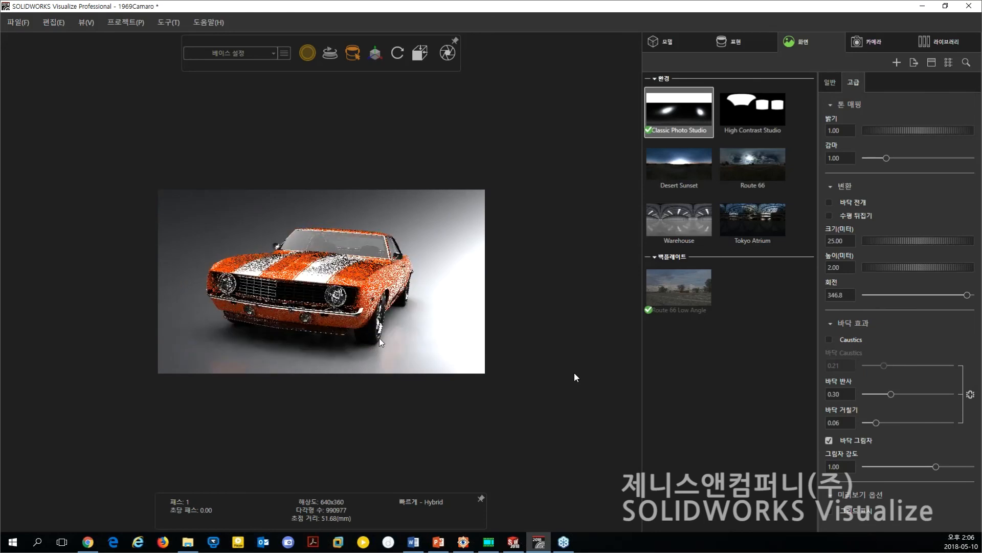
pyautogui.moveTo(350, 318); pyautogui.dragTo(388, 327)
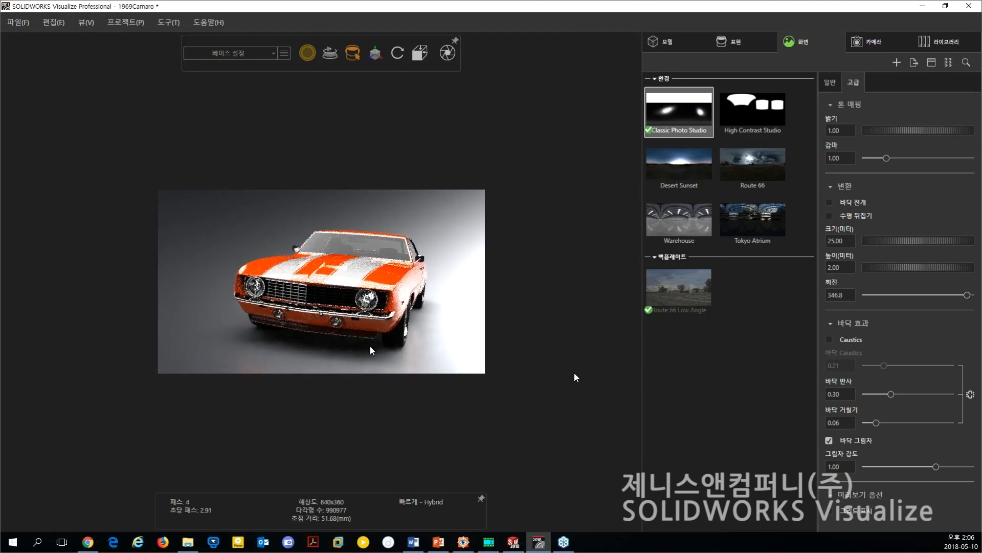
# Enable depth of field on the Photo Studio camera, focus on the headlight nearest the viewer, and set the aperture to 32.39 mm.
pyautogui.click(863, 41)
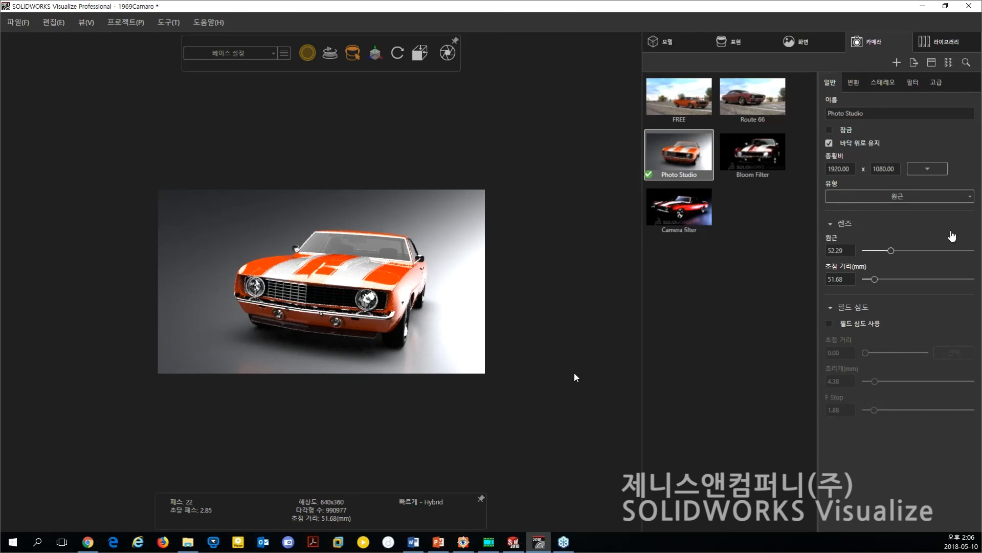
pyautogui.click(861, 323)
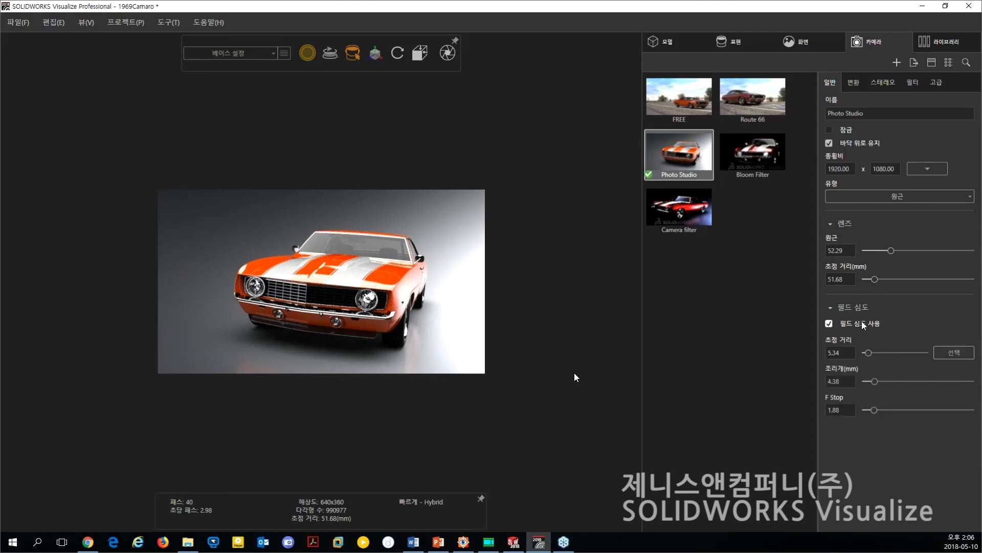
pyautogui.click(950, 353)
pyautogui.click(371, 299)
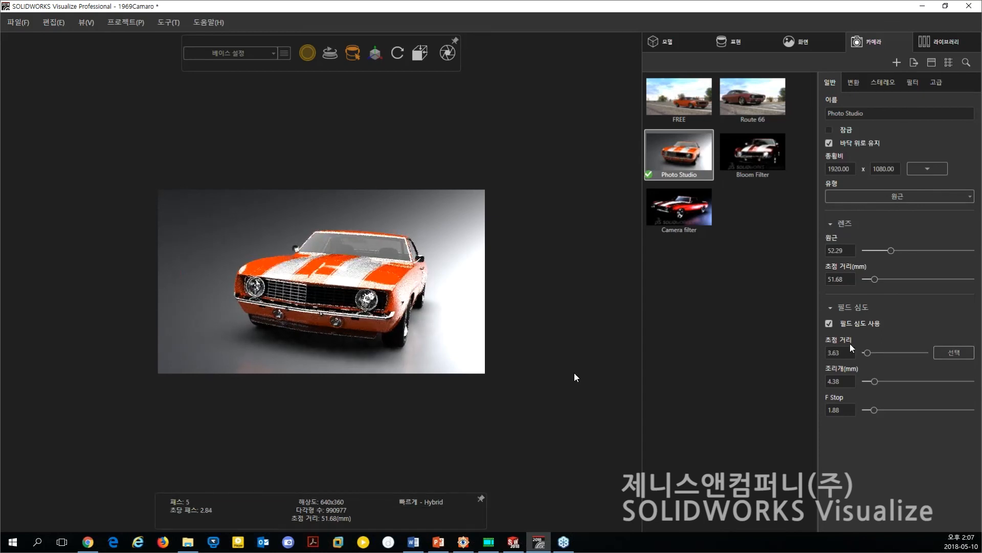
pyautogui.moveTo(876, 384); pyautogui.dragTo(934, 382)
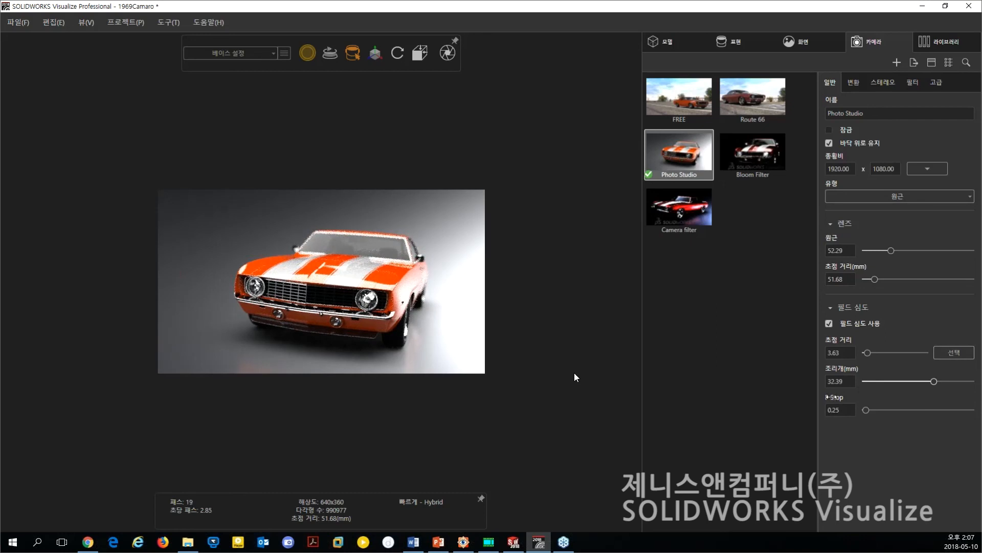
# Set the camera's post-processing filters to vignette 24.15, darken (어둡게) 0.35, brighten (밝게) 2.41 and saturation (채도) 0.96.
pyautogui.click(854, 84)
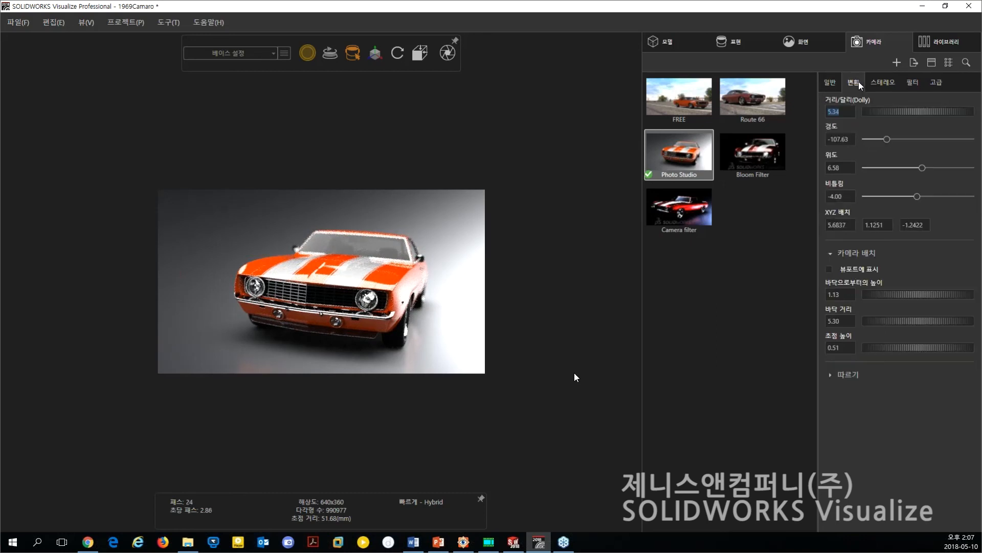
pyautogui.click(879, 82)
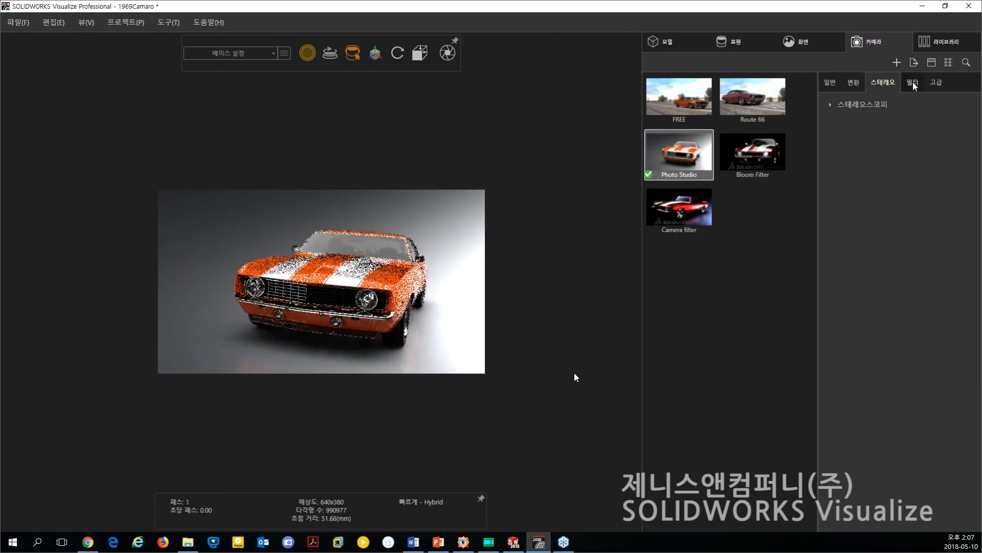
pyautogui.click(913, 82)
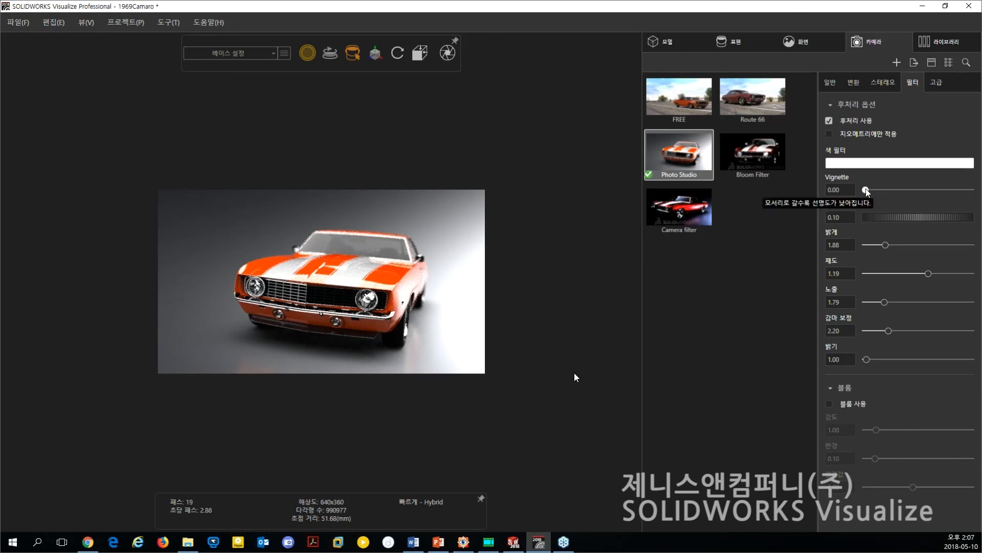
pyautogui.moveTo(867, 189); pyautogui.dragTo(868, 190)
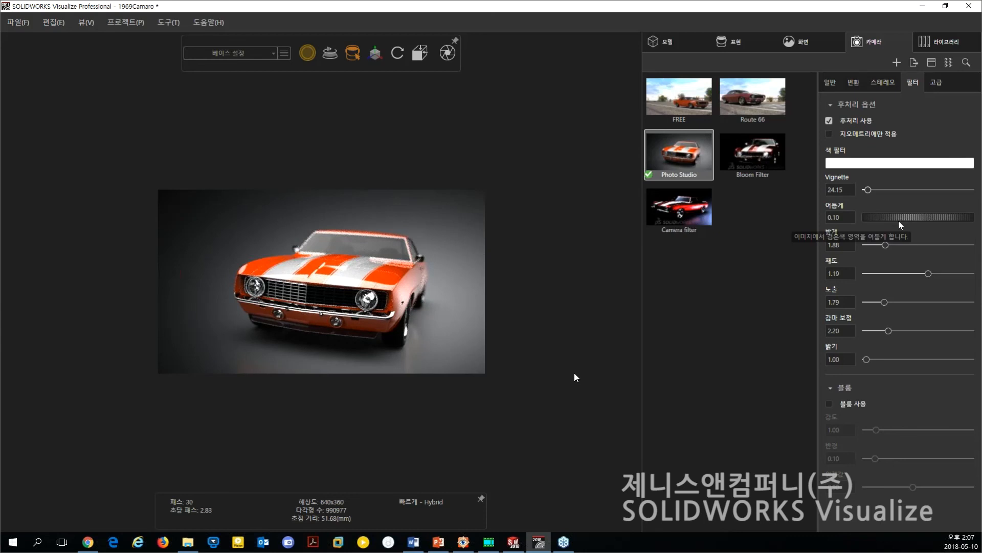
pyautogui.moveTo(900, 221); pyautogui.dragTo(912, 214)
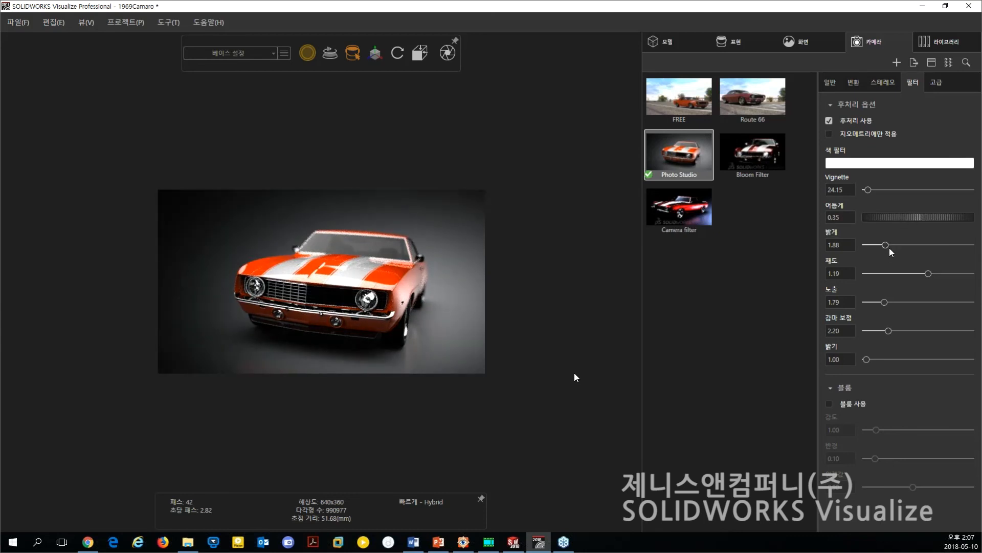
pyautogui.moveTo(885, 245); pyautogui.dragTo(891, 247)
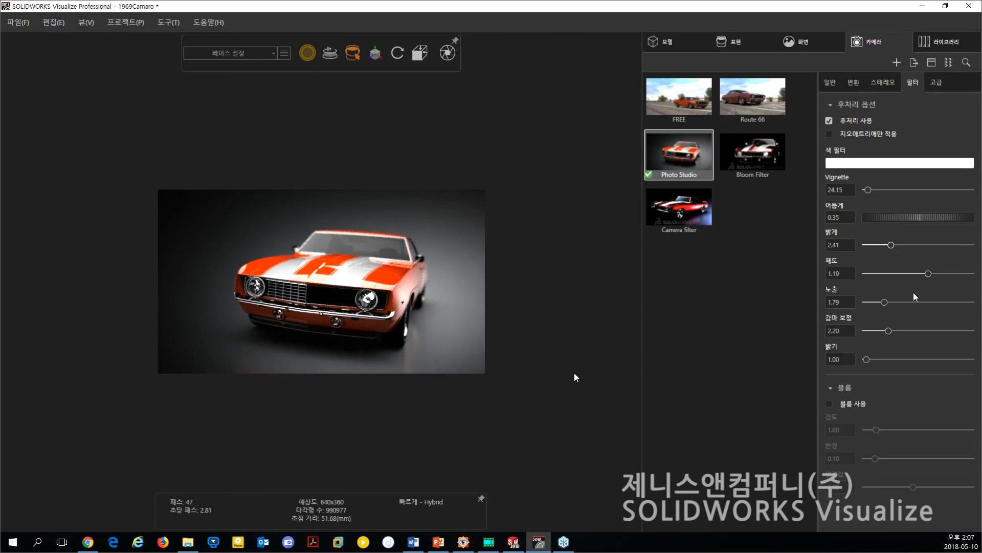
pyautogui.moveTo(929, 274); pyautogui.dragTo(917, 276)
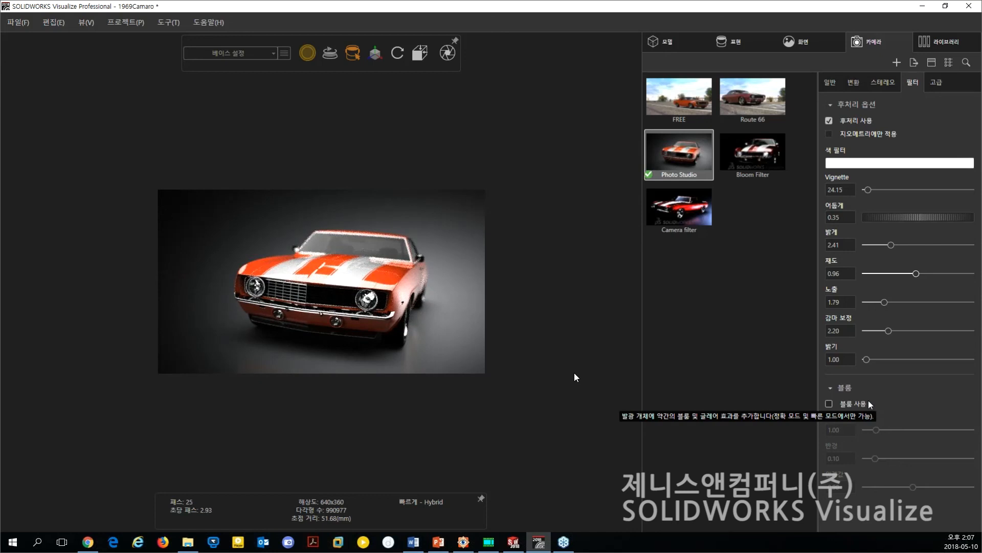
# Enable bloom (블룸) on the camera with intensity 2.40, radius 0.16 and a slightly lower threshold.
pyautogui.click(854, 404)
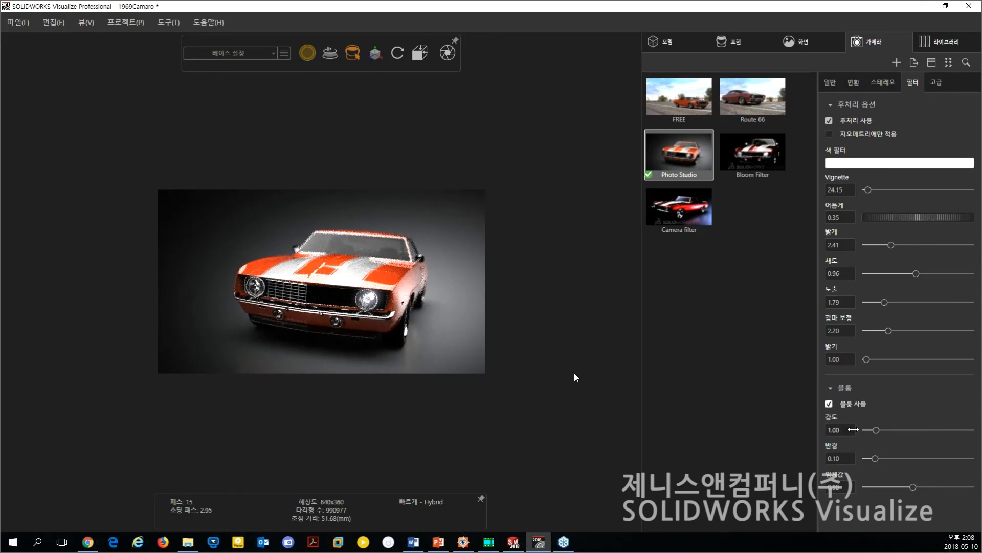
pyautogui.moveTo(877, 430); pyautogui.dragTo(882, 460)
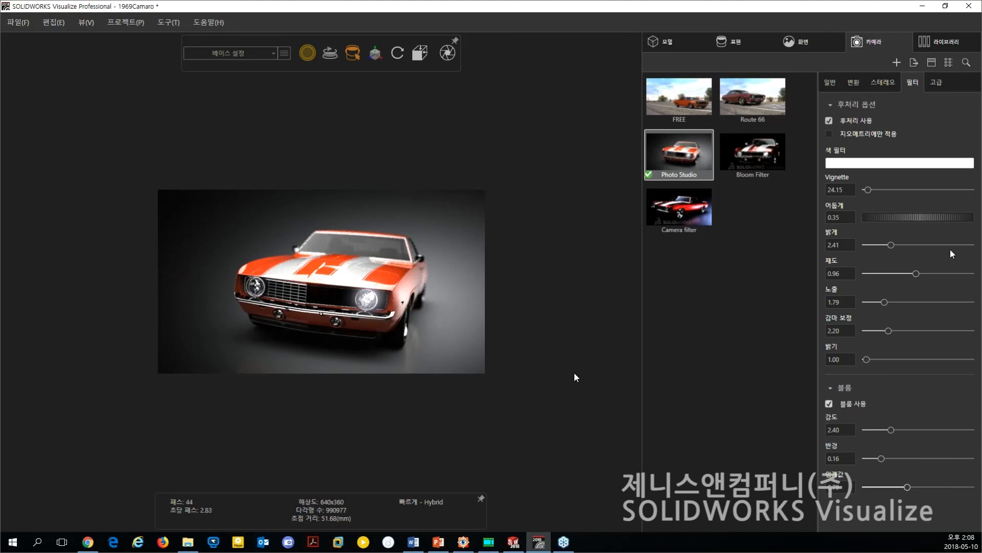
# Try a 286 by 133 render region over the front of the car and switch the region off again.
pyautogui.click(936, 82)
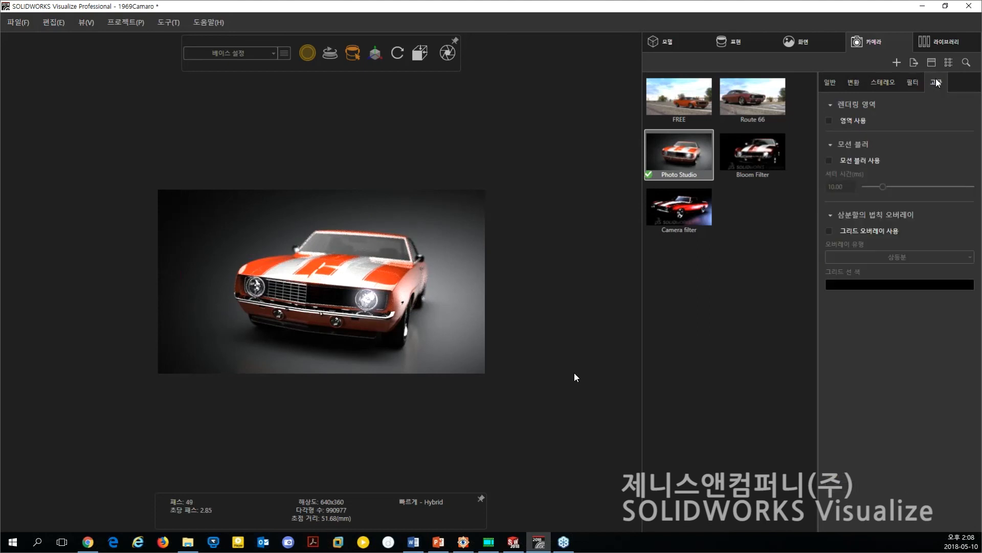
pyautogui.click(850, 120)
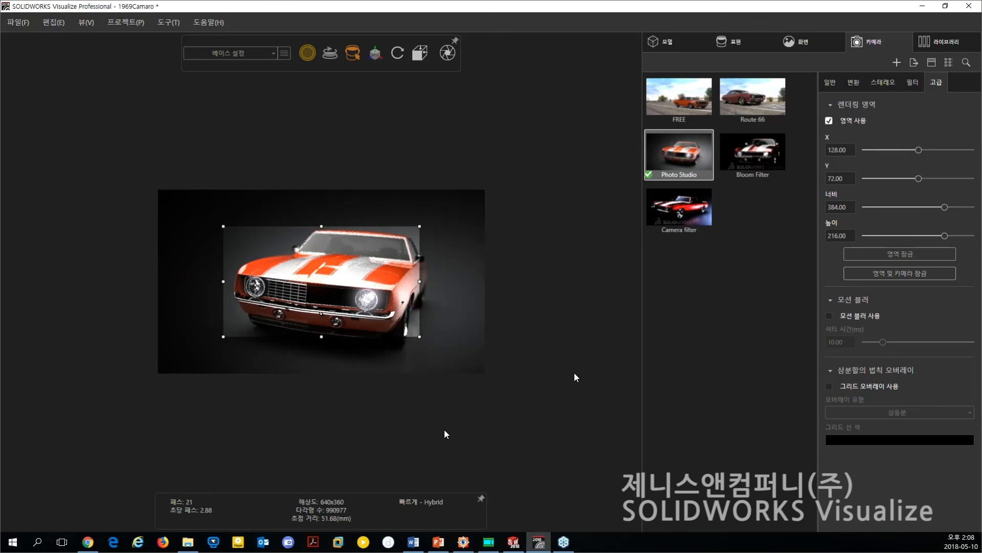
pyautogui.moveTo(223, 225); pyautogui.dragTo(273, 269)
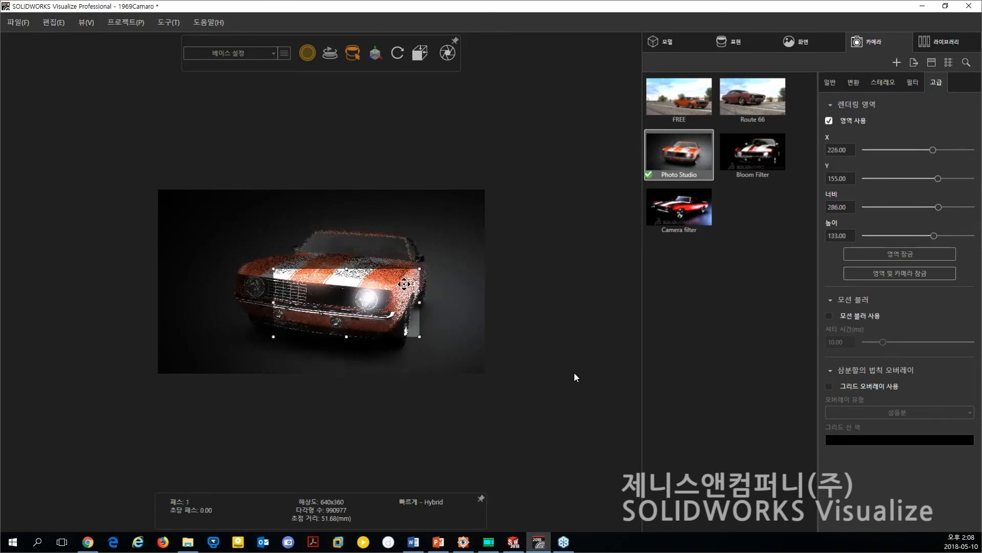
pyautogui.moveTo(363, 320); pyautogui.dragTo(377, 316)
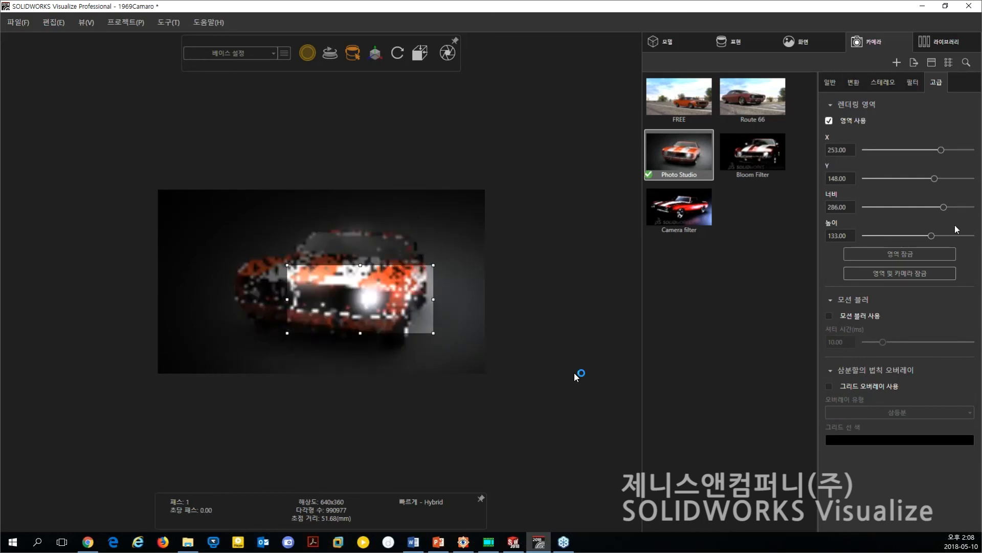
pyautogui.click(829, 121)
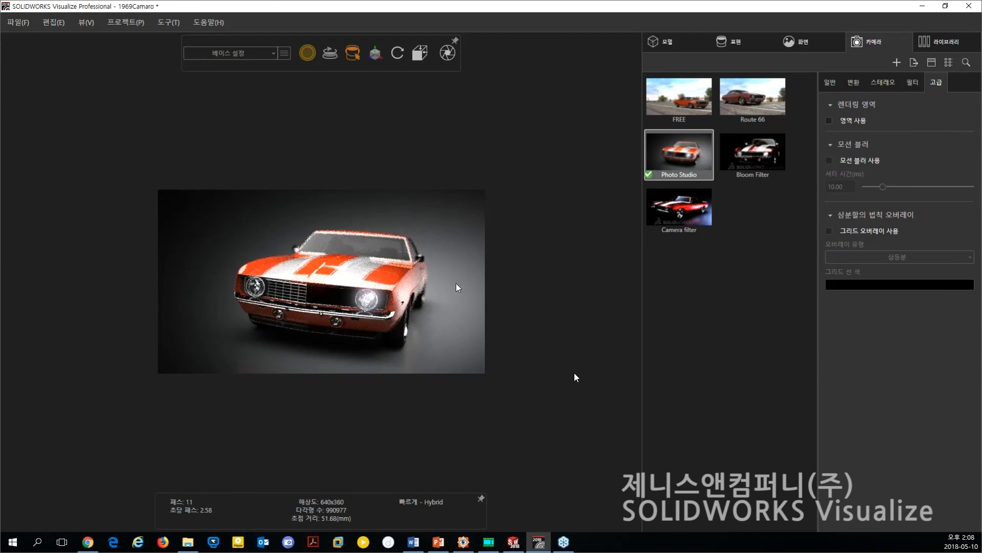
# Open the output tool for the 1969Camaro render and choose JPEG as the image format.
pyautogui.click(448, 53)
pyautogui.moveTo(505, 87); pyautogui.dragTo(569, 70)
pyautogui.doubleClick(541, 143)
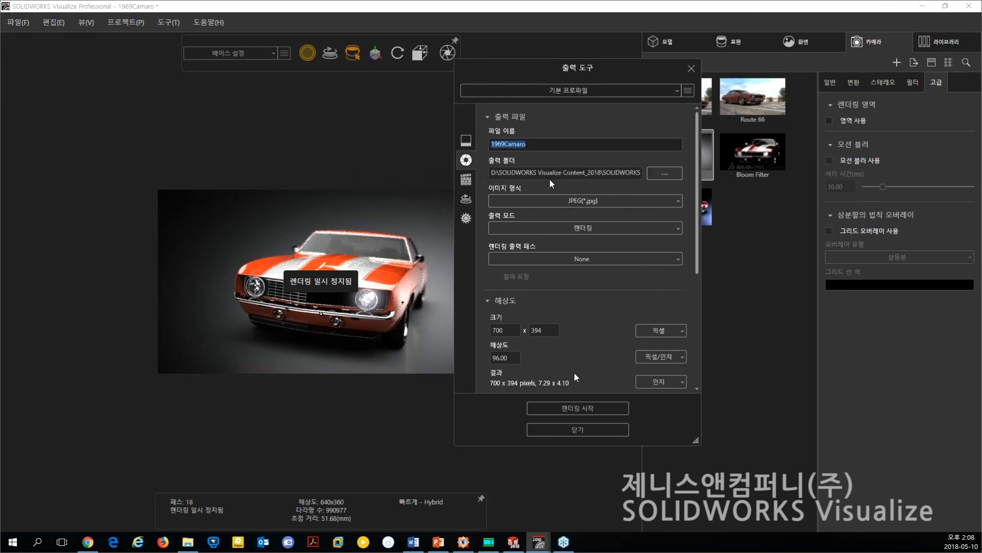
pyautogui.moveTo(625, 172); pyautogui.dragTo(671, 164)
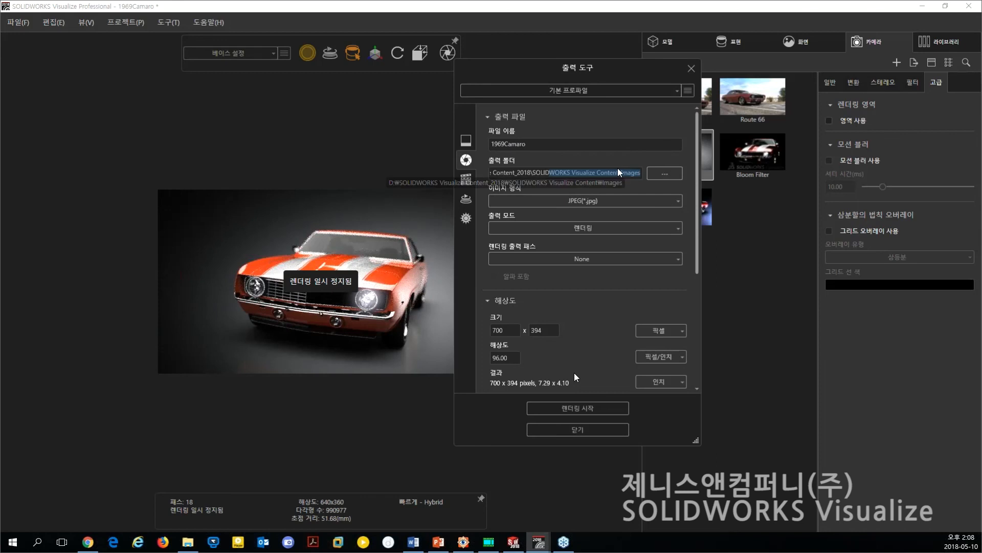
pyautogui.click(549, 203)
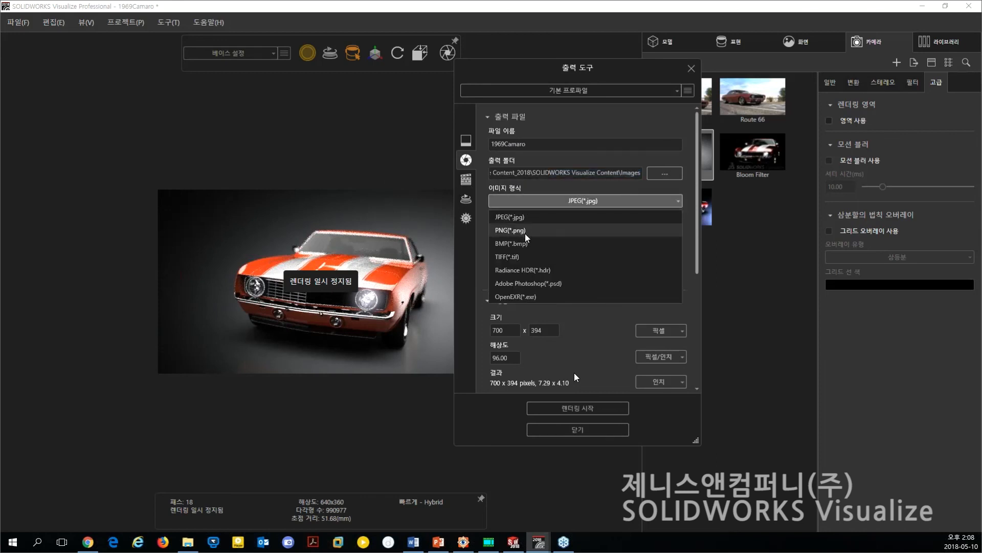
pyautogui.click(538, 220)
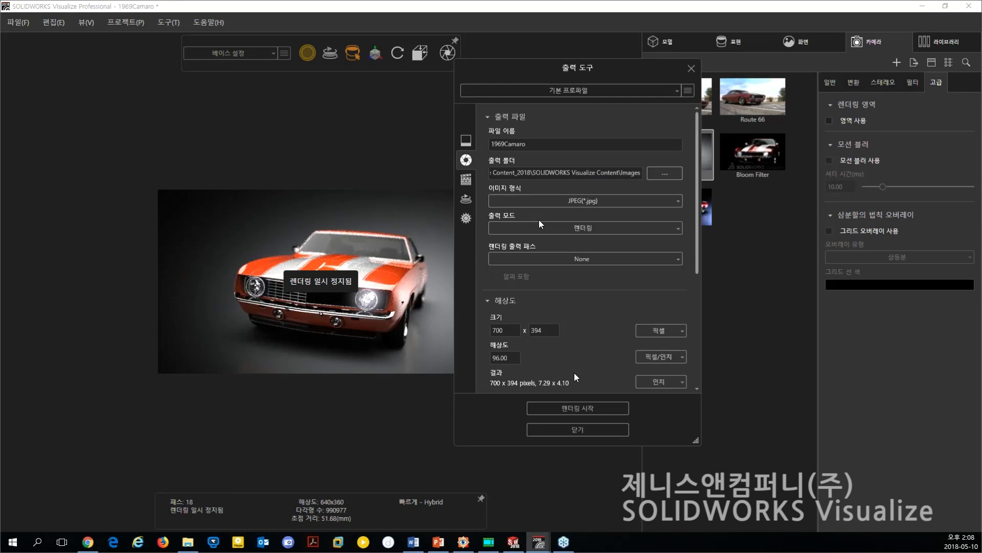
# Examine the output mode, render passes, resolution, render engine, quality mode and render device options.
pyautogui.click(604, 229)
pyautogui.click(604, 232)
pyautogui.click(571, 259)
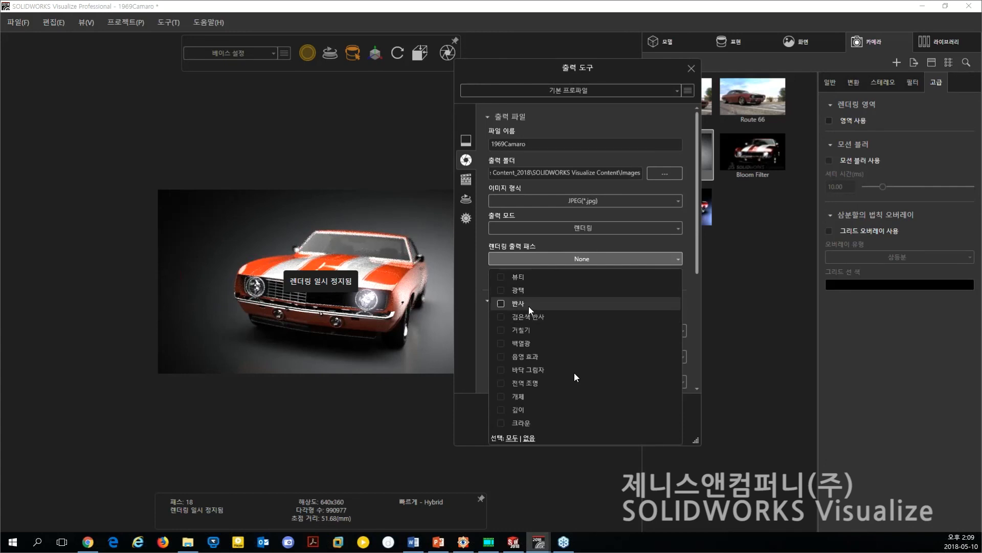
pyautogui.click(585, 259)
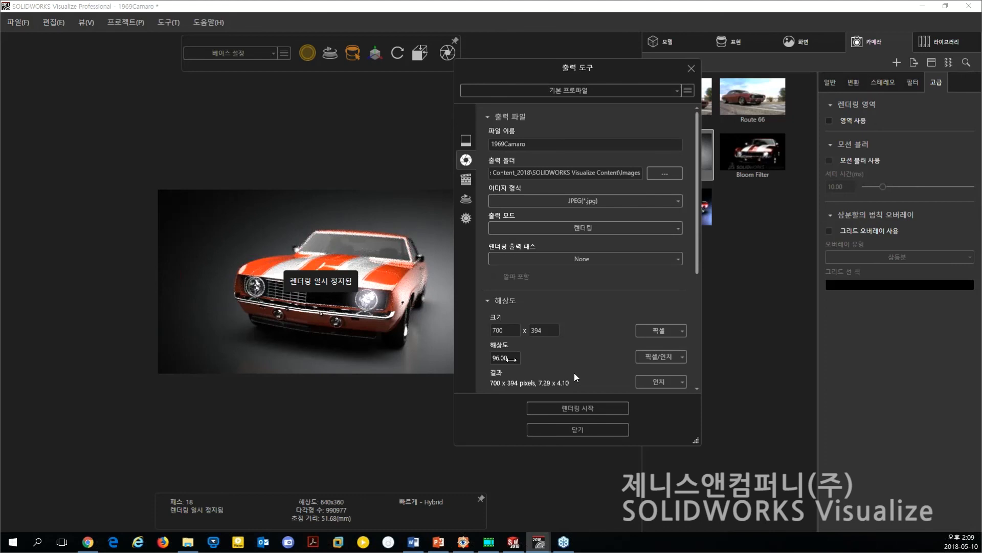
pyautogui.scroll(-3, 650, 298)
pyautogui.scroll(-2, 648, 298)
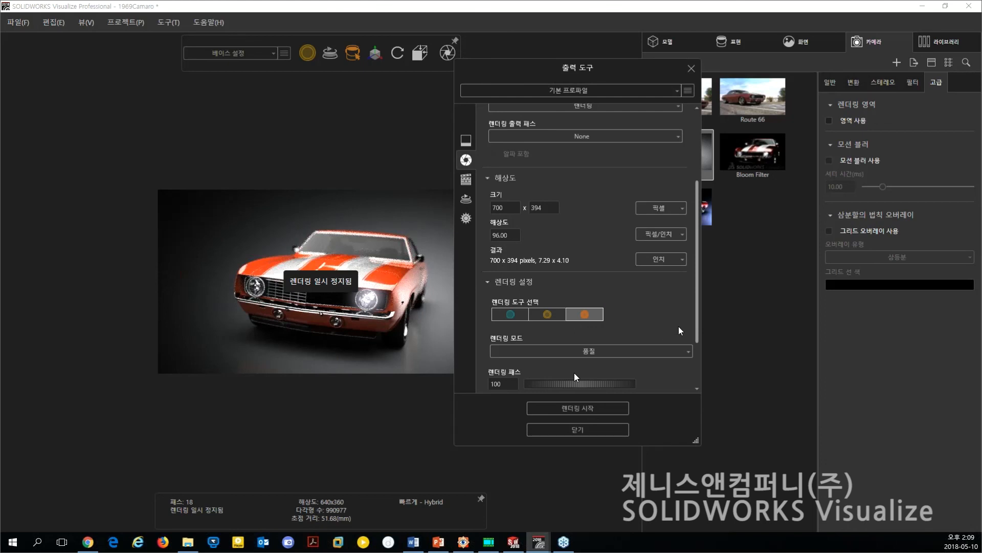
pyautogui.moveTo(696, 336); pyautogui.dragTo(702, 385)
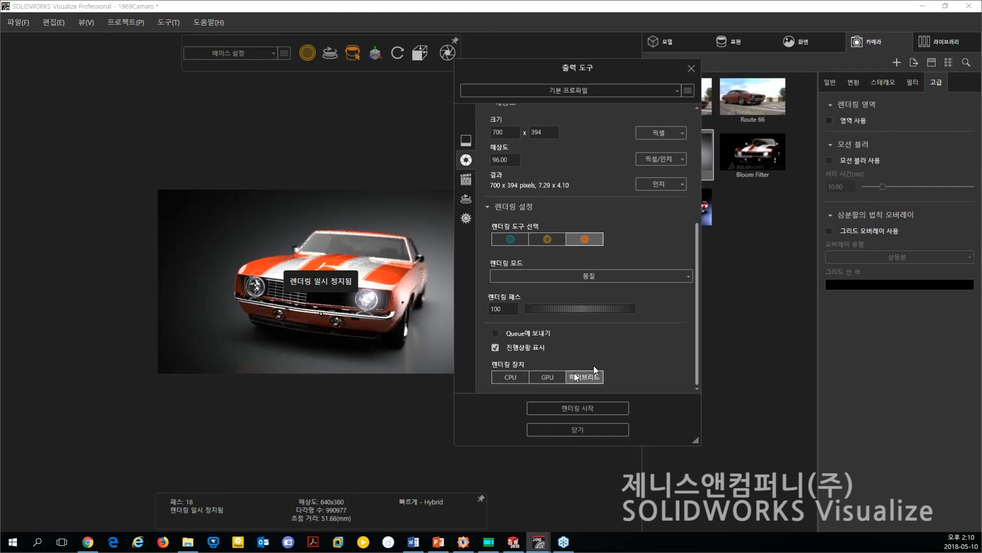
pyautogui.moveTo(699, 333); pyautogui.dragTo(699, 301)
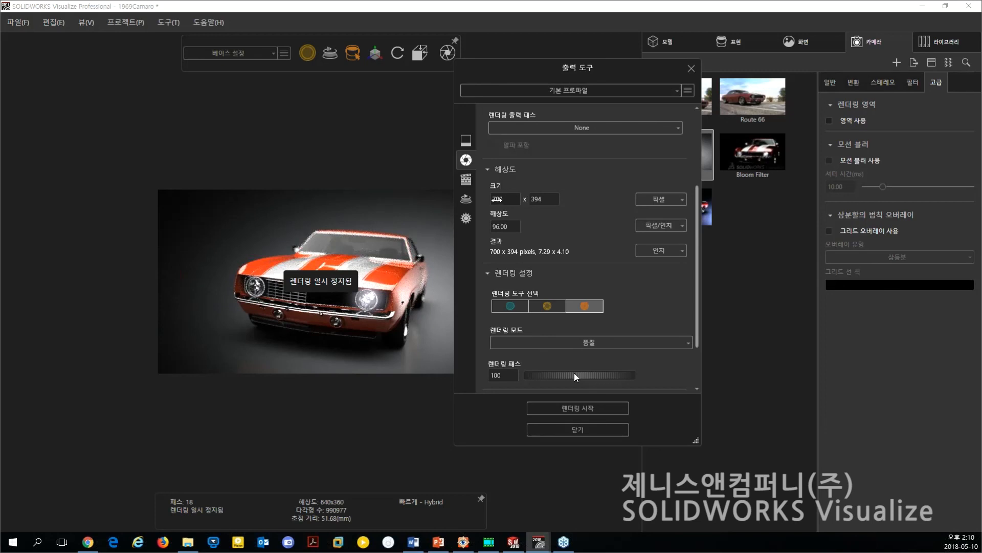
pyautogui.moveTo(698, 325); pyautogui.dragTo(693, 358)
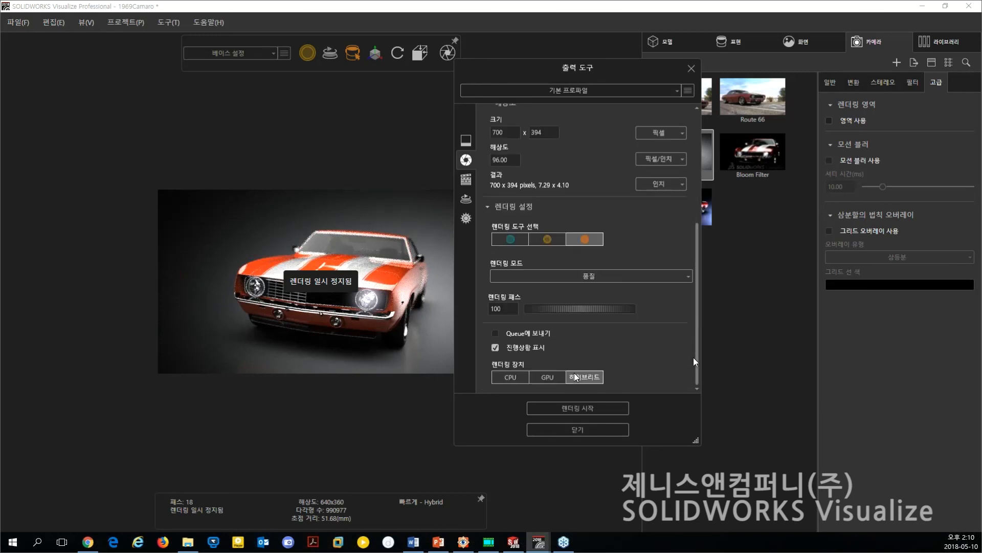
# Render the Photo Studio camera view to a JPEG image with the current output settings.
pyautogui.click(570, 409)
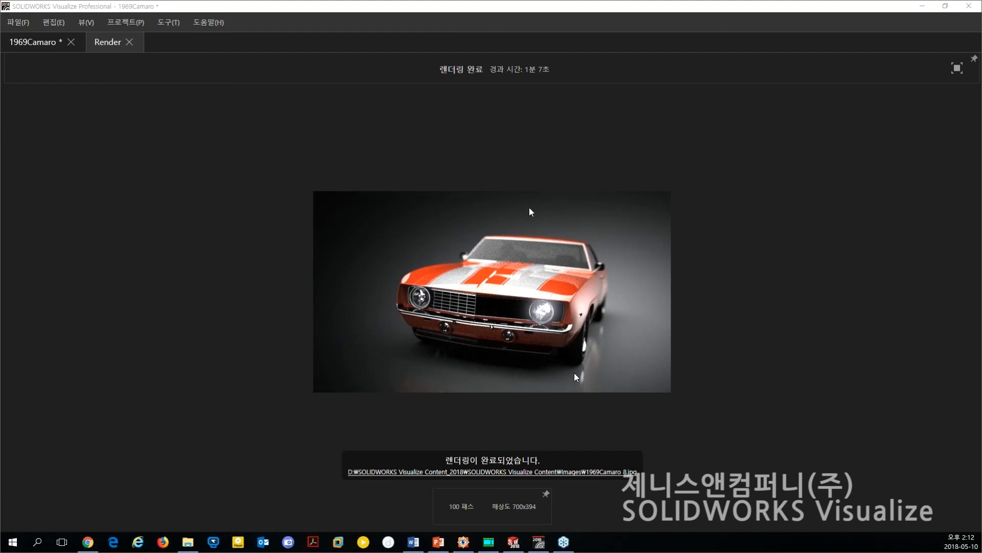
pyautogui.click(310, 175)
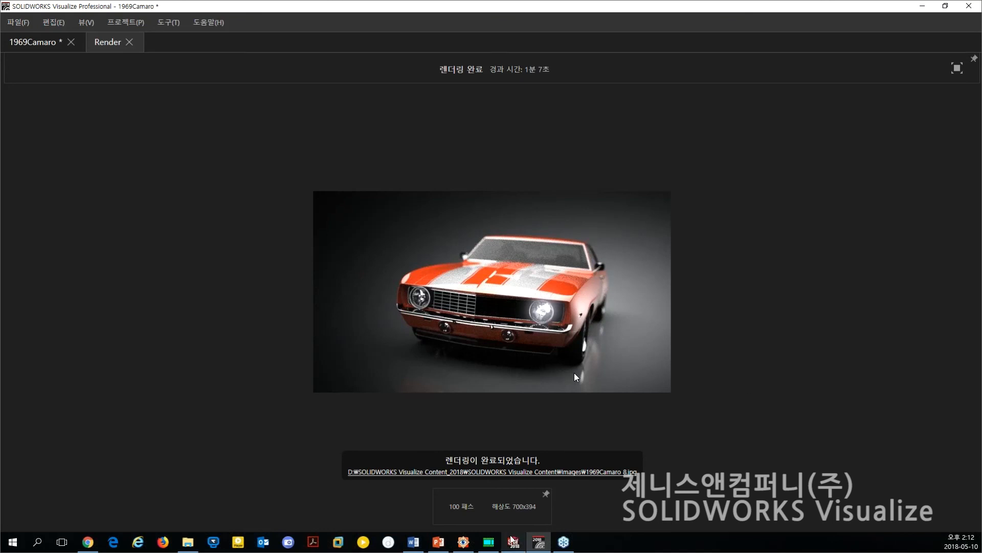
# Switch to the SWV_슬라이드 slideshow window and play the slideshow.
pyautogui.moveTo(490, 545)
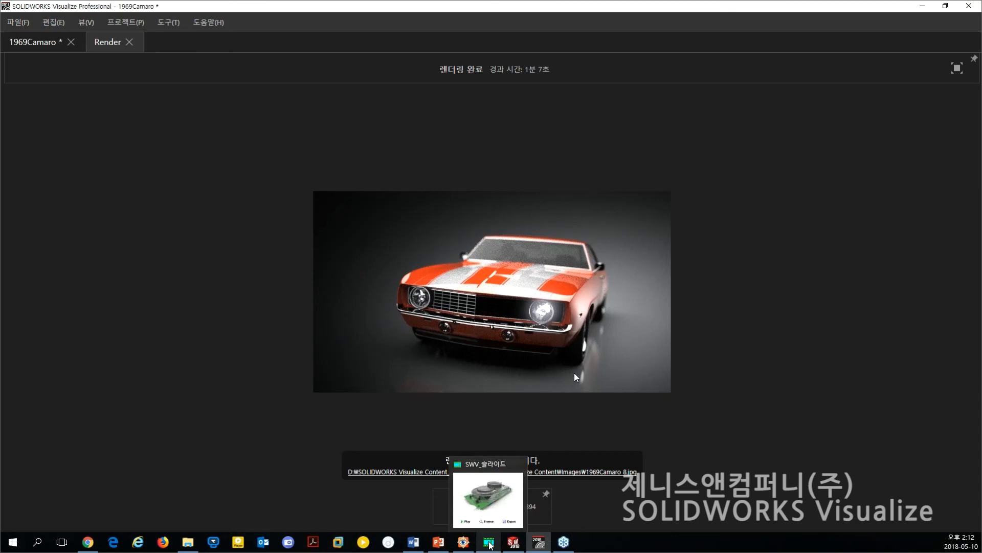
pyautogui.click(491, 543)
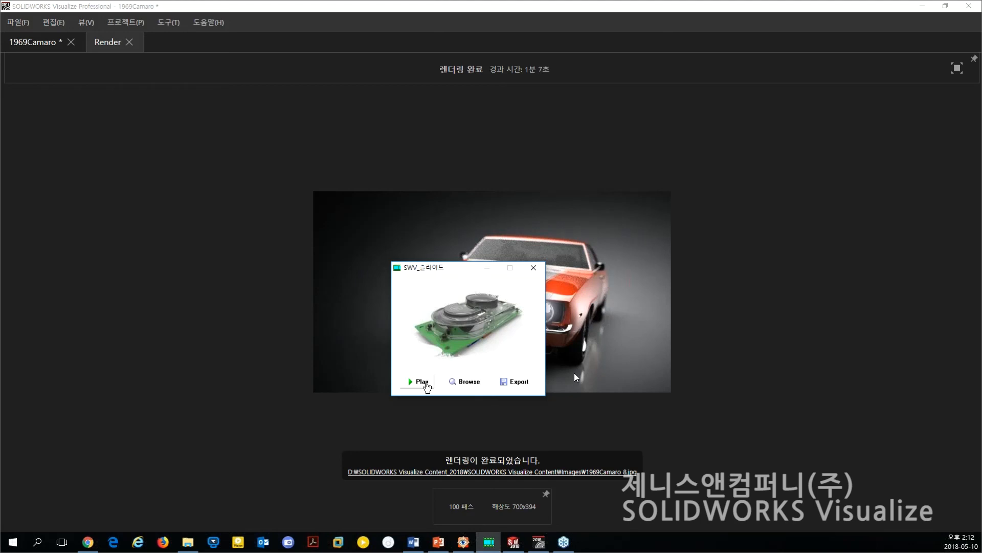
pyautogui.click(422, 383)
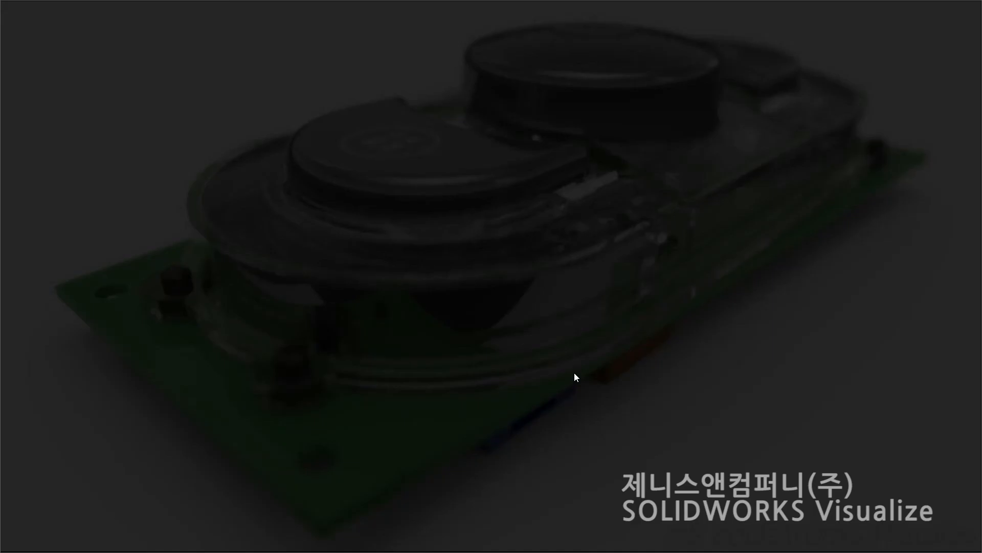